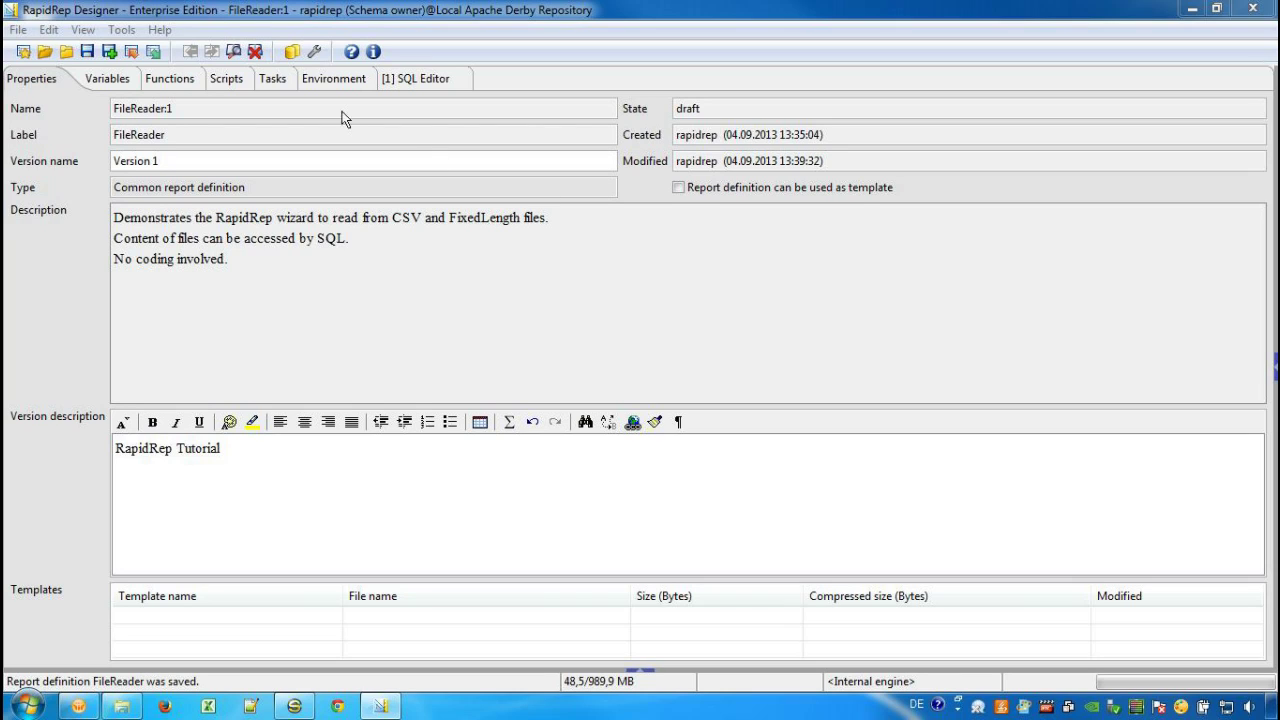
Show the environment's empty File structures list, then bring the Explorer window for C:\Demo forward
{"action": "left_click", "coordinate": [328, 80]}
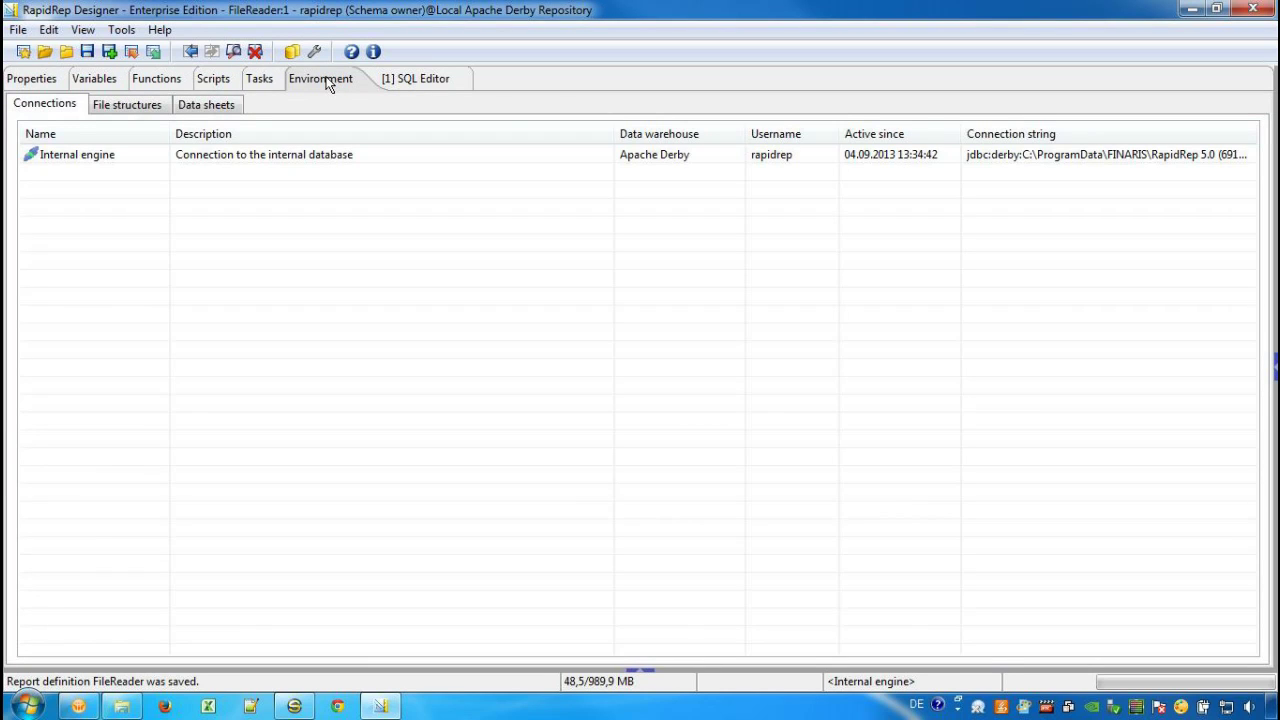
{"action": "left_click", "coordinate": [134, 106]}
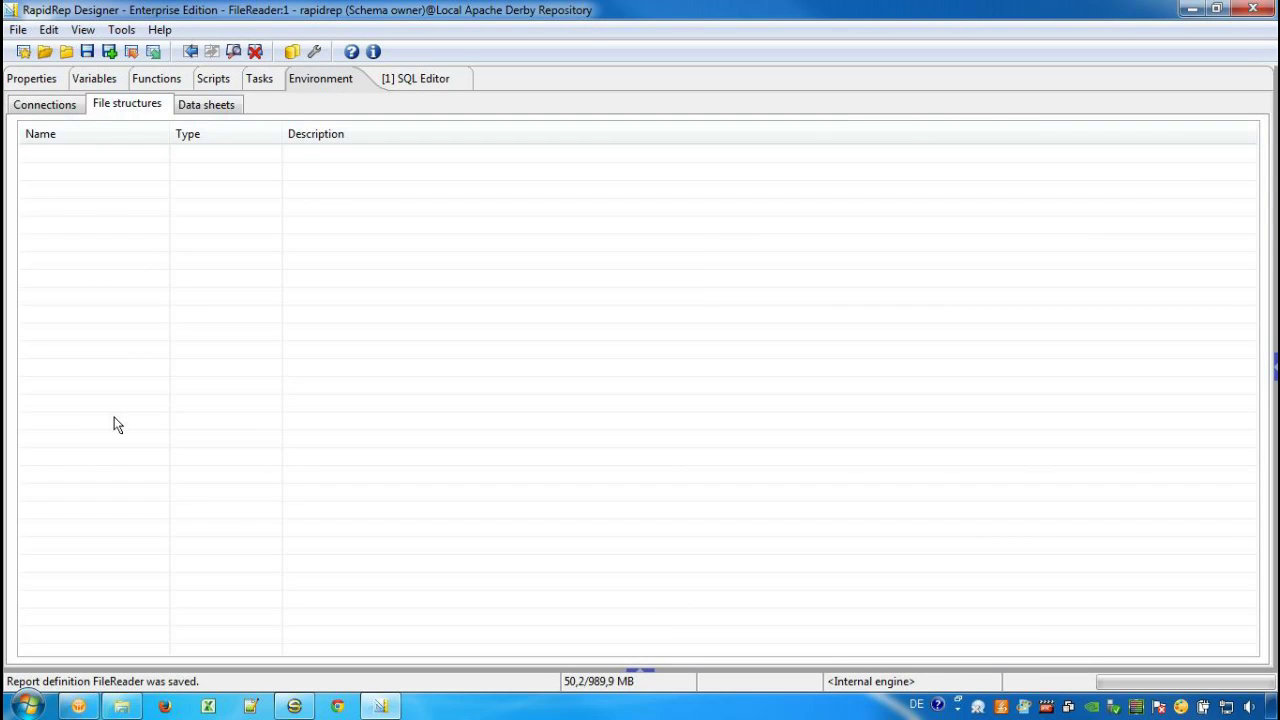
{"action": "left_click", "coordinate": [121, 708]}
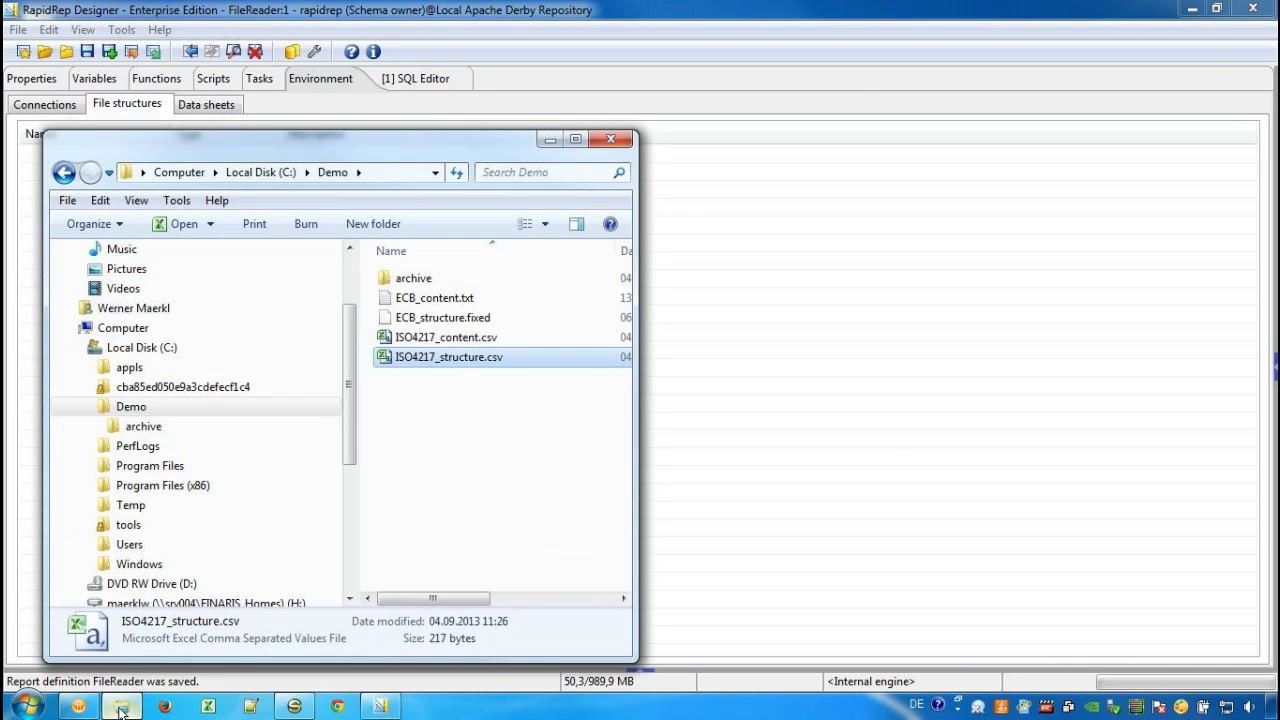
{"action": "right_click", "coordinate": [409, 360]}
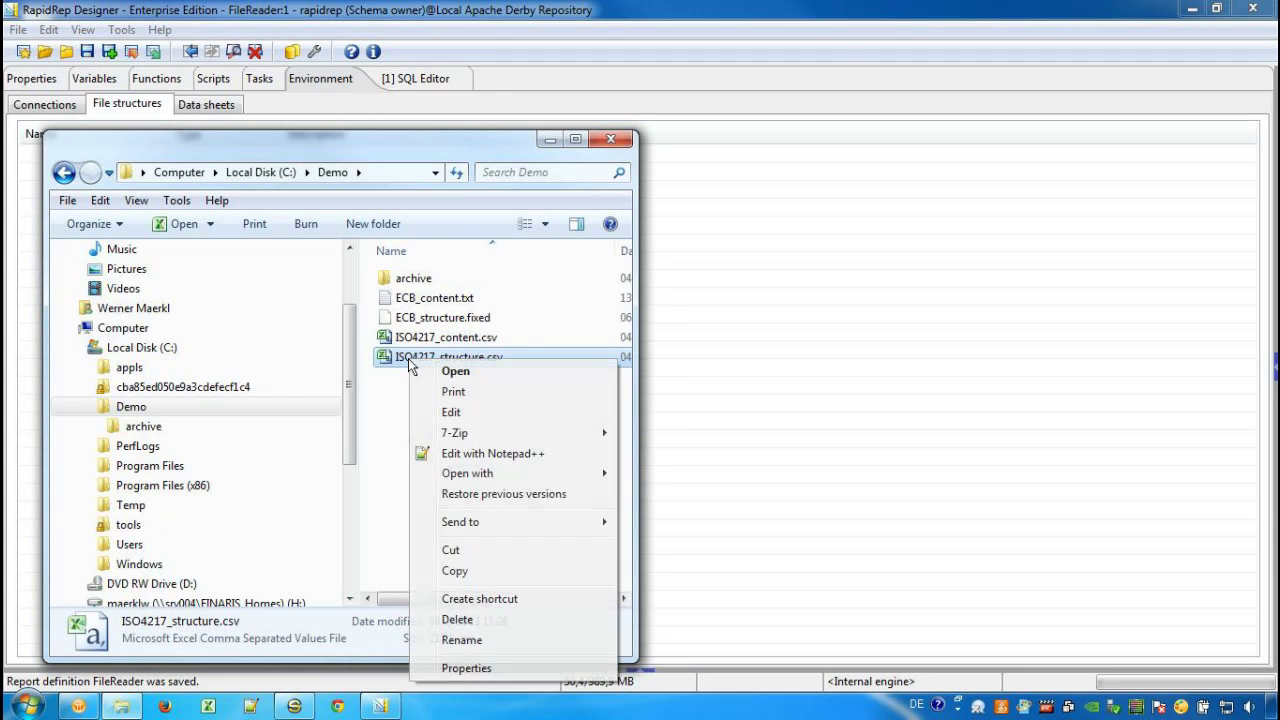
{"action": "left_click", "coordinate": [479, 455]}
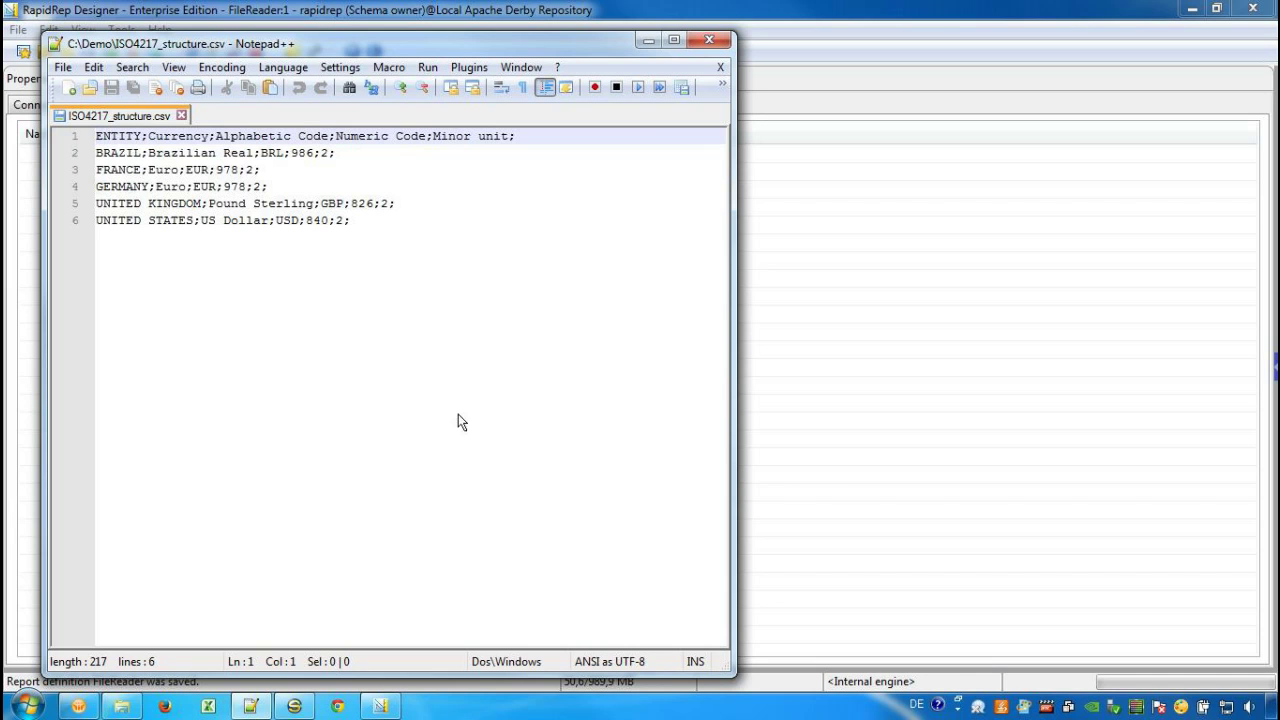
Drop ISO4217_structure.csv from Explorer onto the File structures list to start a CSV structure wizard
{"action": "left_click", "coordinate": [649, 42]}
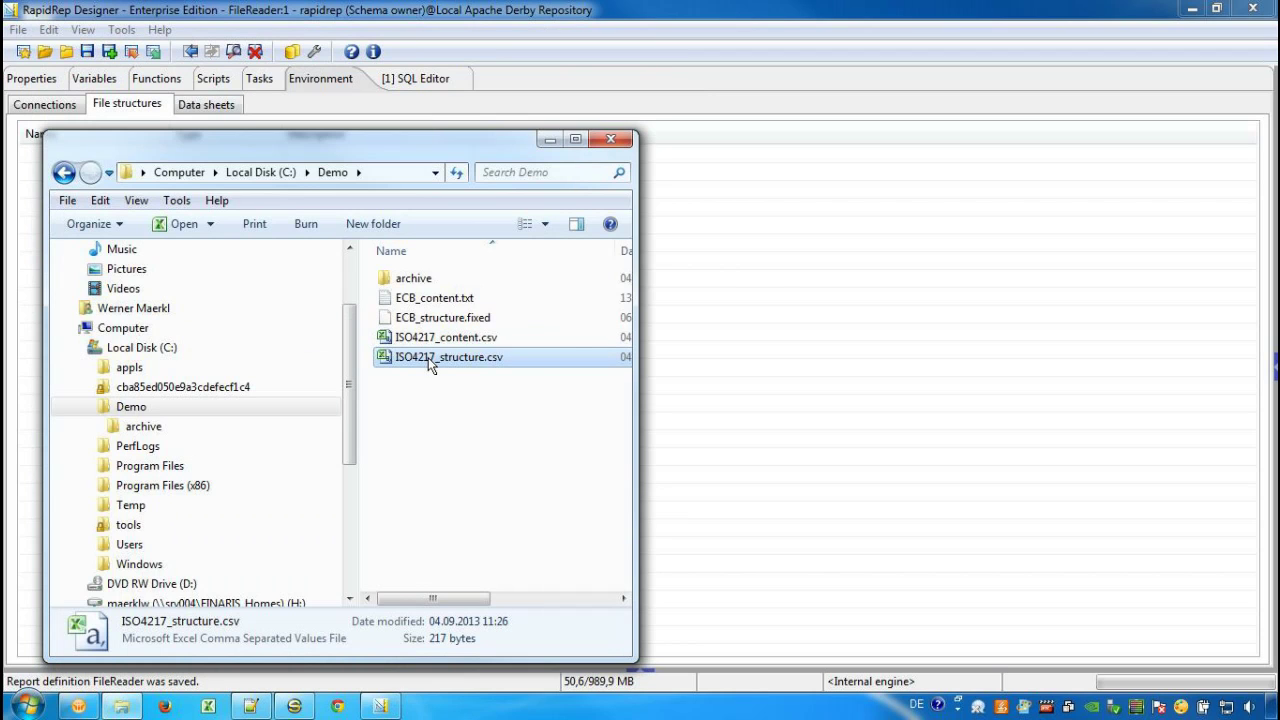
{"action": "left_click_drag", "start_coordinate": [430, 363], "coordinate": [723, 297]}
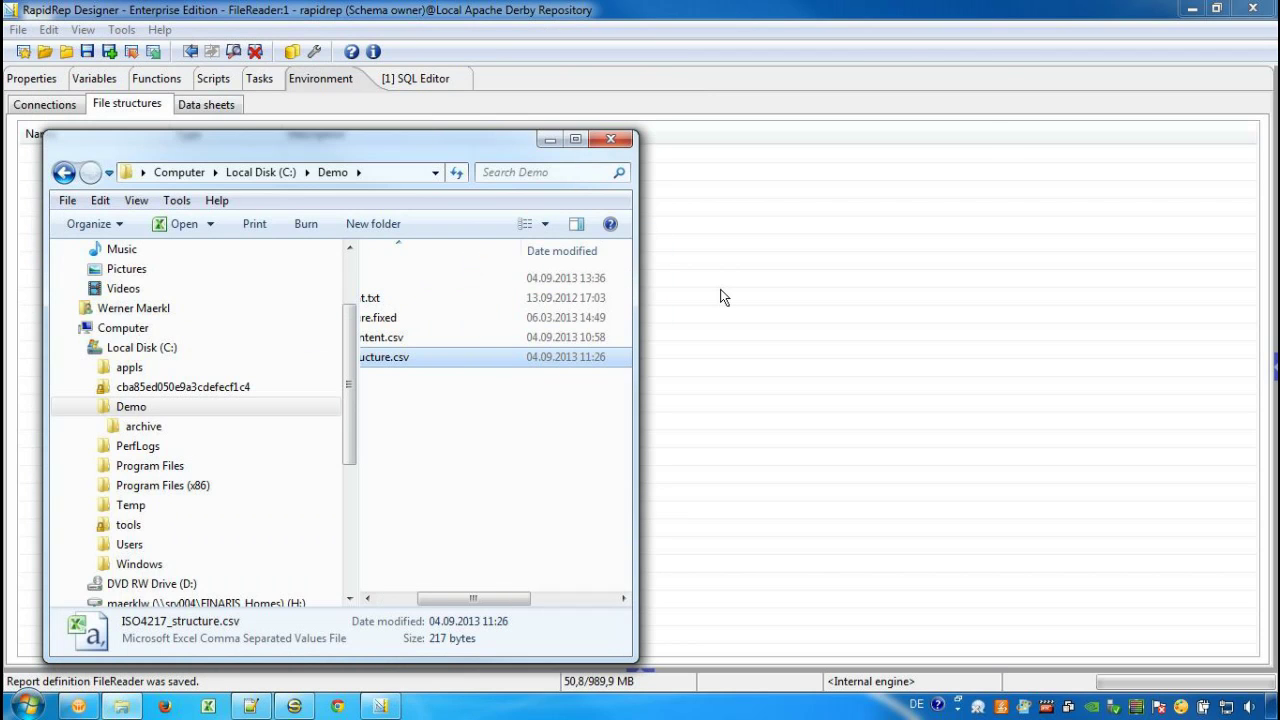
{"action": "left_click", "coordinate": [604, 14]}
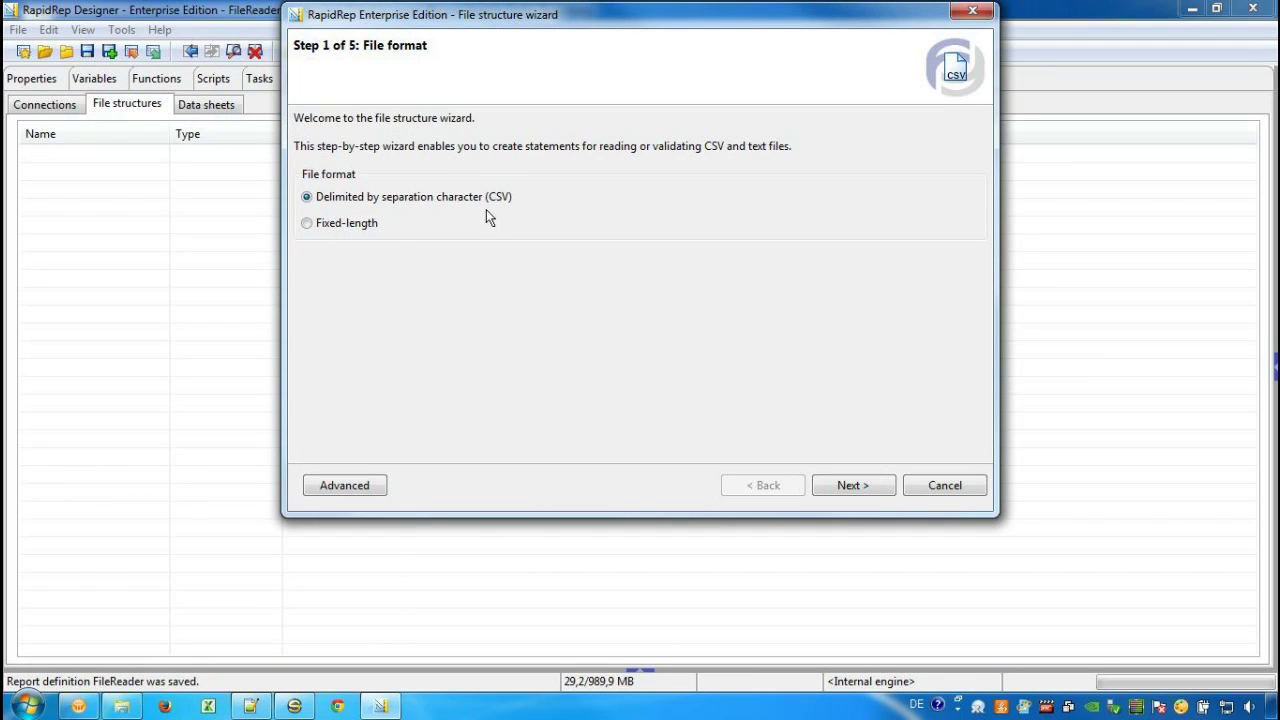
Continue as CSV, keep the default Advanced settings, and enter the description 'My ISO4217 structure'
{"action": "left_click", "coordinate": [861, 483]}
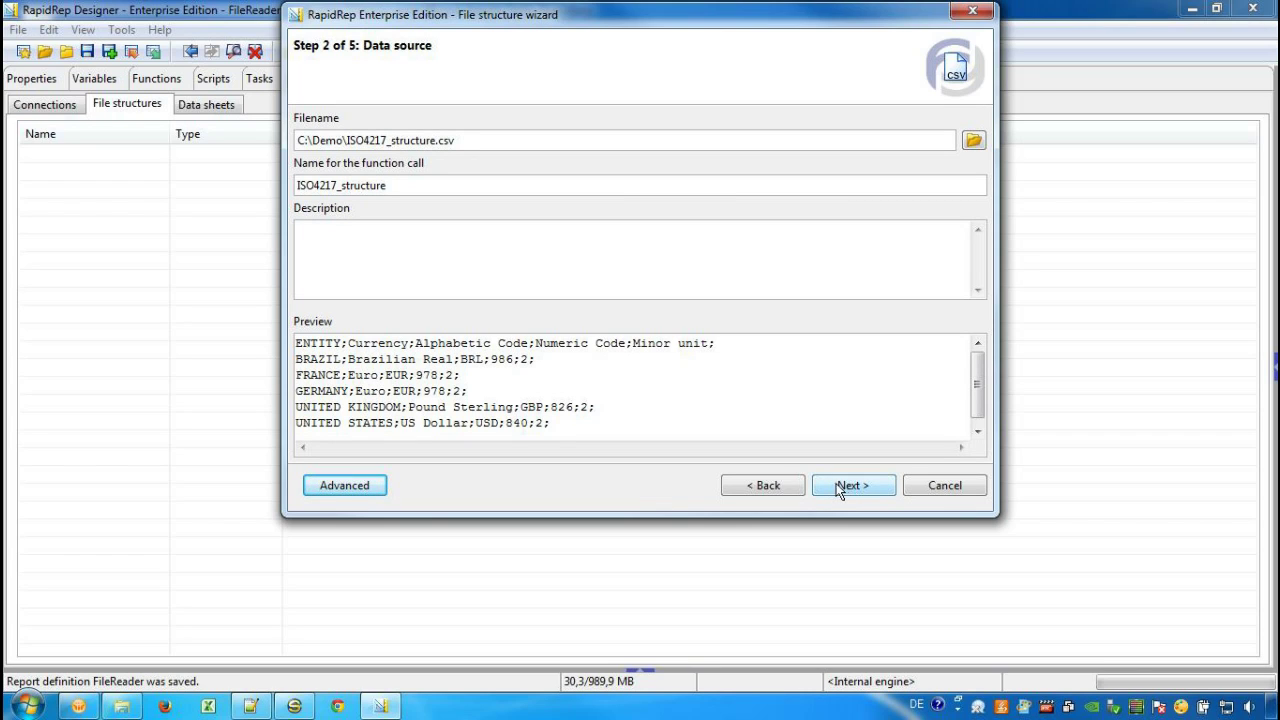
{"action": "left_click", "coordinate": [346, 487]}
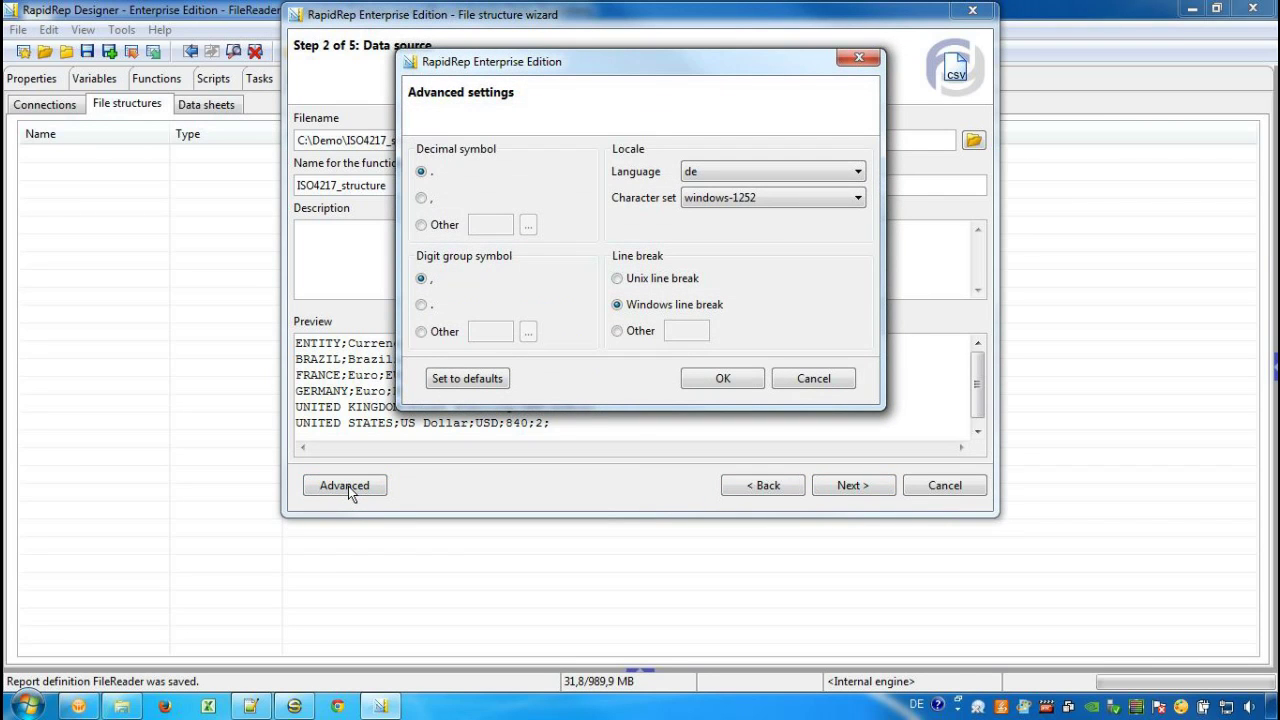
{"action": "left_click", "coordinate": [723, 386]}
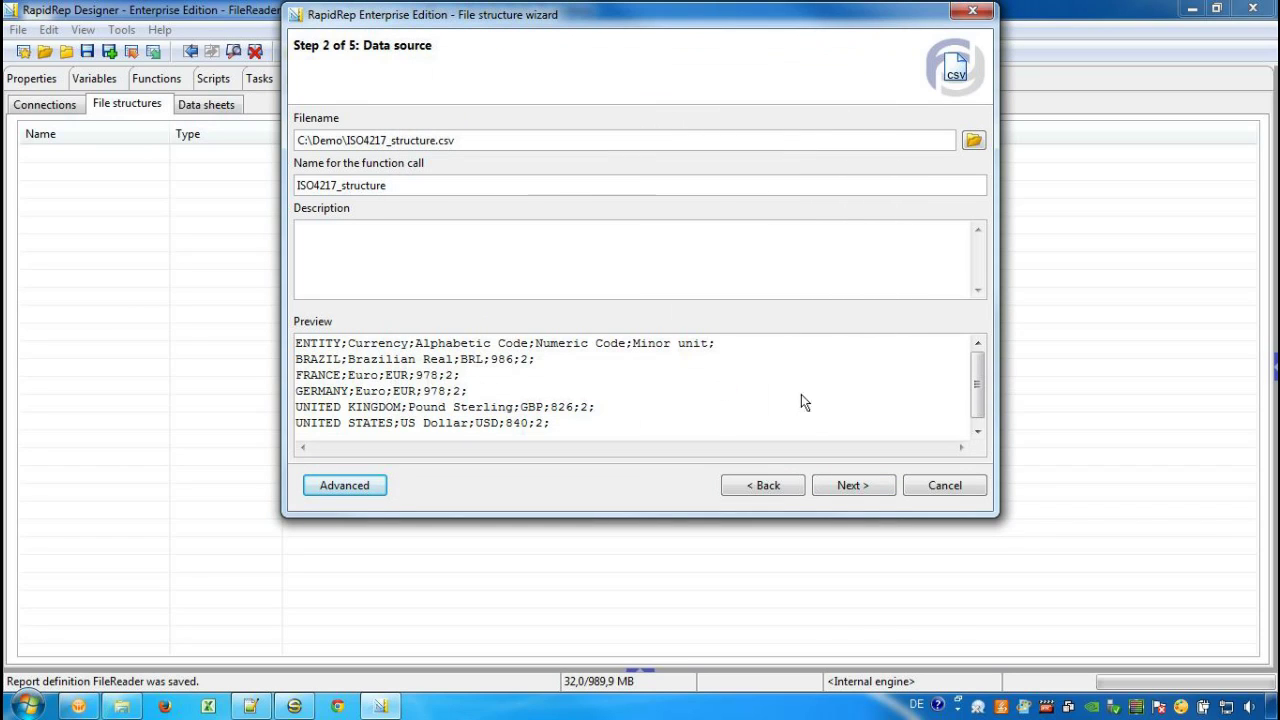
{"action": "mouse_move", "coordinate": [976, 377]}
{"action": "left_mouse_down"}
{"action": "mouse_move", "coordinate": [978, 398]}
{"action": "mouse_move", "coordinate": [978, 377]}
{"action": "left_mouse_up"}
{"action": "left_click", "coordinate": [341, 273]}
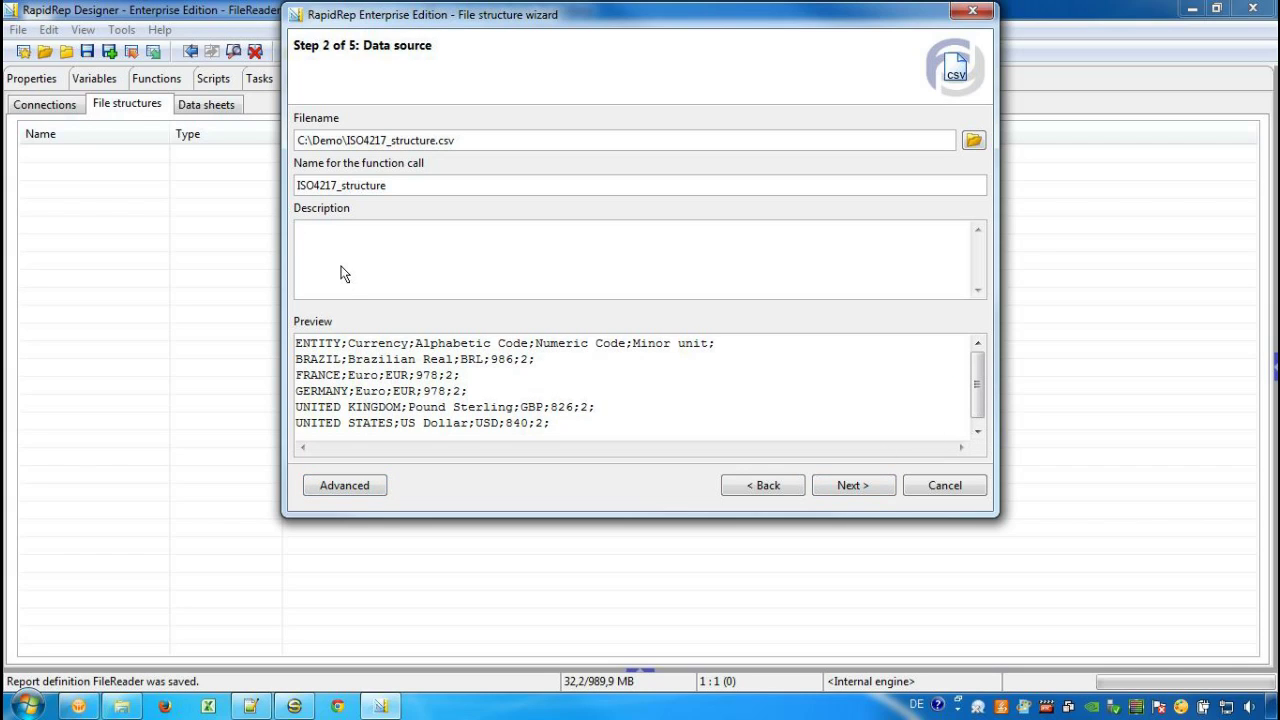
{"action": "type", "text": "My ISO4217 stu"}
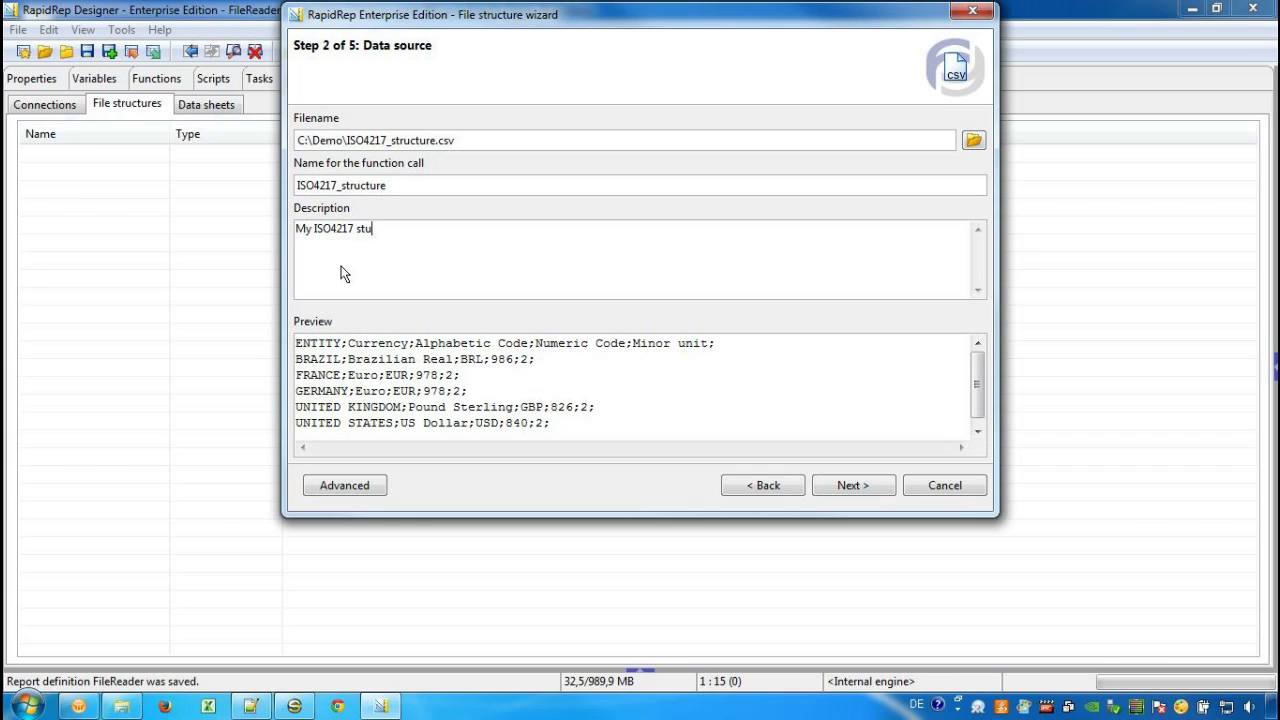
{"action": "type", "text": "ucture"}
Keep Semicolon as the delimiter and use the first row as column names
{"action": "left_click", "coordinate": [845, 486]}
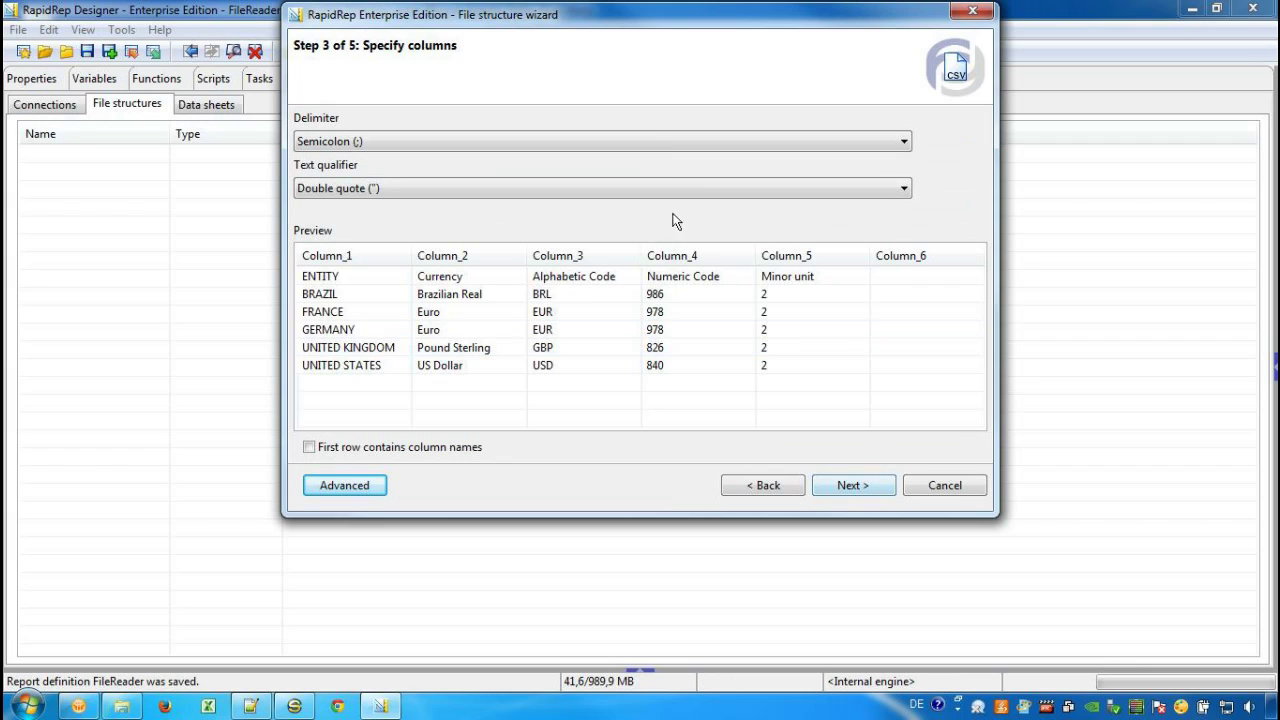
{"action": "left_click", "coordinate": [657, 143]}
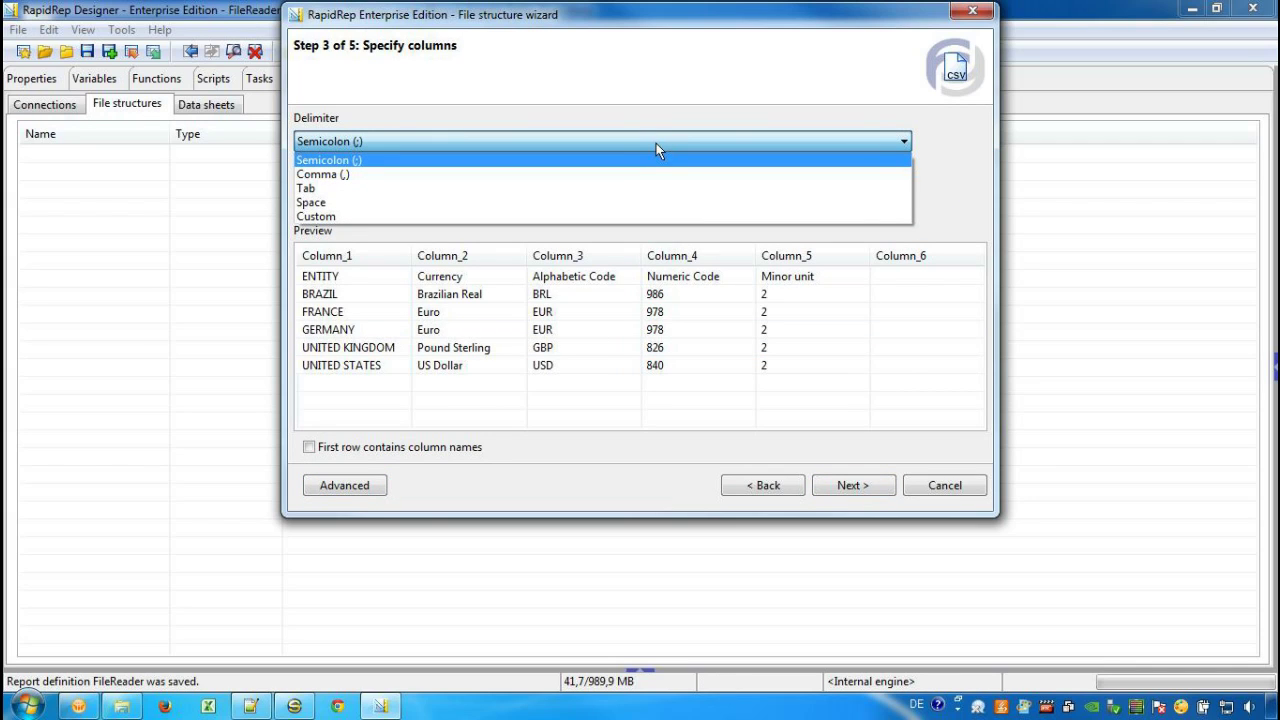
{"action": "left_click", "coordinate": [656, 143]}
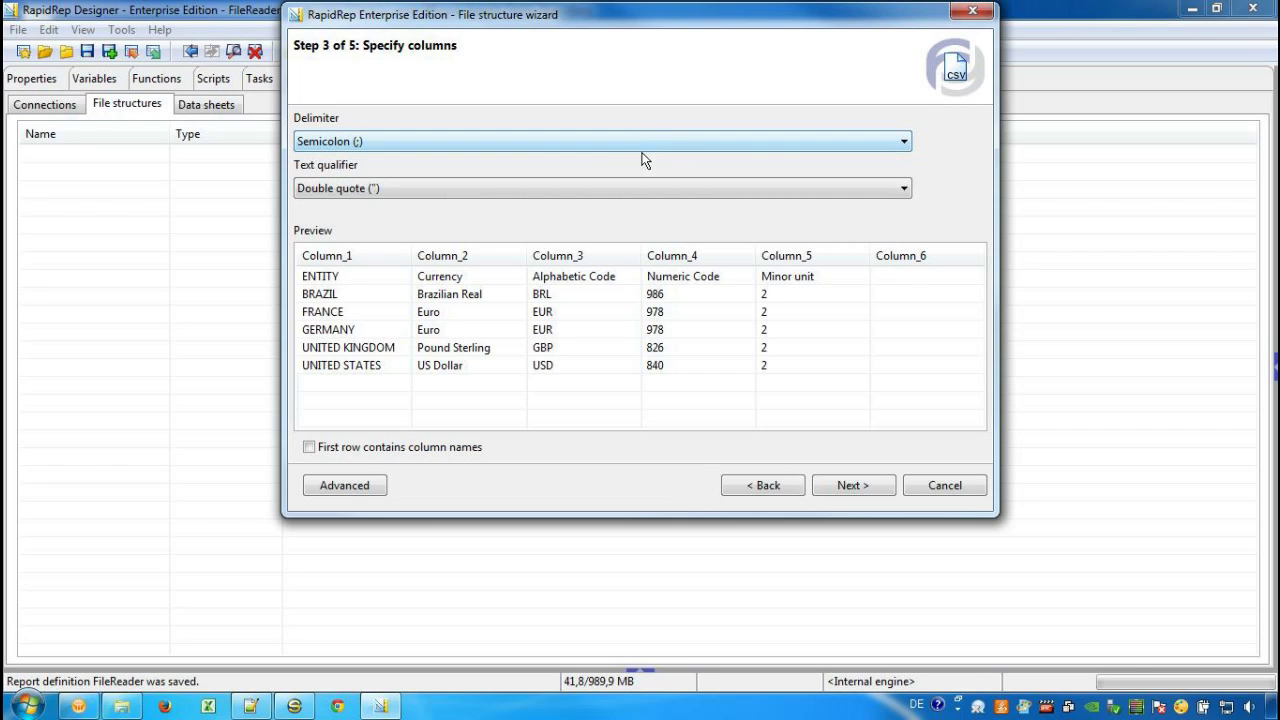
{"action": "left_click", "coordinate": [309, 448]}
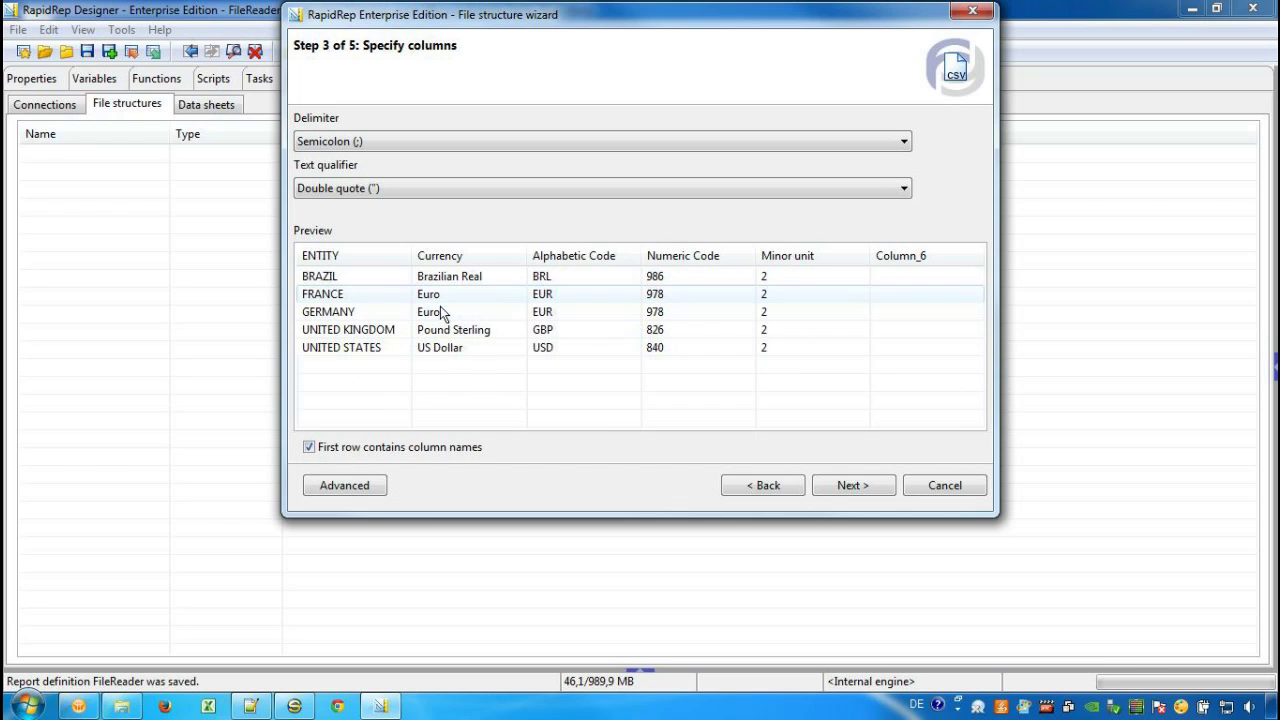
In the column definitions, rename the ENTITY column's alias to Country
{"action": "left_click", "coordinate": [855, 487]}
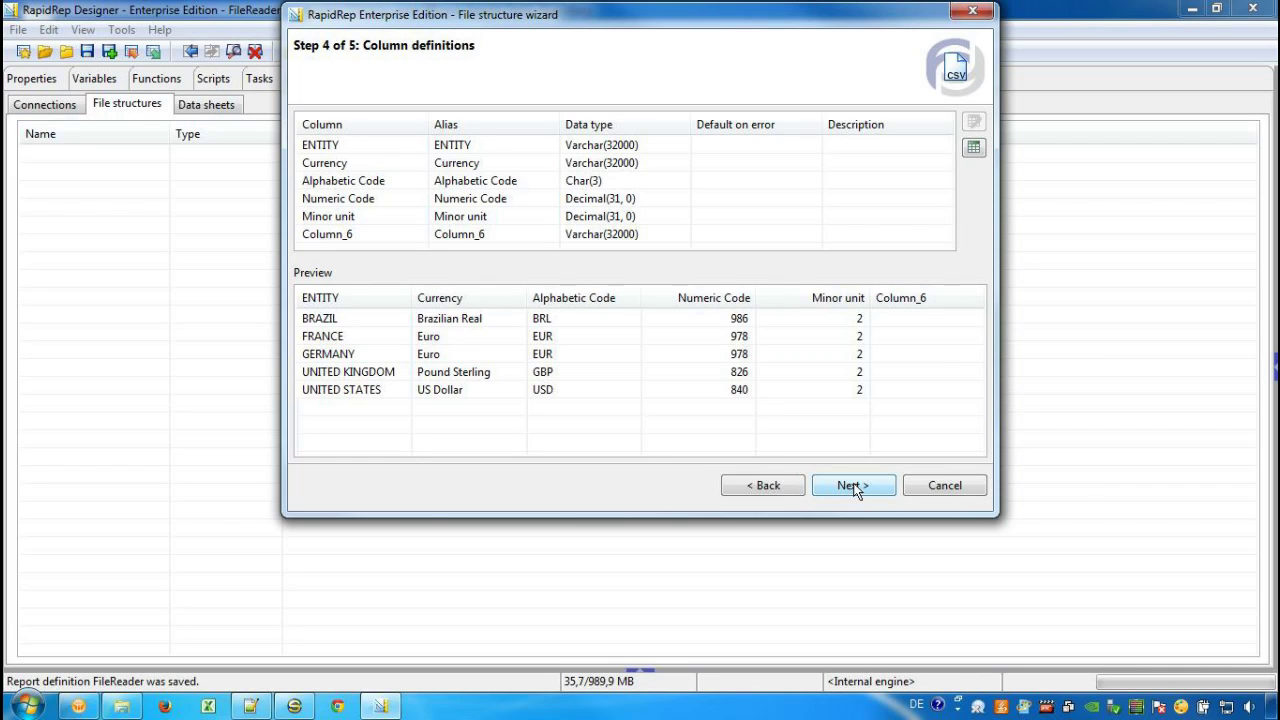
{"action": "left_click", "coordinate": [480, 147]}
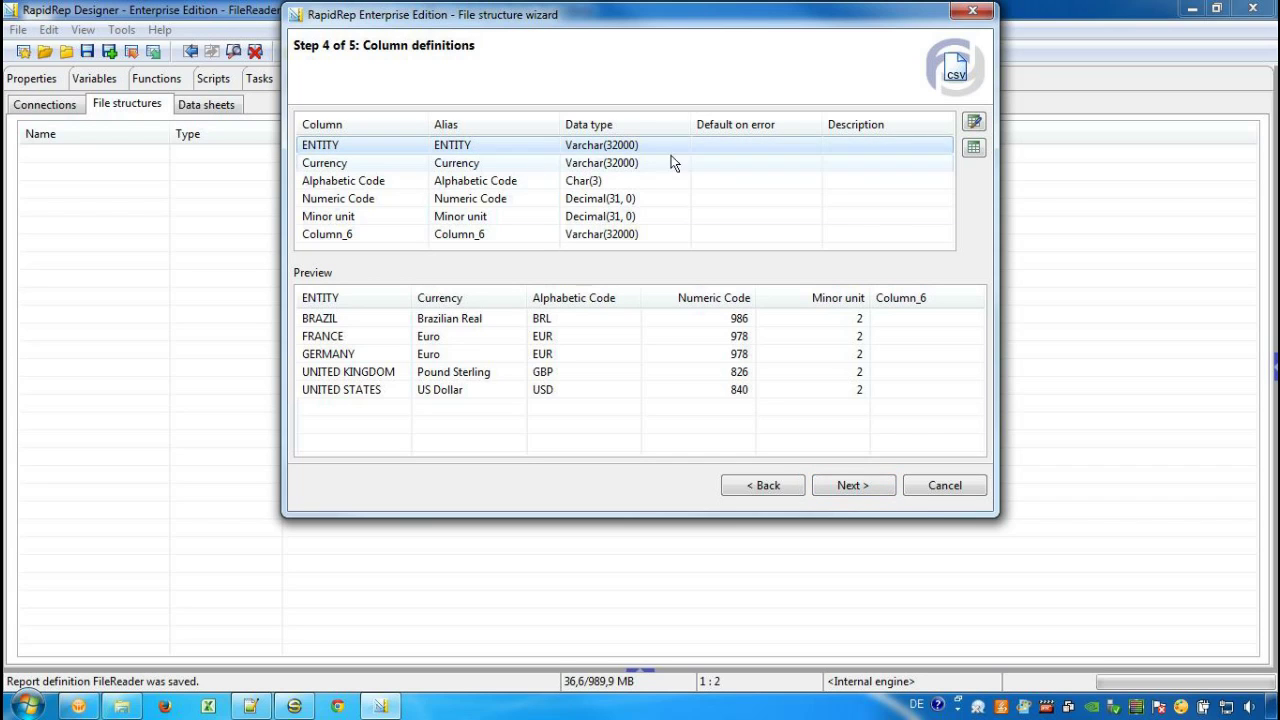
{"action": "left_click", "coordinate": [974, 121]}
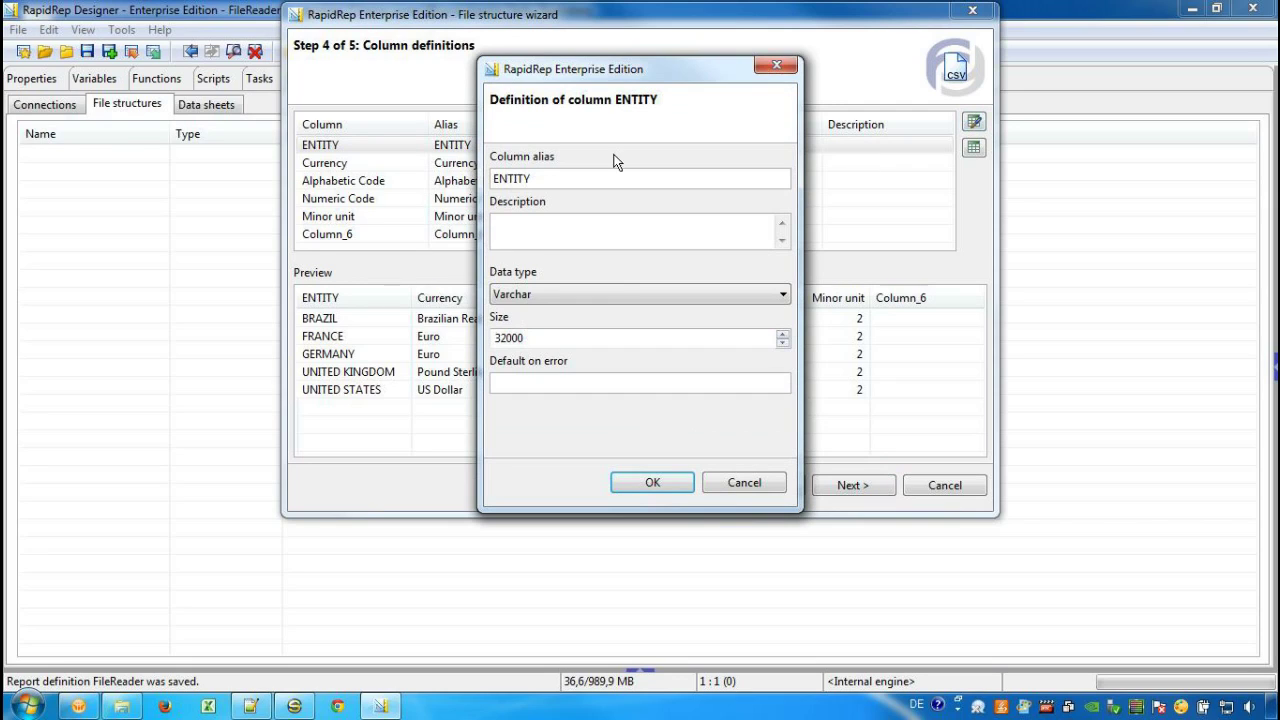
{"action": "left_click_drag", "start_coordinate": [571, 177], "coordinate": [330, 183]}
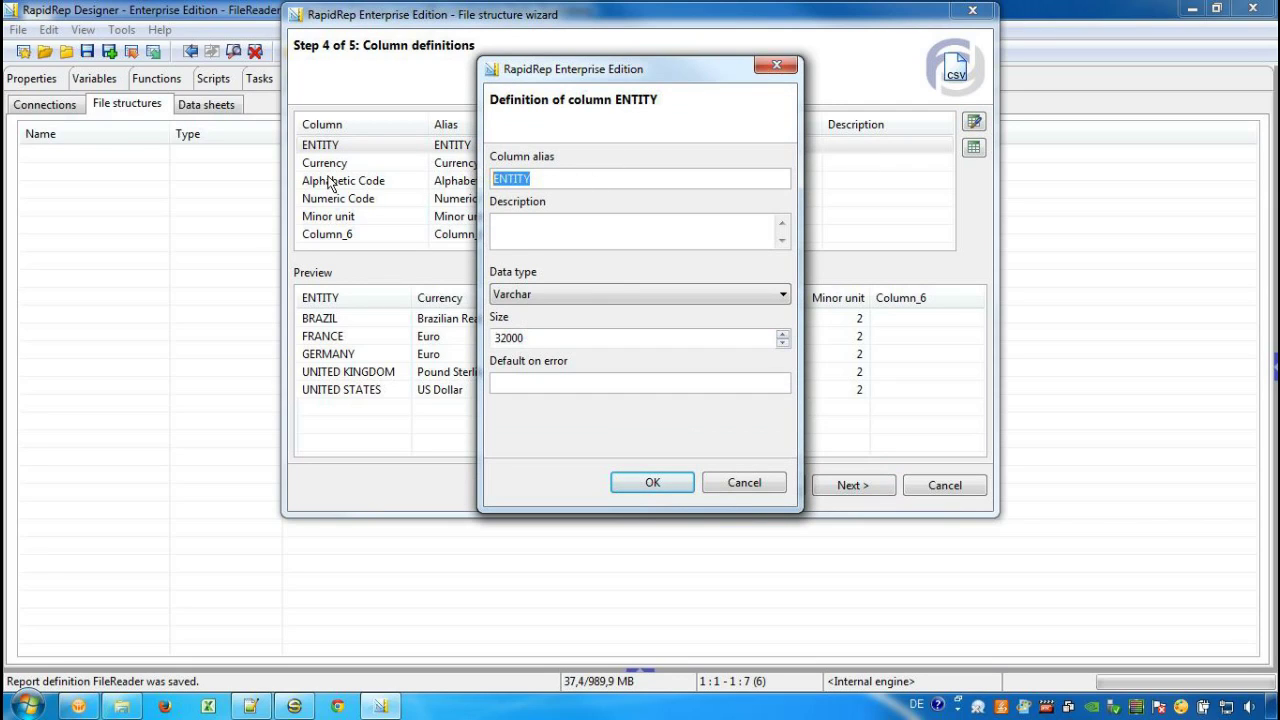
{"action": "type", "text": "Country"}
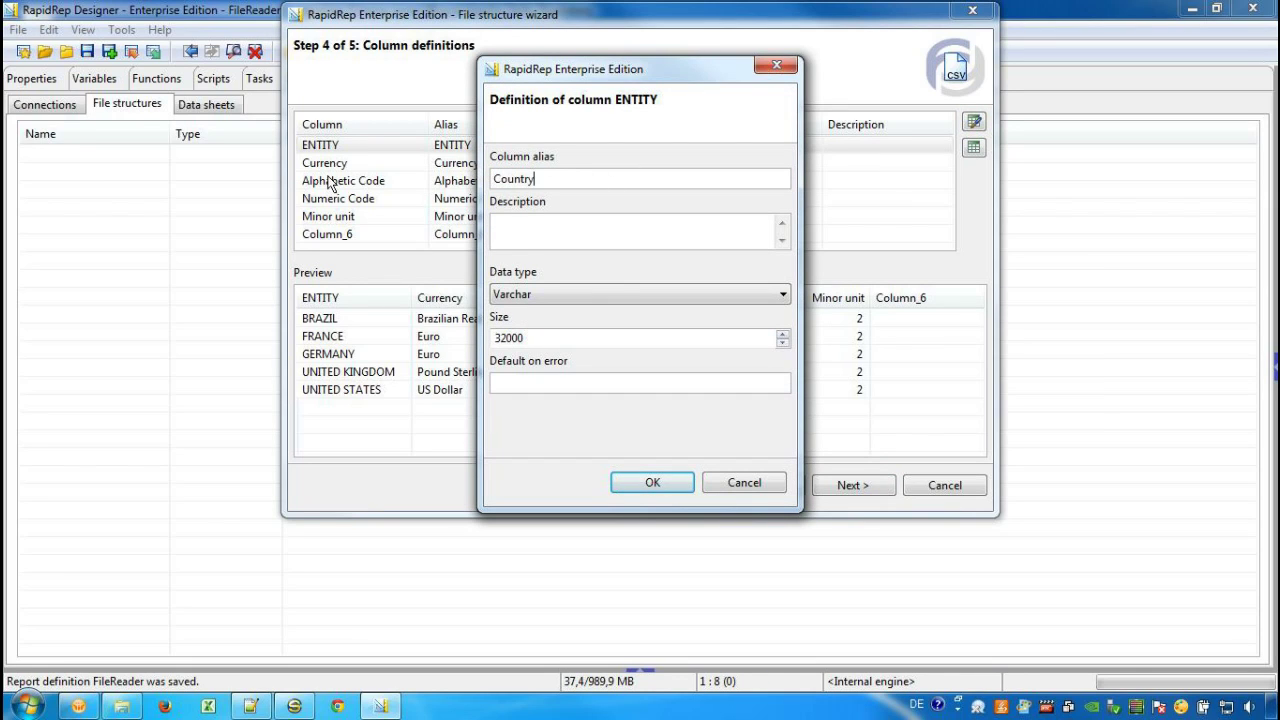
{"action": "left_click", "coordinate": [651, 482]}
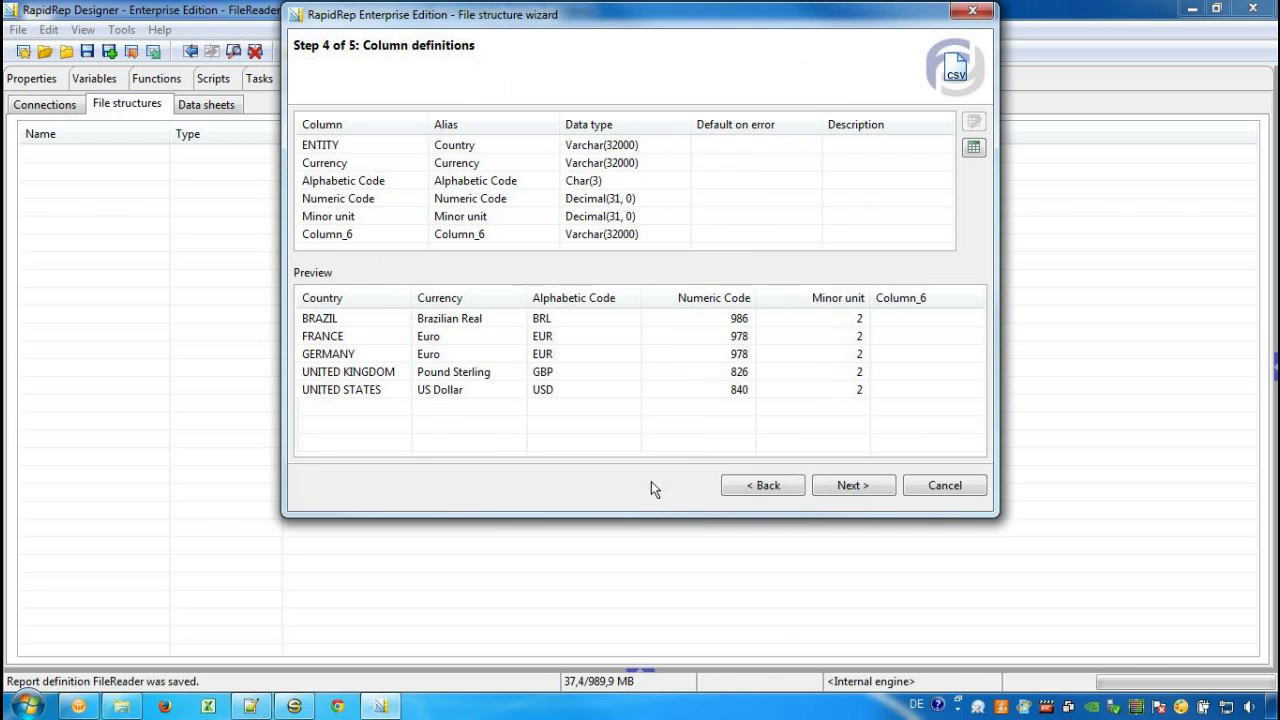
Define Alphabetic Code with alias CCY, description 'Currency Code' and default-on-error value XXX
{"action": "left_click", "coordinate": [500, 186]}
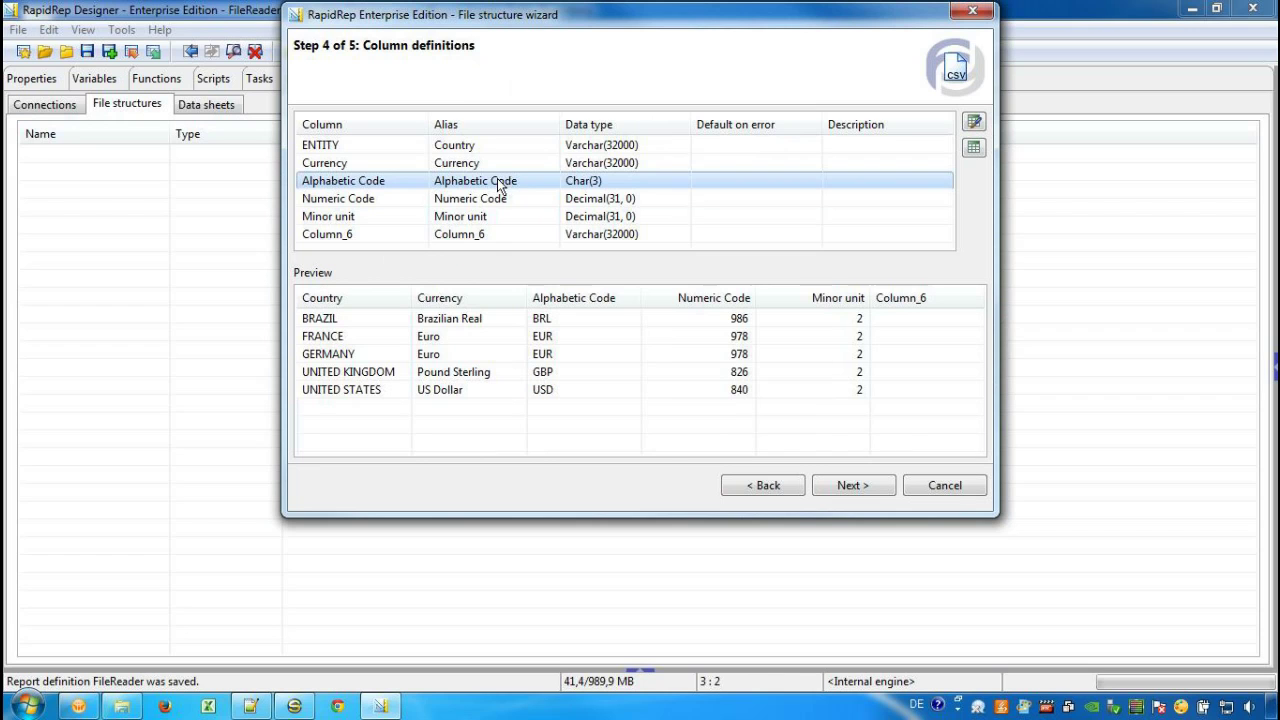
{"action": "left_click", "coordinate": [974, 121]}
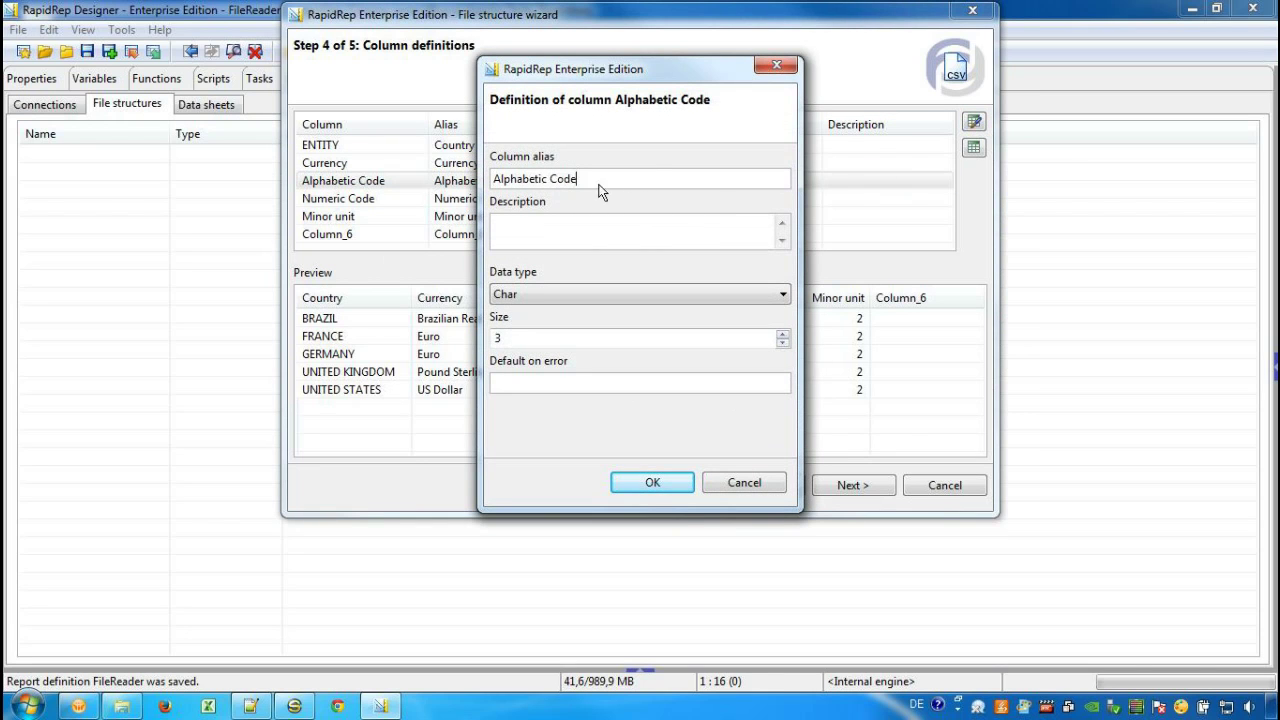
{"action": "left_click_drag", "start_coordinate": [556, 182], "coordinate": [428, 176]}
{"action": "type", "text": "CCY"}
{"action": "left_click", "coordinate": [546, 234]}
{"action": "type", "text": "Currency Code"}
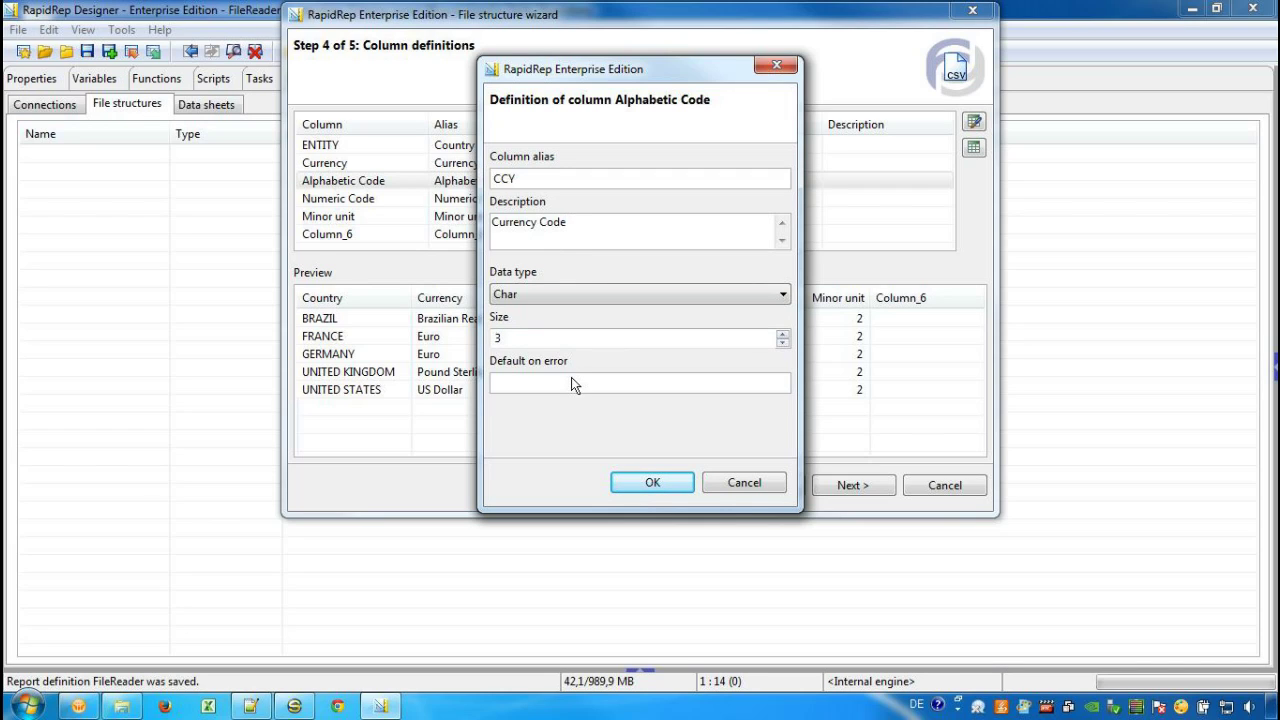
{"action": "left_click", "coordinate": [571, 378]}
{"action": "type", "text": "XXX"}
{"action": "left_click", "coordinate": [651, 484]}
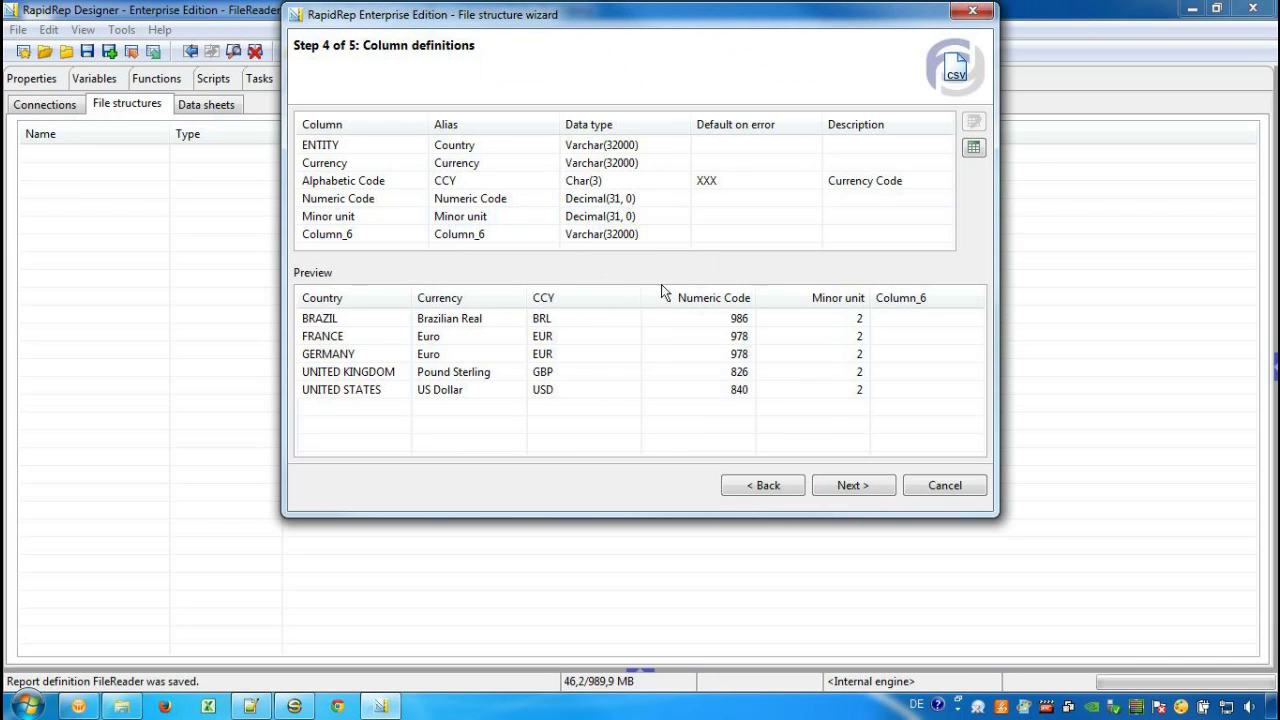
Keep the Read data purpose and finish the ISO4217_structure CSV file structure
{"action": "left_click", "coordinate": [852, 488]}
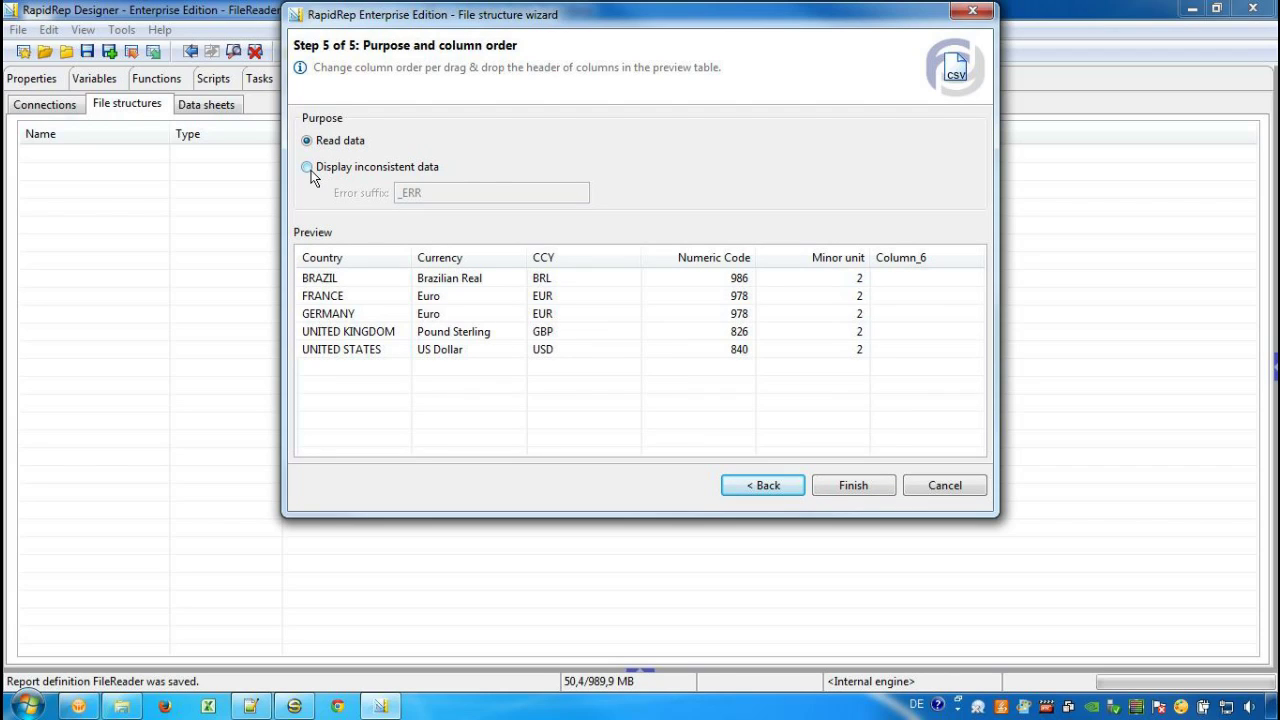
{"action": "left_click", "coordinate": [838, 488]}
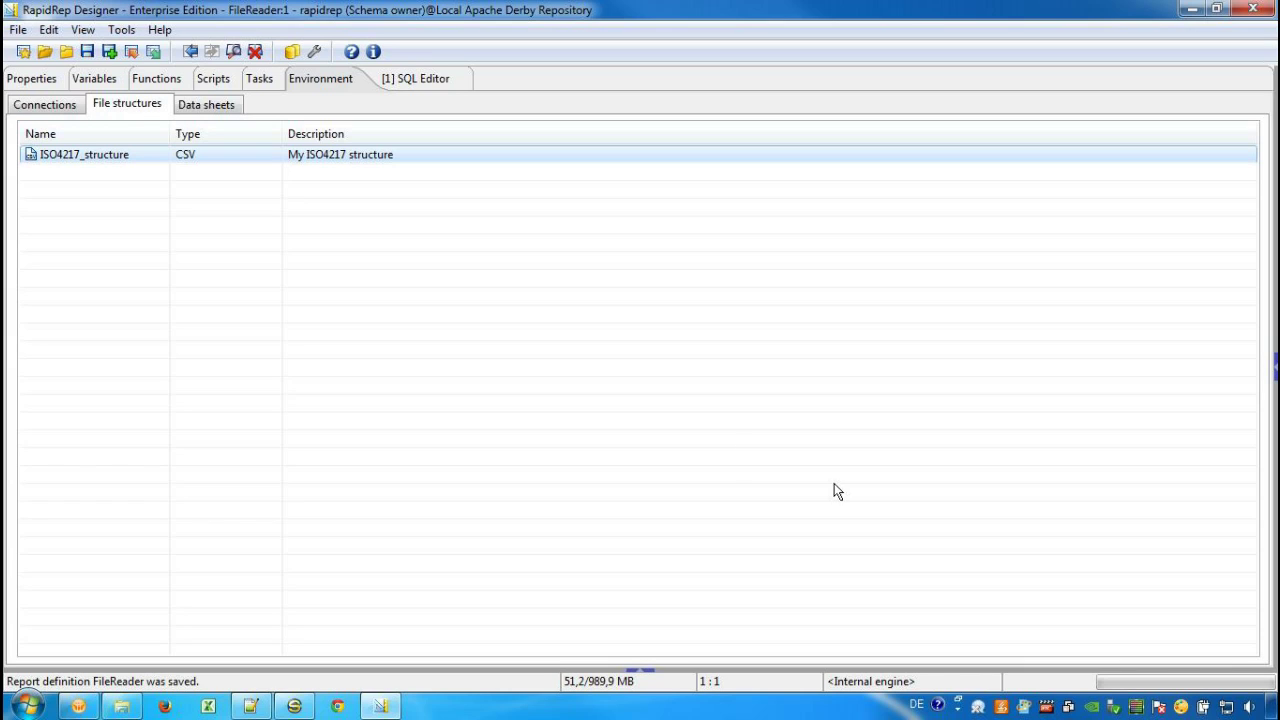
Create a script named ISO4217_Reader and begin its body with SELECT * FROM #
{"action": "left_click", "coordinate": [213, 80]}
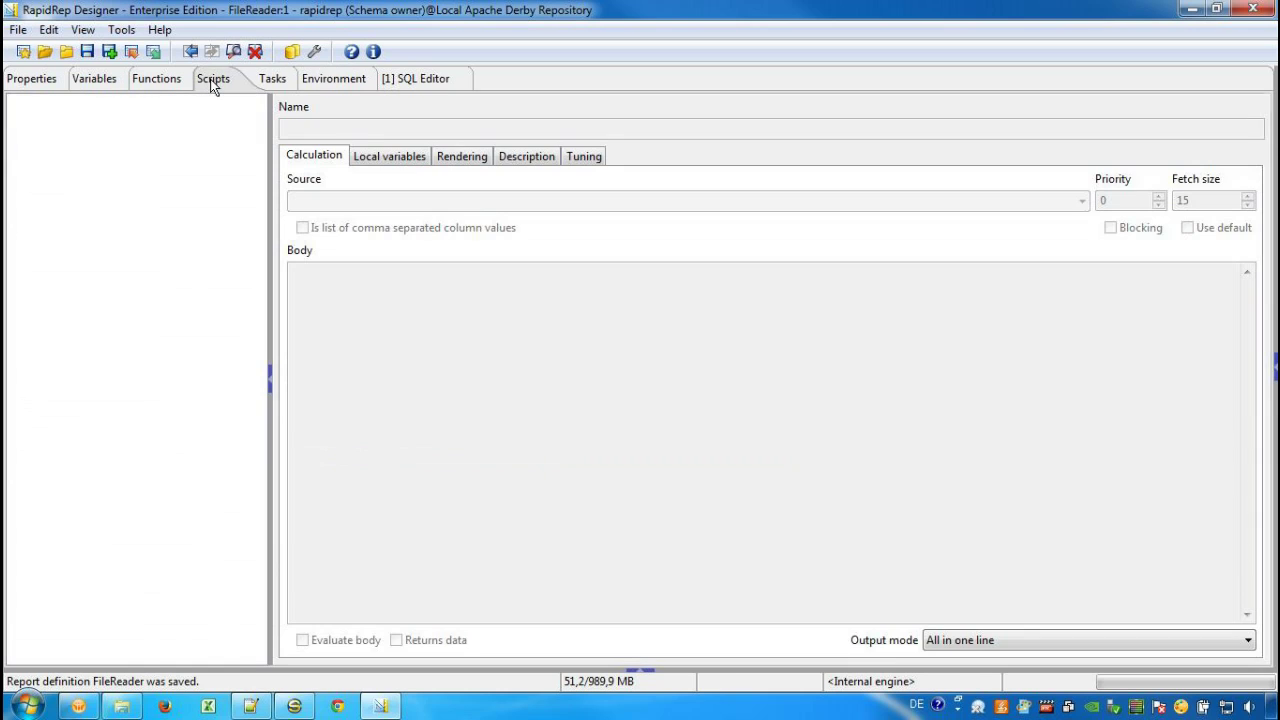
{"action": "right_click", "coordinate": [134, 143]}
{"action": "left_click", "coordinate": [175, 152]}
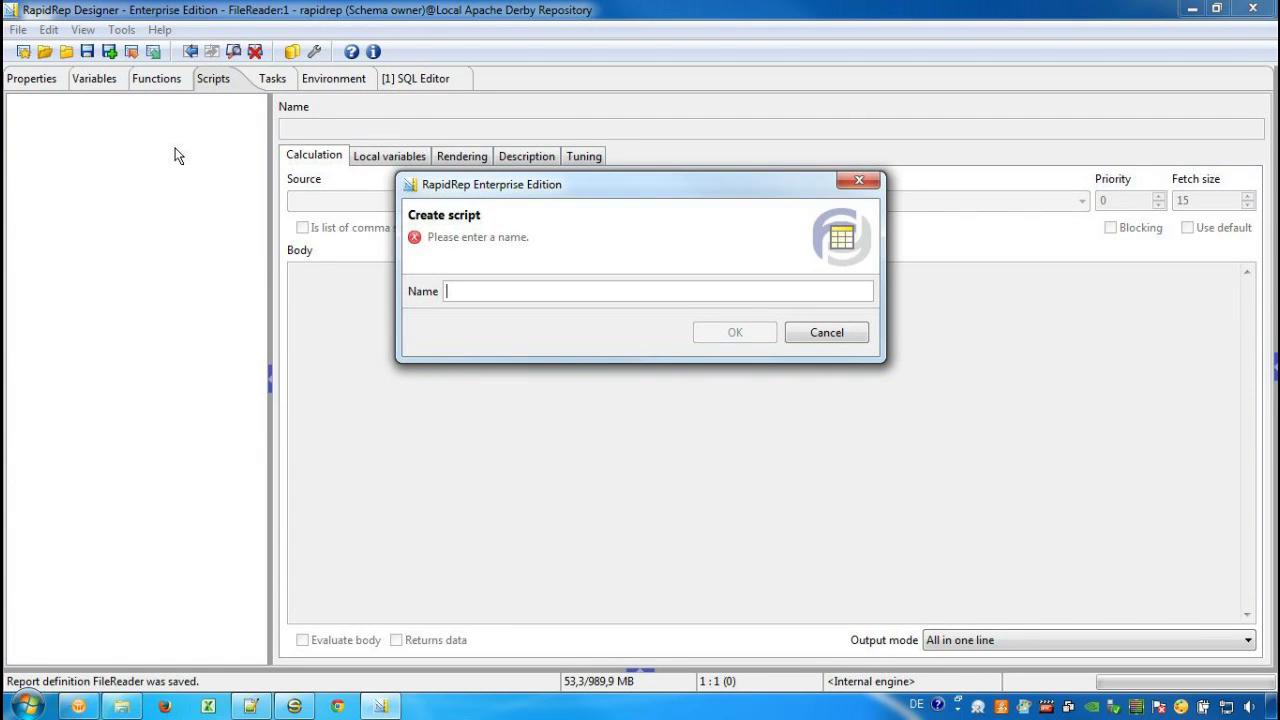
{"action": "type", "text": "ISO"}
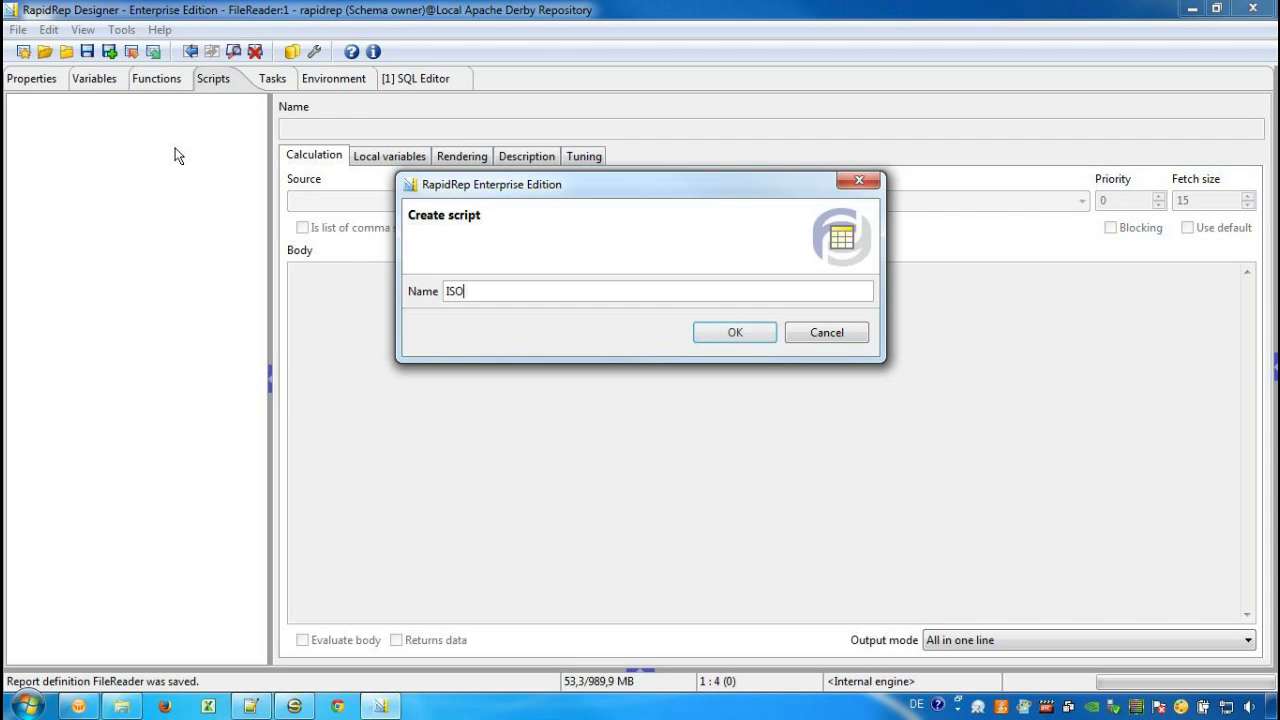
{"action": "type", "text": "4217_Reader"}
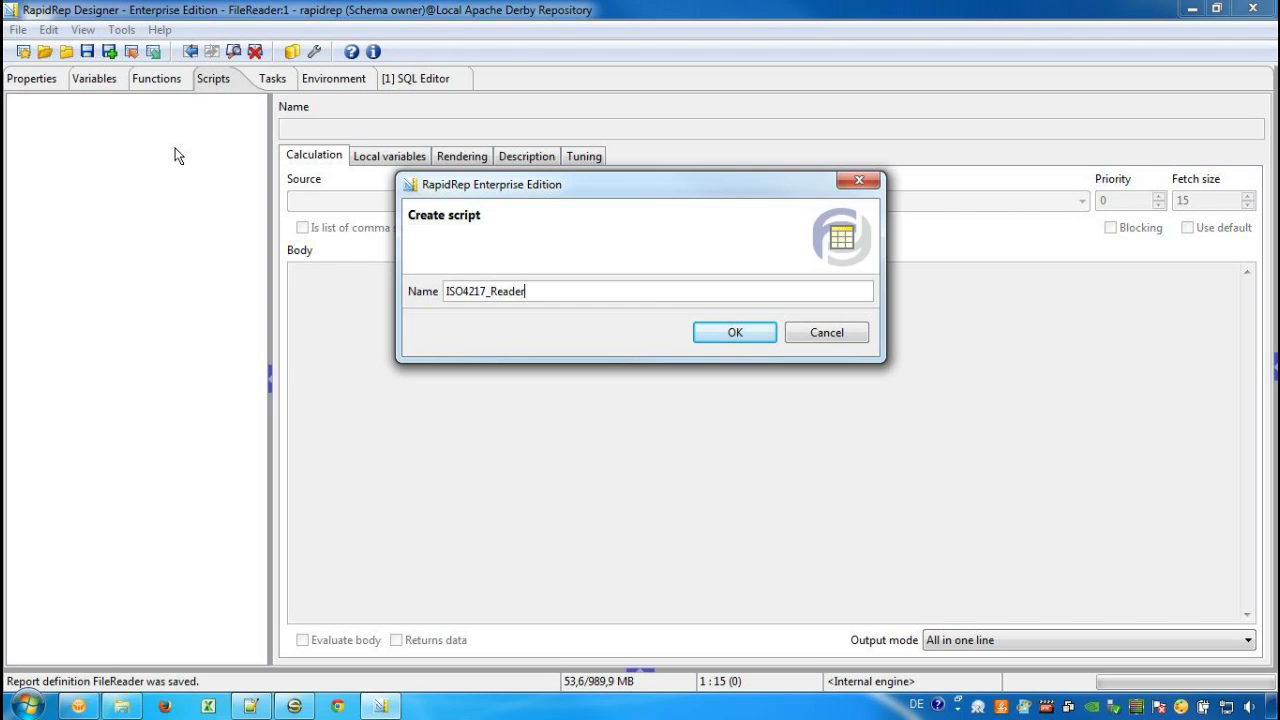
{"action": "left_click", "coordinate": [738, 336]}
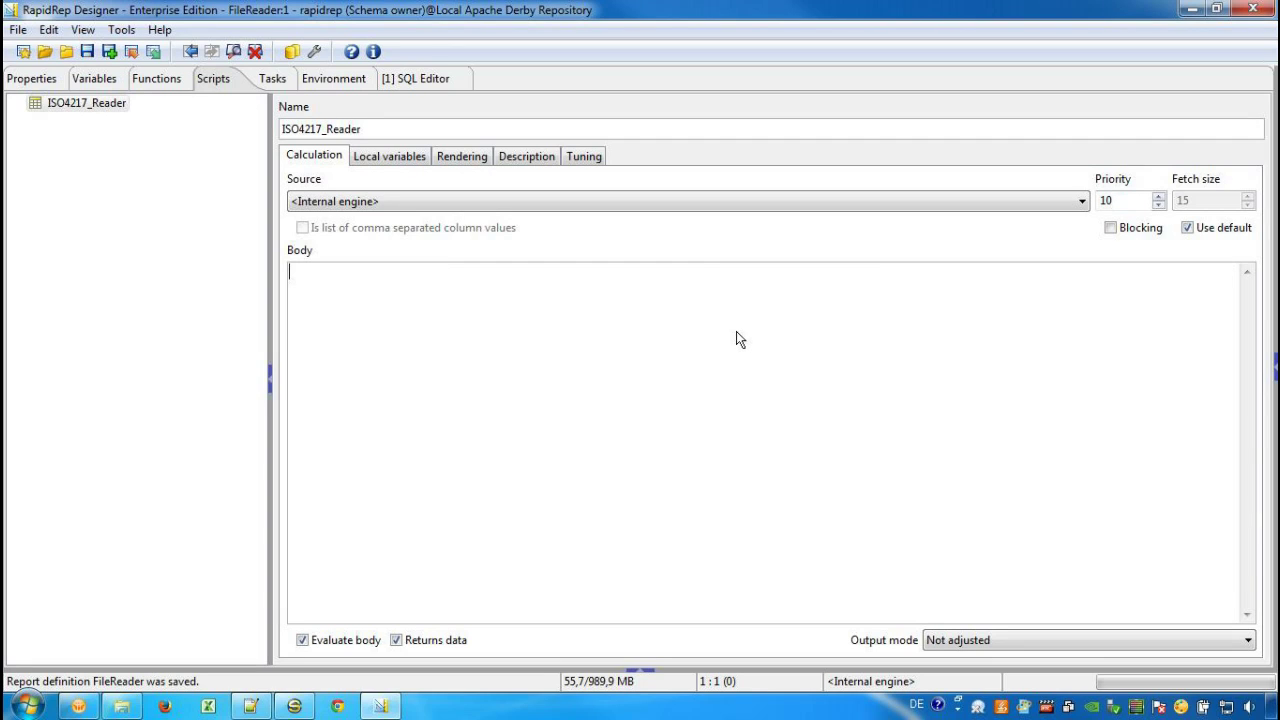
{"action": "type", "text": "SELECT * FROM "}
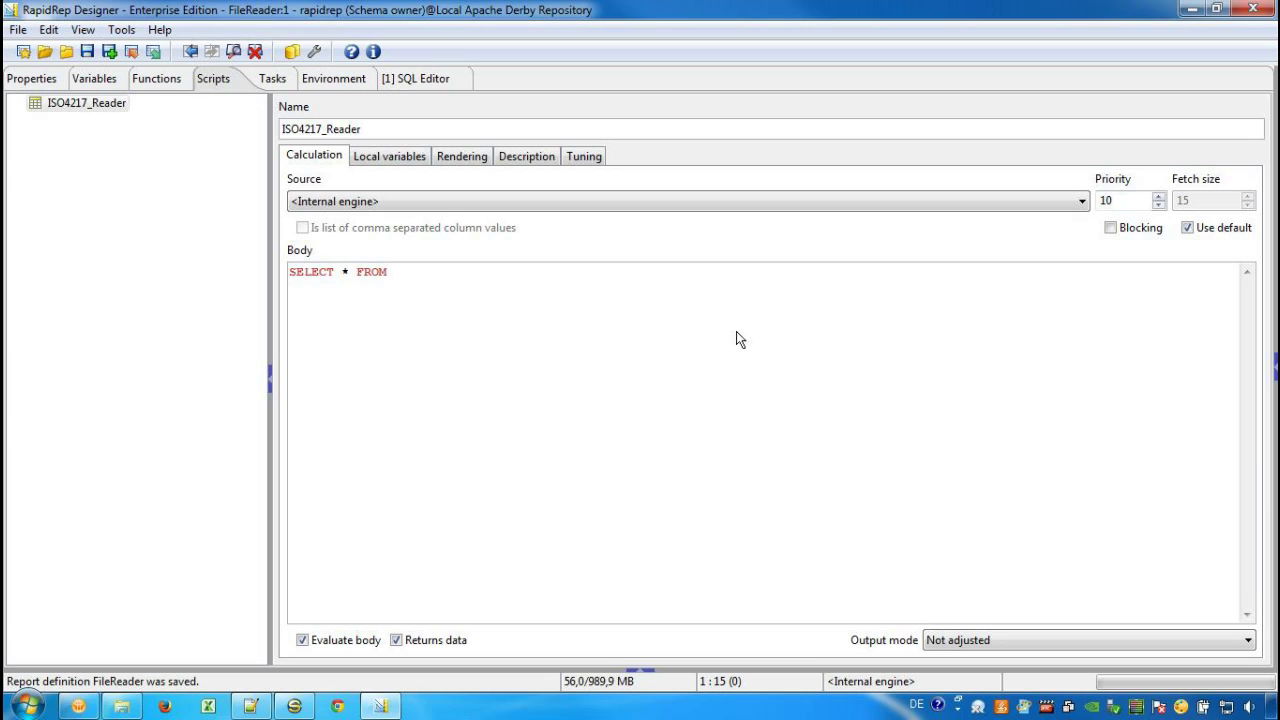
{"action": "type", "text": "#"}
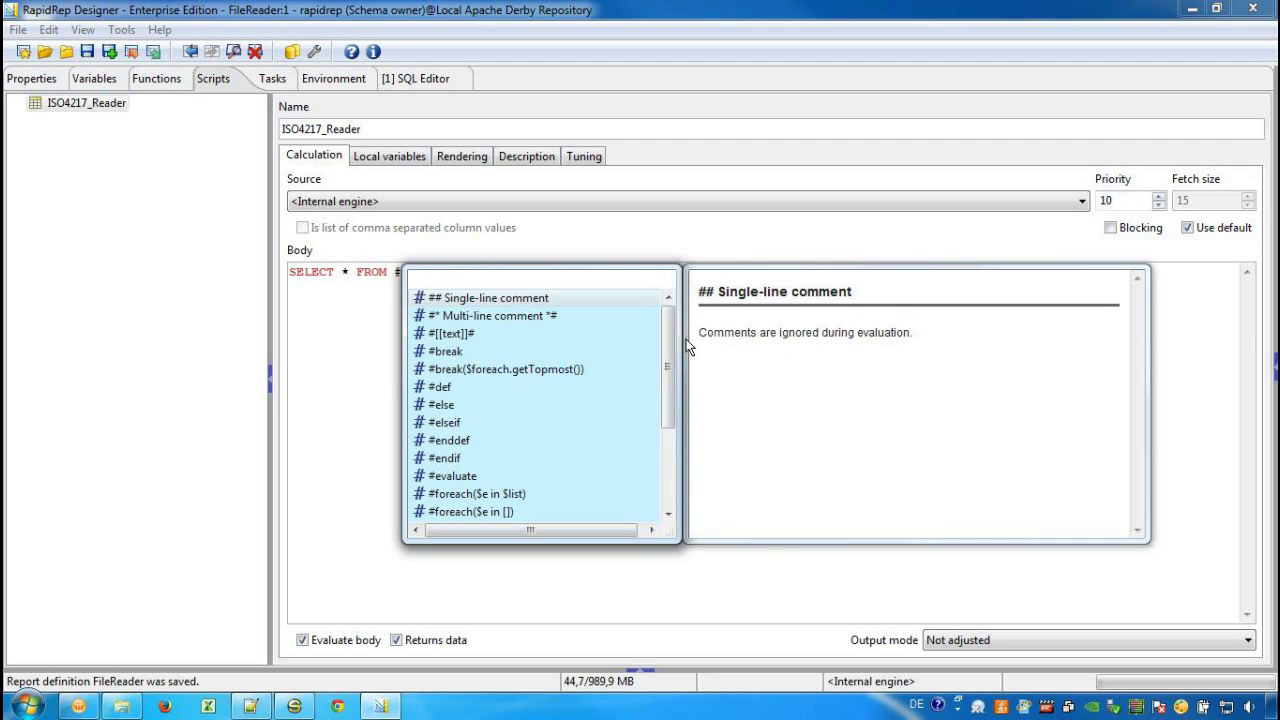
Insert #ISO4217_structure from autocomplete and replace $FileName with the path 'C:\Demo\'
{"action": "left_click_drag", "start_coordinate": [671, 339], "coordinate": [670, 428]}
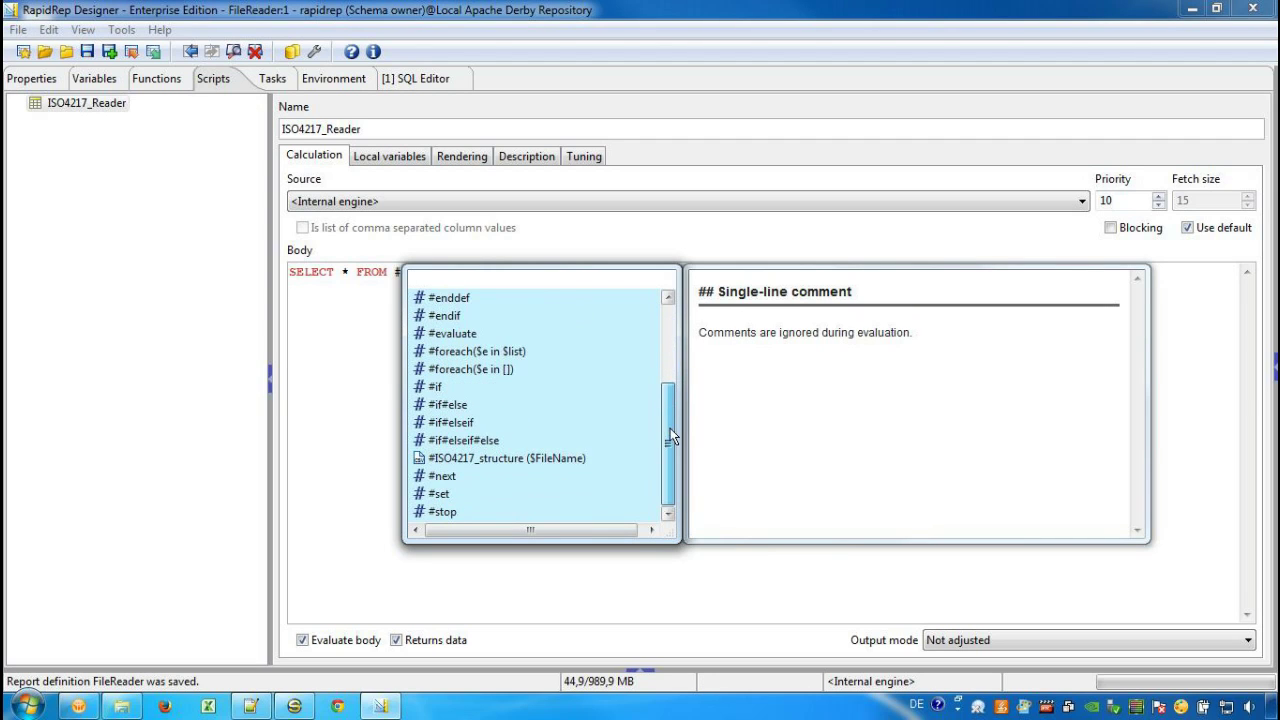
{"action": "double_click", "coordinate": [537, 460]}
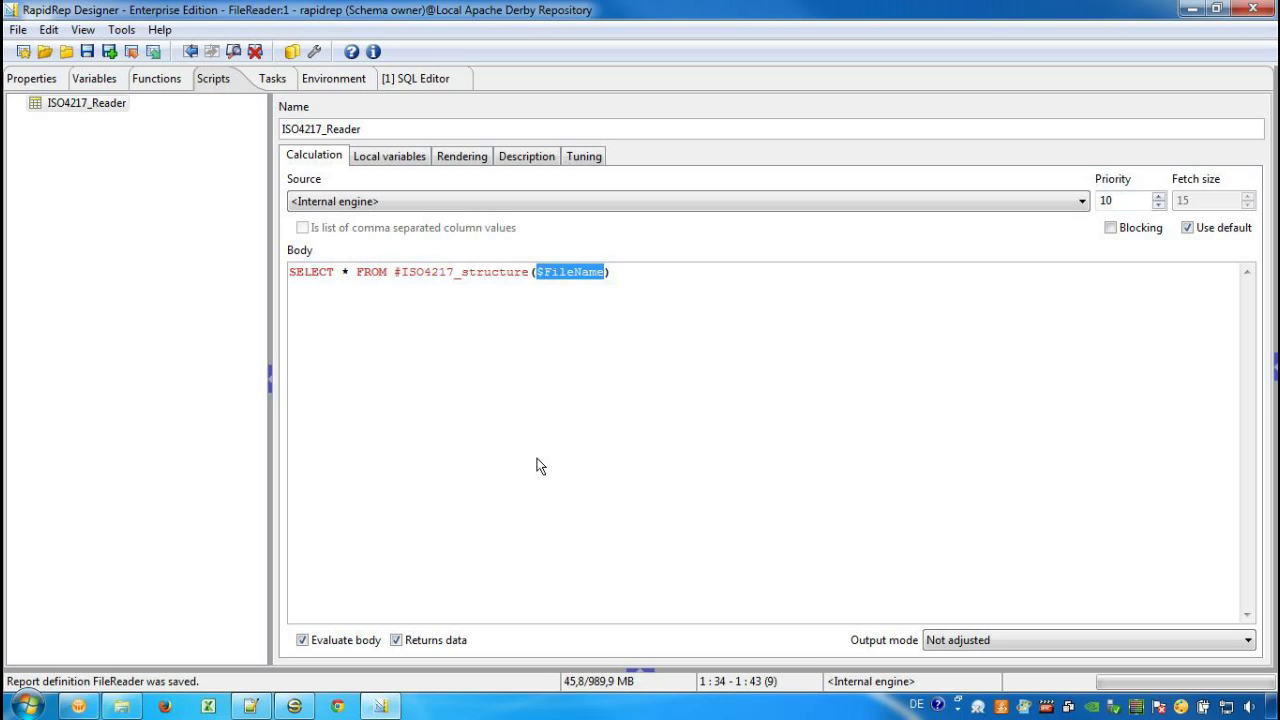
{"action": "key", "text": "Delete"}
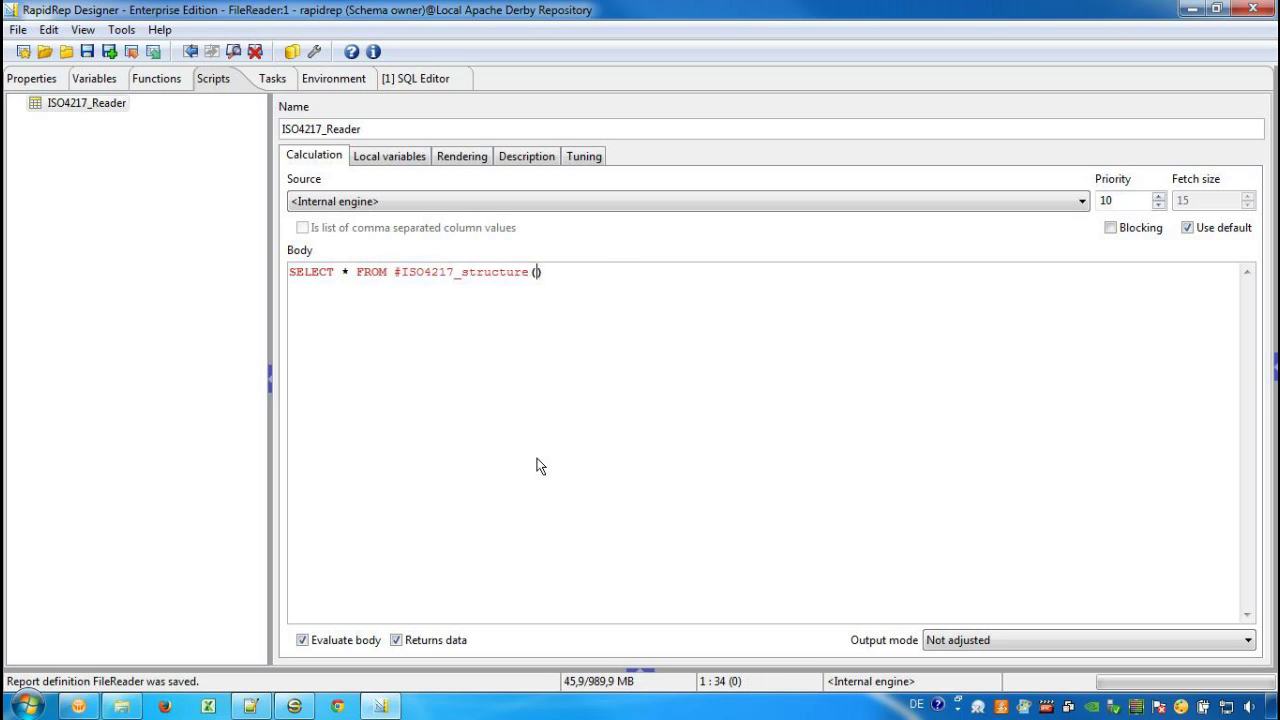
{"action": "type", "text": "'C:\\Demo"}
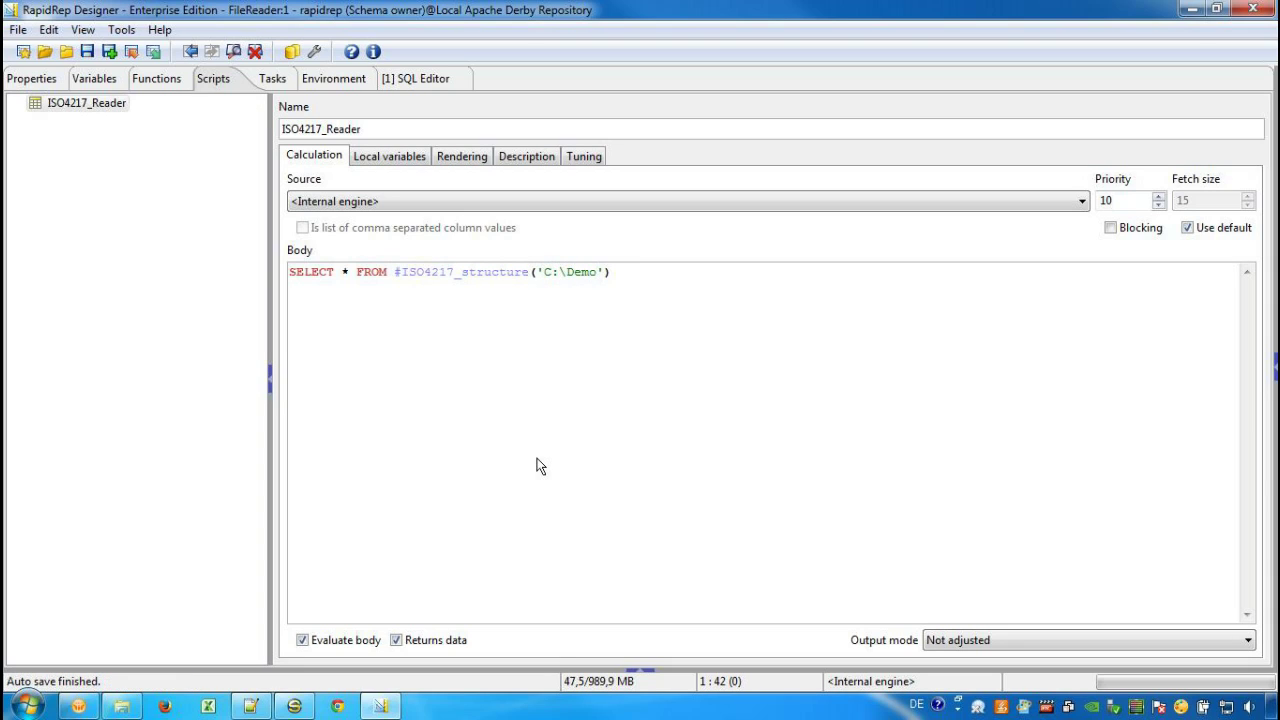
{"action": "type", "text": "\\"}
In Explorer at C:\Demo, select ISO4217_content.csv and make its file name editable for copying
{"action": "left_click", "coordinate": [122, 710]}
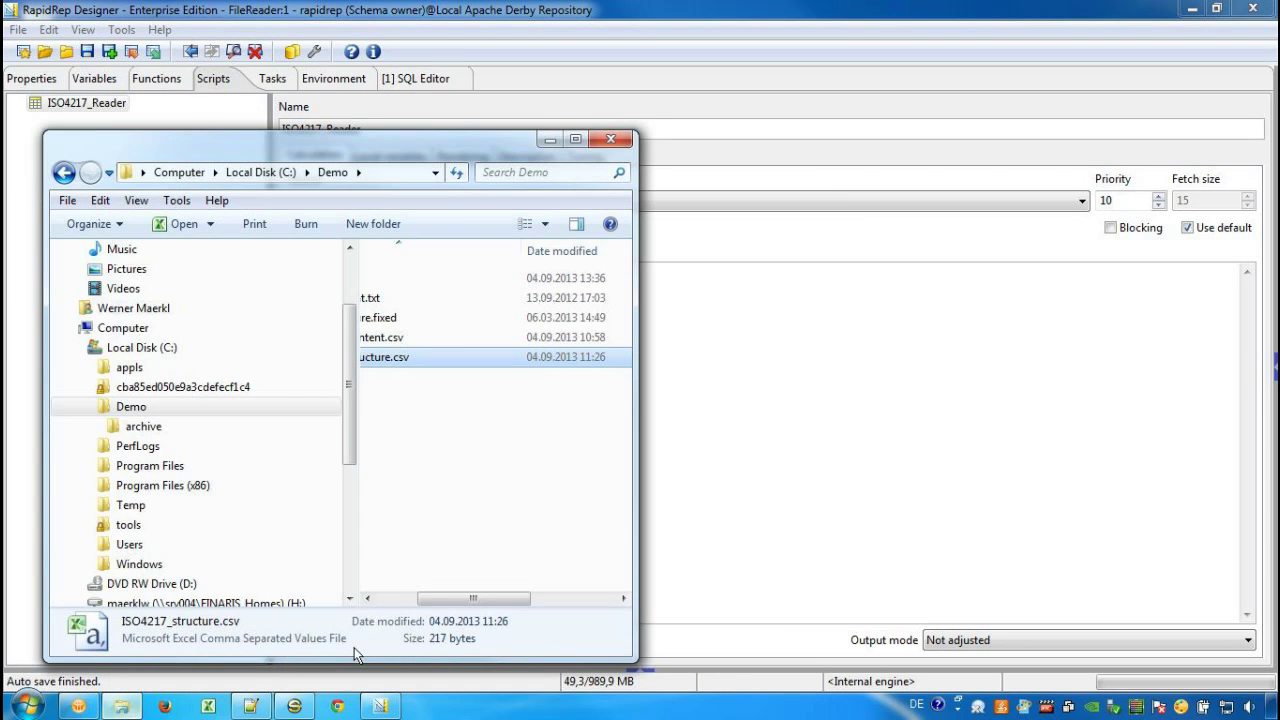
{"action": "left_click", "coordinate": [394, 601]}
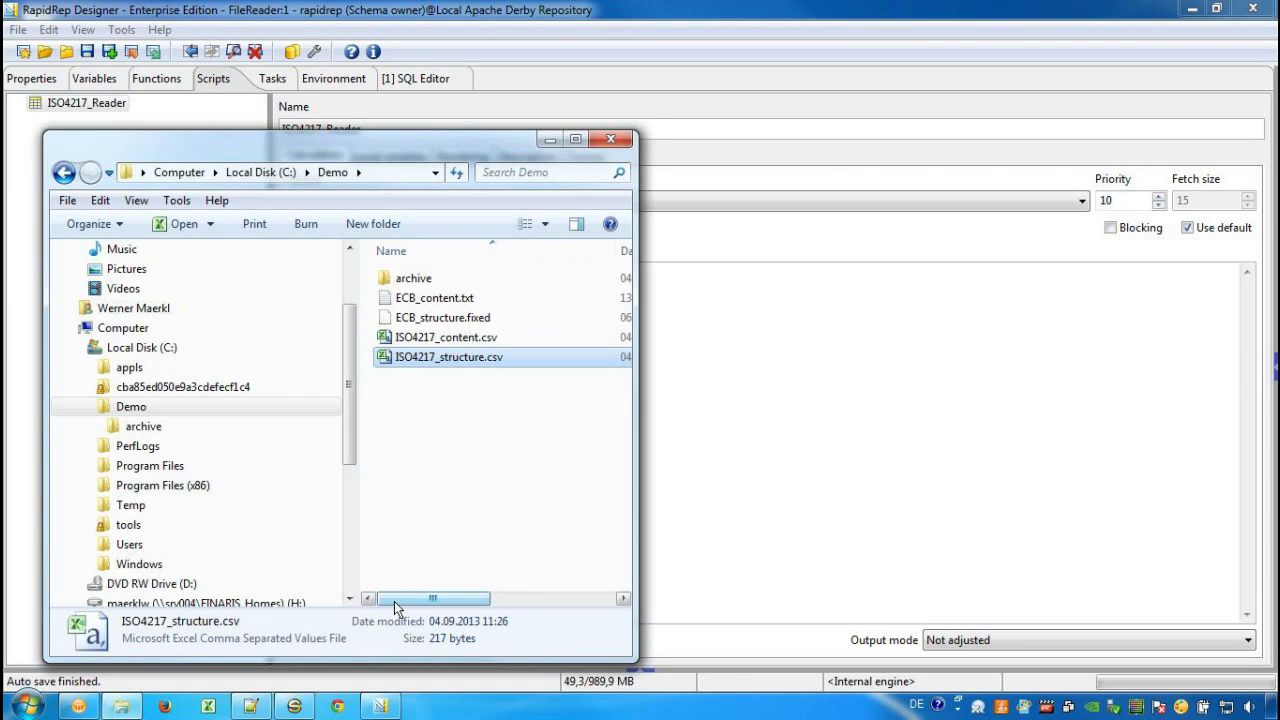
{"action": "left_click", "coordinate": [477, 339]}
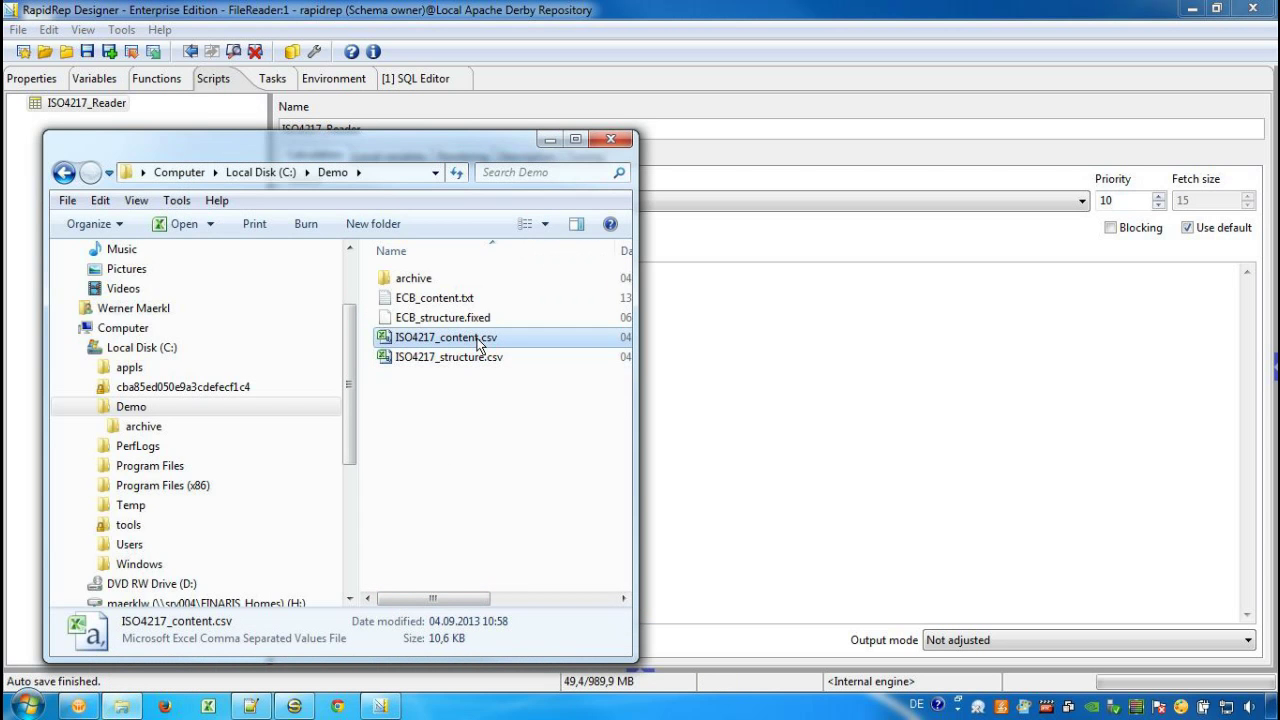
{"action": "left_click", "coordinate": [500, 339]}
{"action": "key", "text": "ctrl+c"}
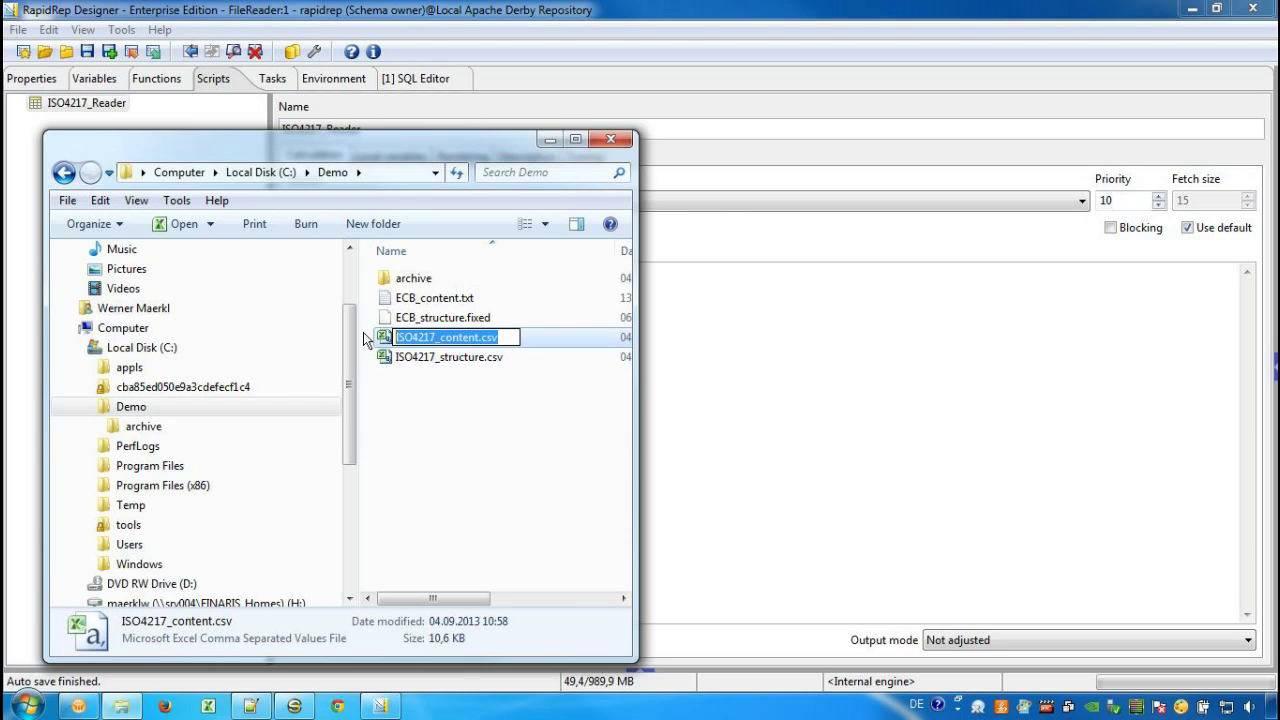
Paste ISO4217_content.csv into the script path and run ISO4217_Reader, returning 280 currency rows
{"action": "left_click", "coordinate": [381, 706]}
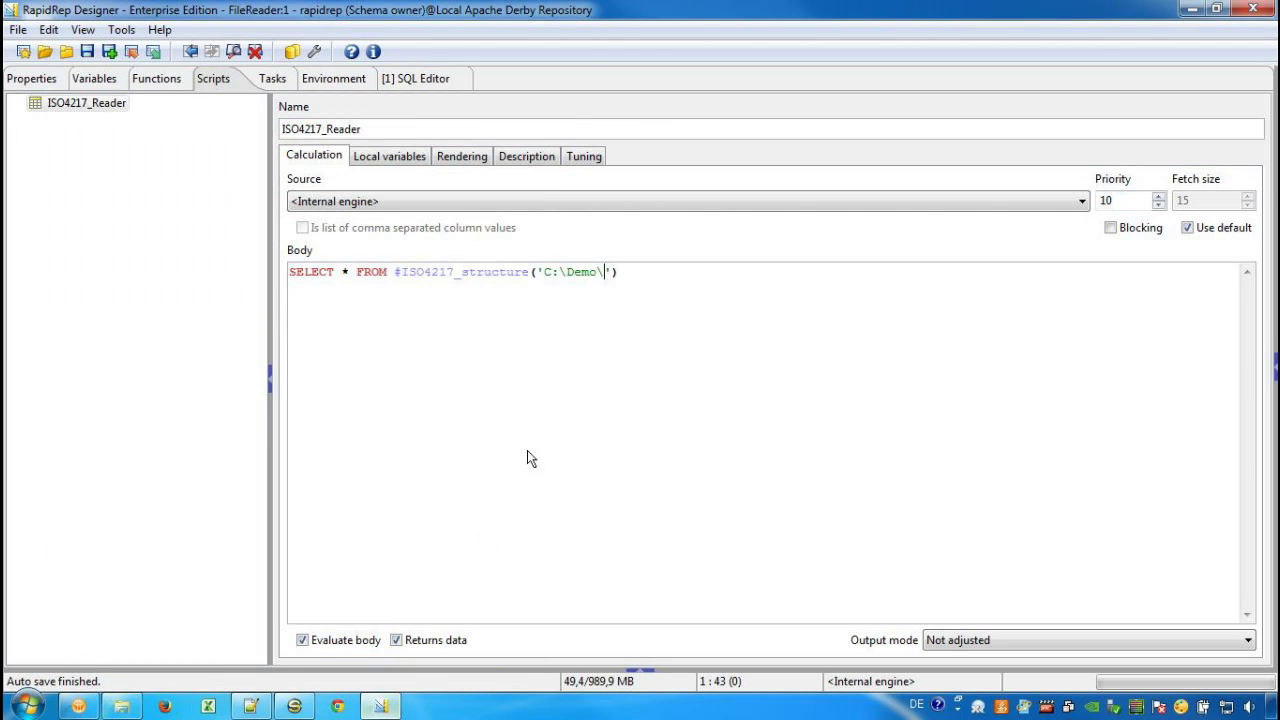
{"action": "key", "text": "ctrl+v"}
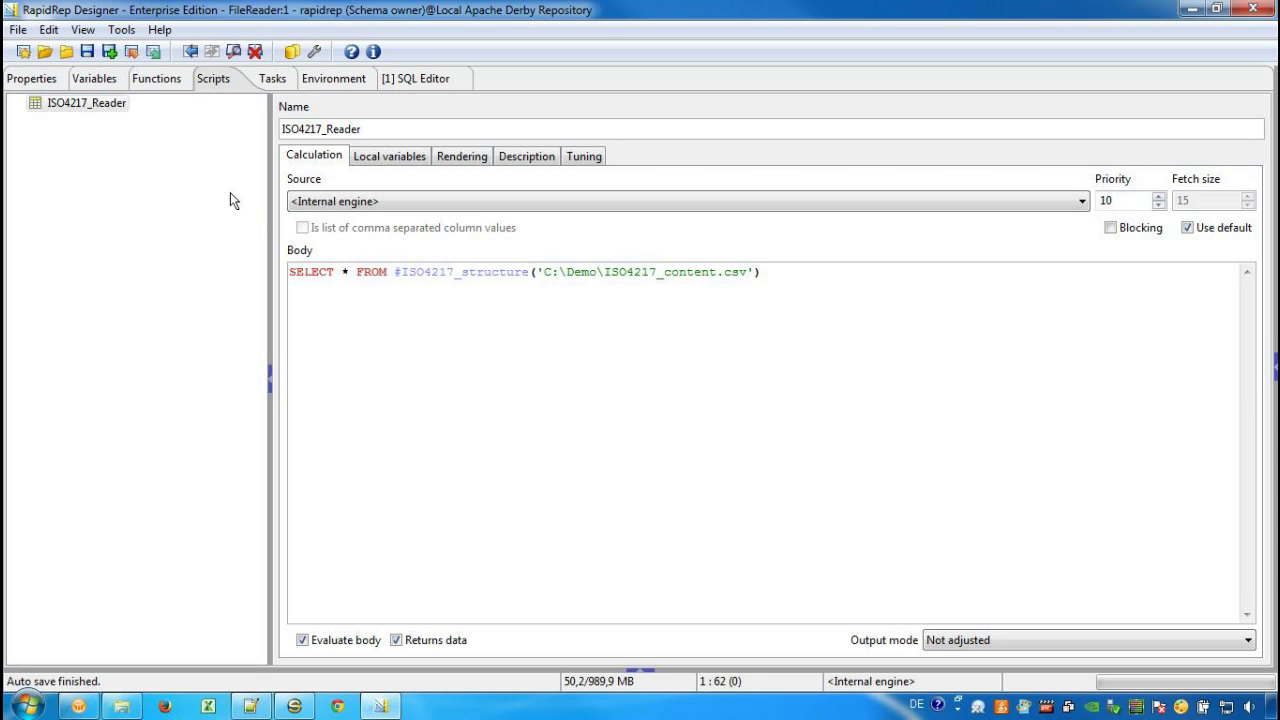
{"action": "left_click", "coordinate": [75, 104]}
{"action": "right_click", "coordinate": [75, 108]}
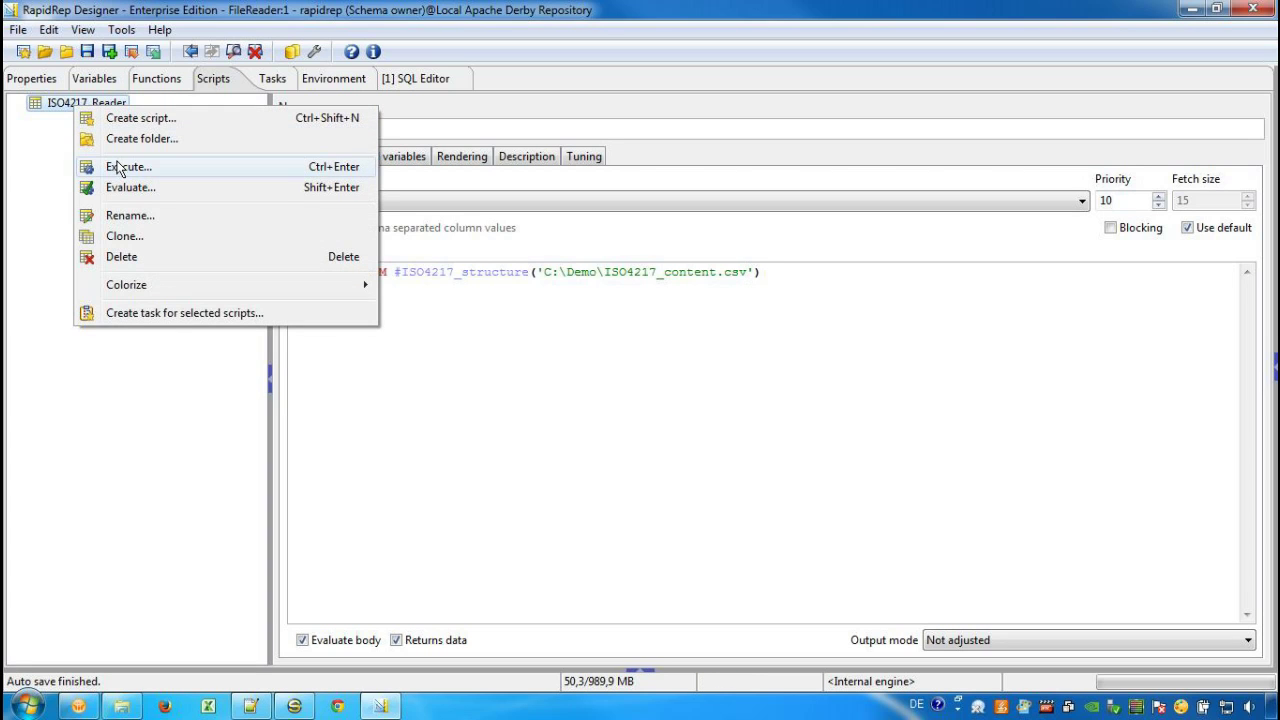
{"action": "left_click", "coordinate": [128, 166]}
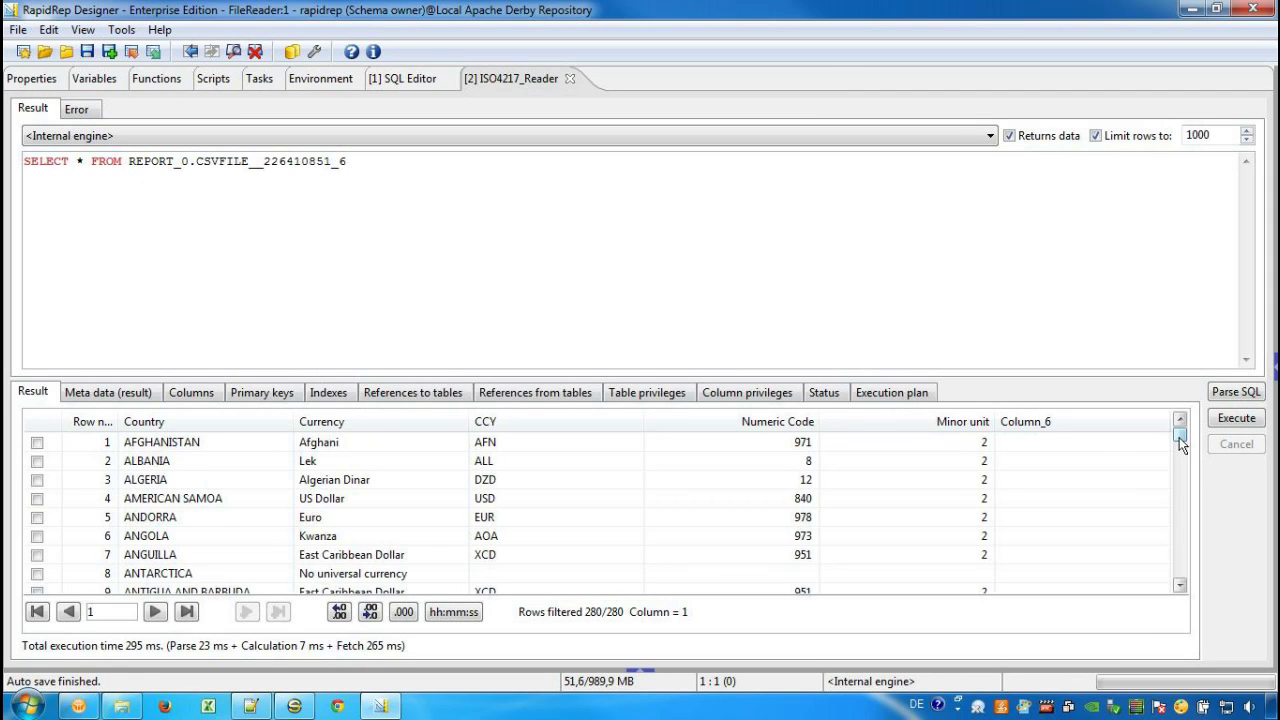
{"action": "left_click_drag", "start_coordinate": [1179, 437], "coordinate": [1203, 600]}
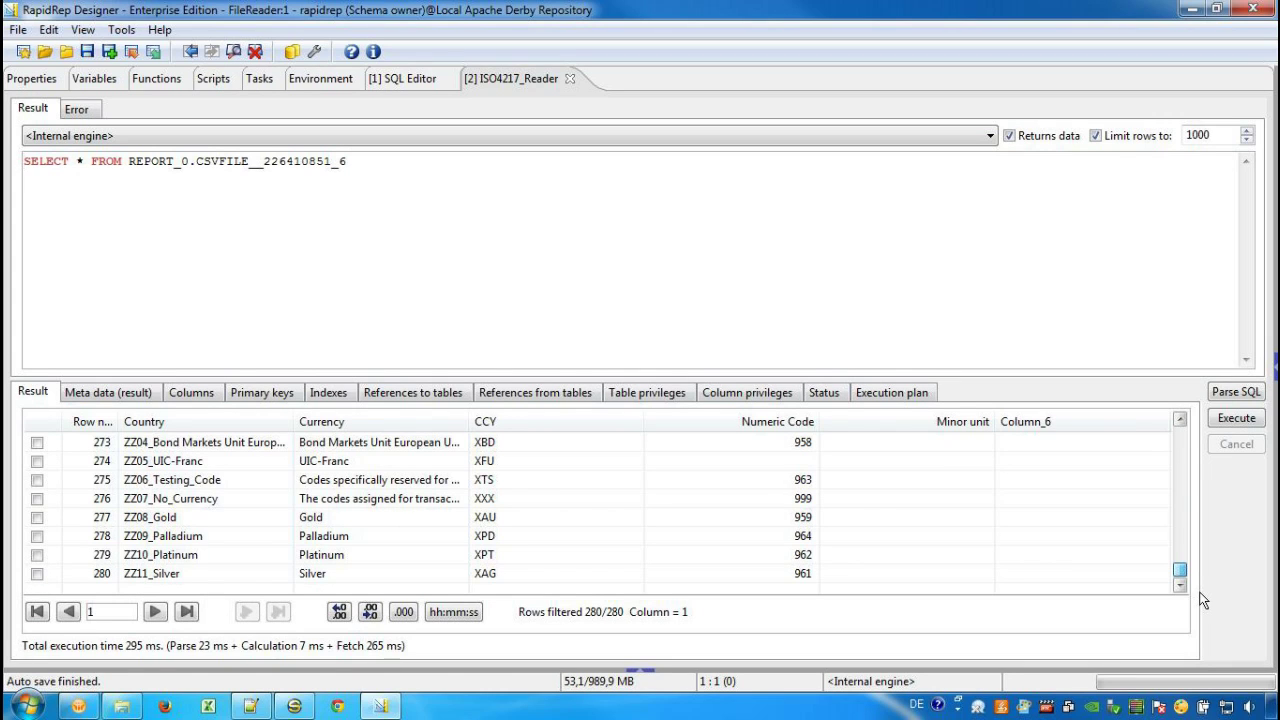
{"action": "left_click_drag", "start_coordinate": [1181, 568], "coordinate": [1088, 378]}
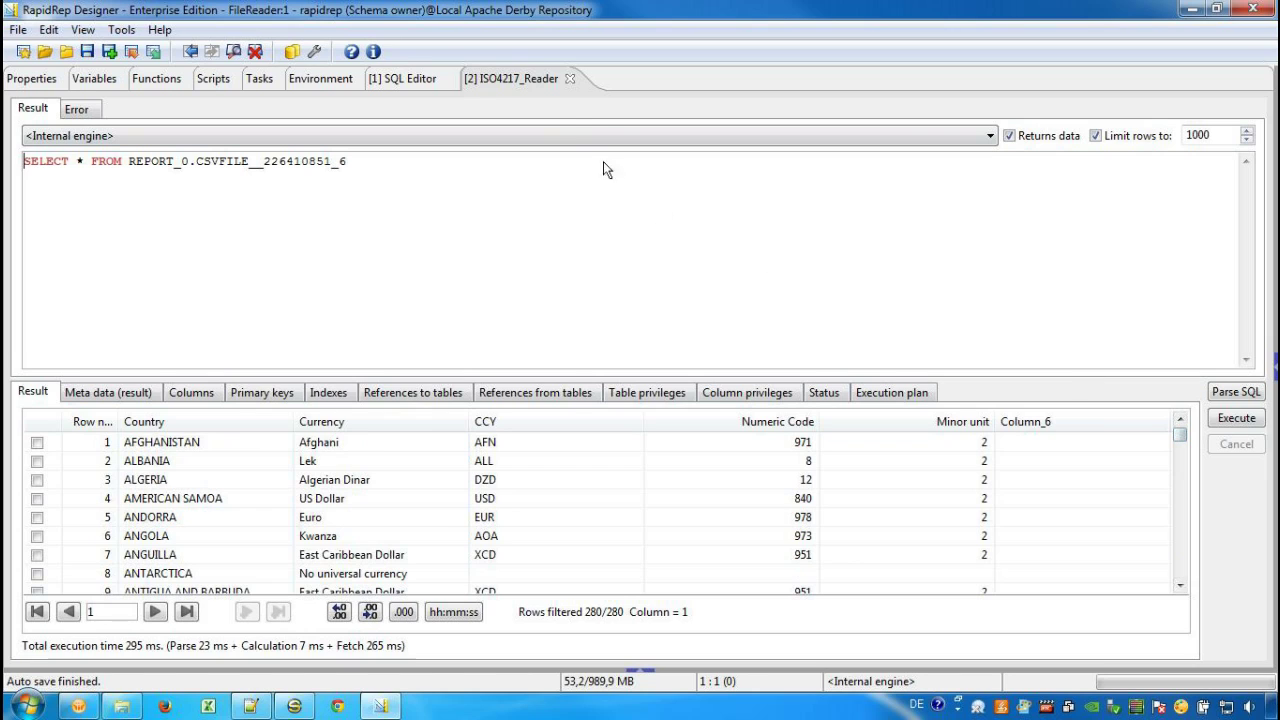
Add the condition WHERE CCY = 'EUR' on a new line of the ISO4217_Reader query
{"action": "left_click", "coordinate": [567, 79]}
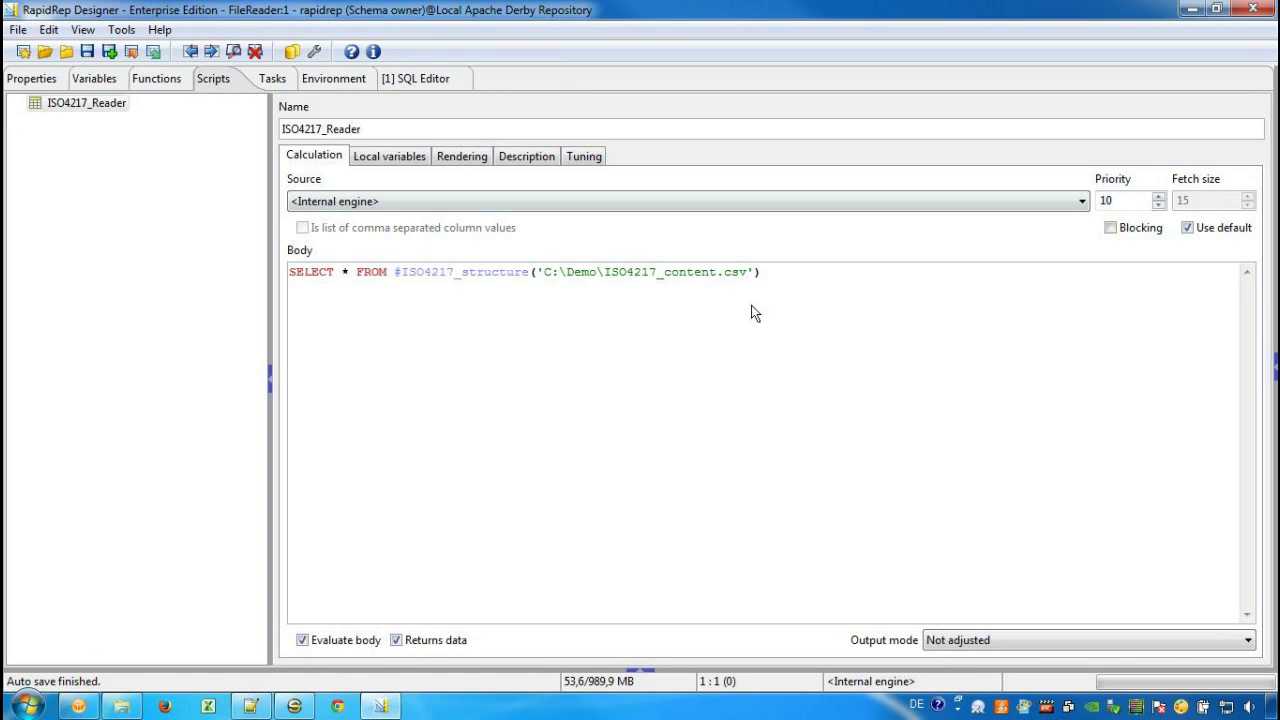
{"action": "left_click", "coordinate": [819, 276]}
{"action": "key", "text": "Return"}
{"action": "type", "text": "WHERE CCY = "}
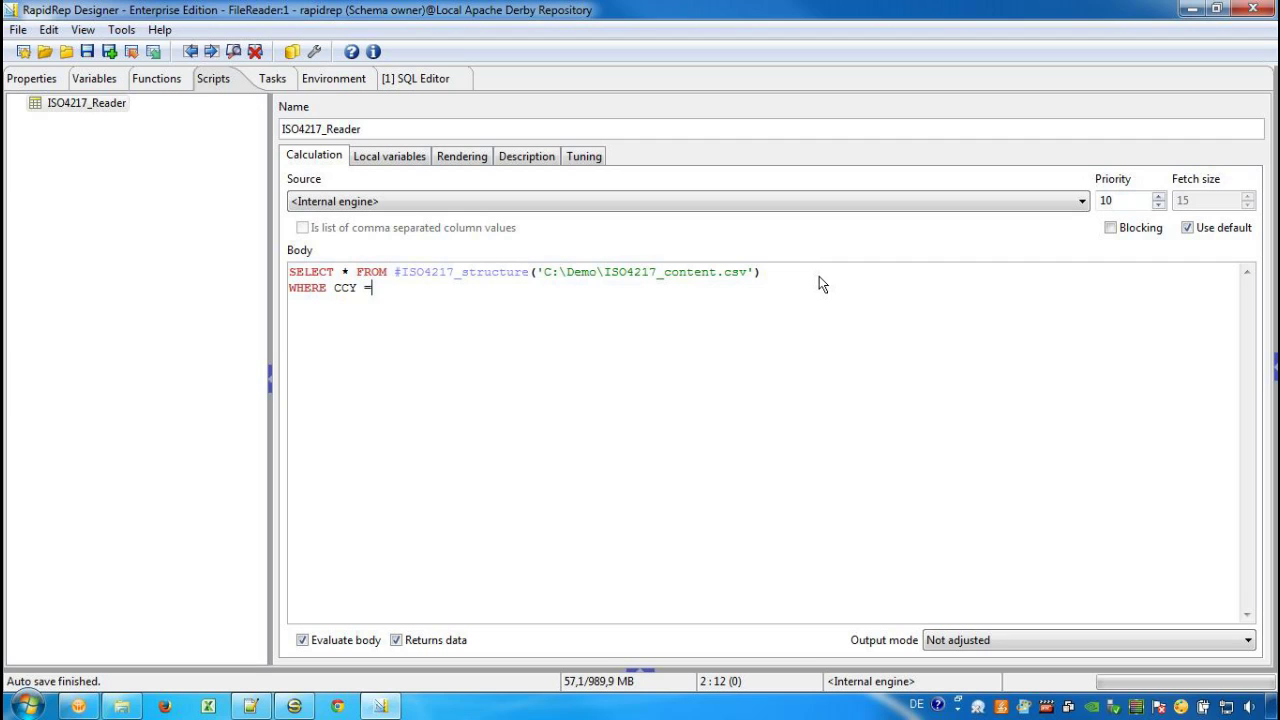
{"action": "type", "text": "'EUR'"}
Run the EUR-filtered script, check the result's column metadata, and close the result view
{"action": "double_click", "coordinate": [96, 104]}
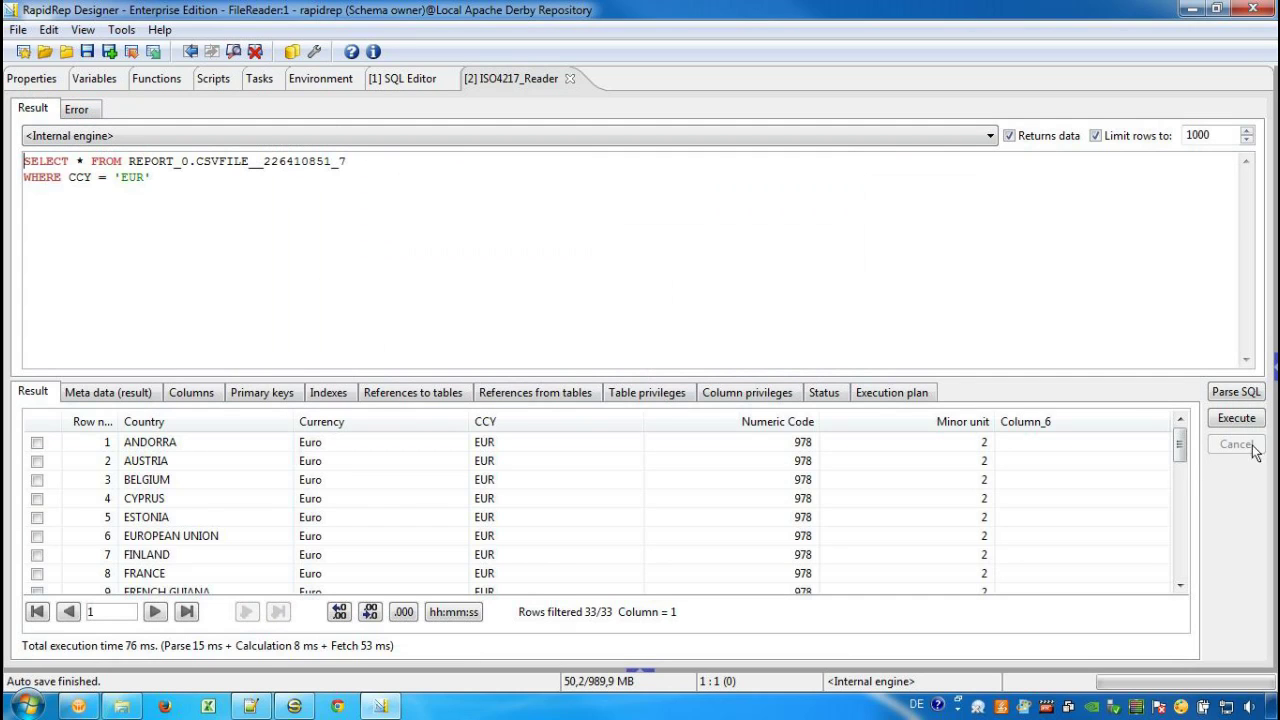
{"action": "left_click_drag", "start_coordinate": [1178, 447], "coordinate": [1181, 591]}
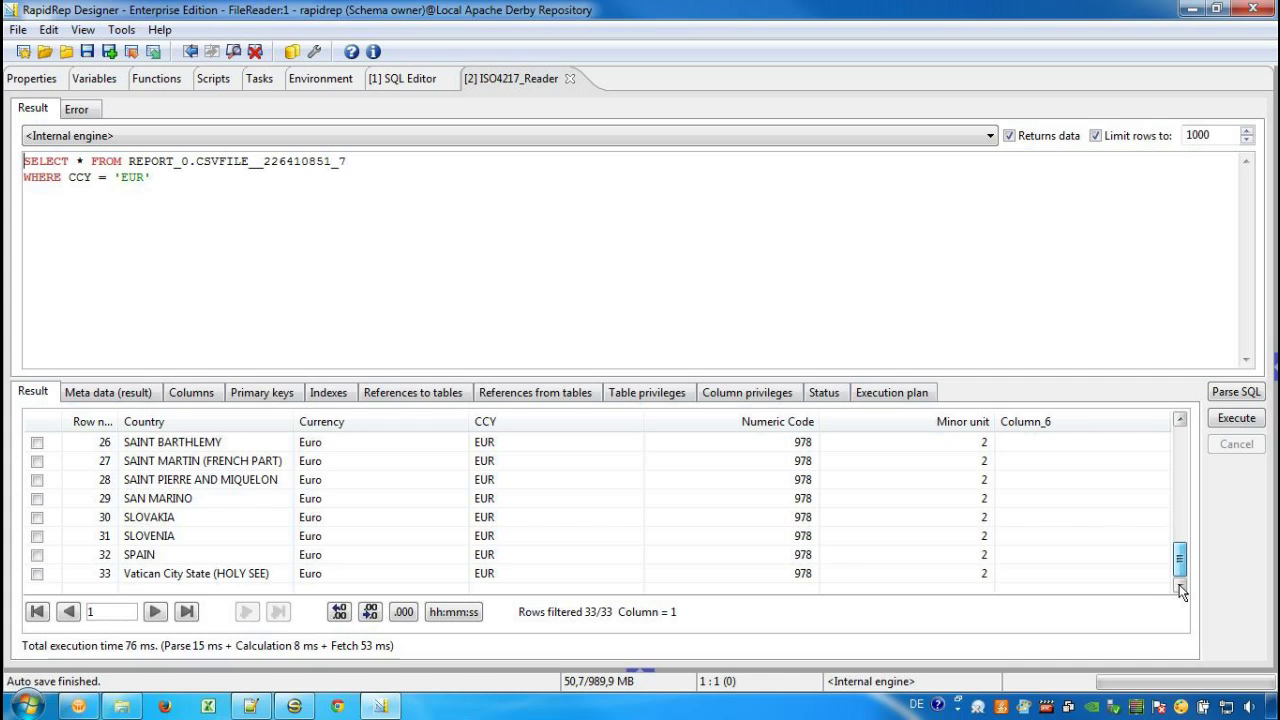
{"action": "left_click_drag", "start_coordinate": [1180, 560], "coordinate": [1176, 440]}
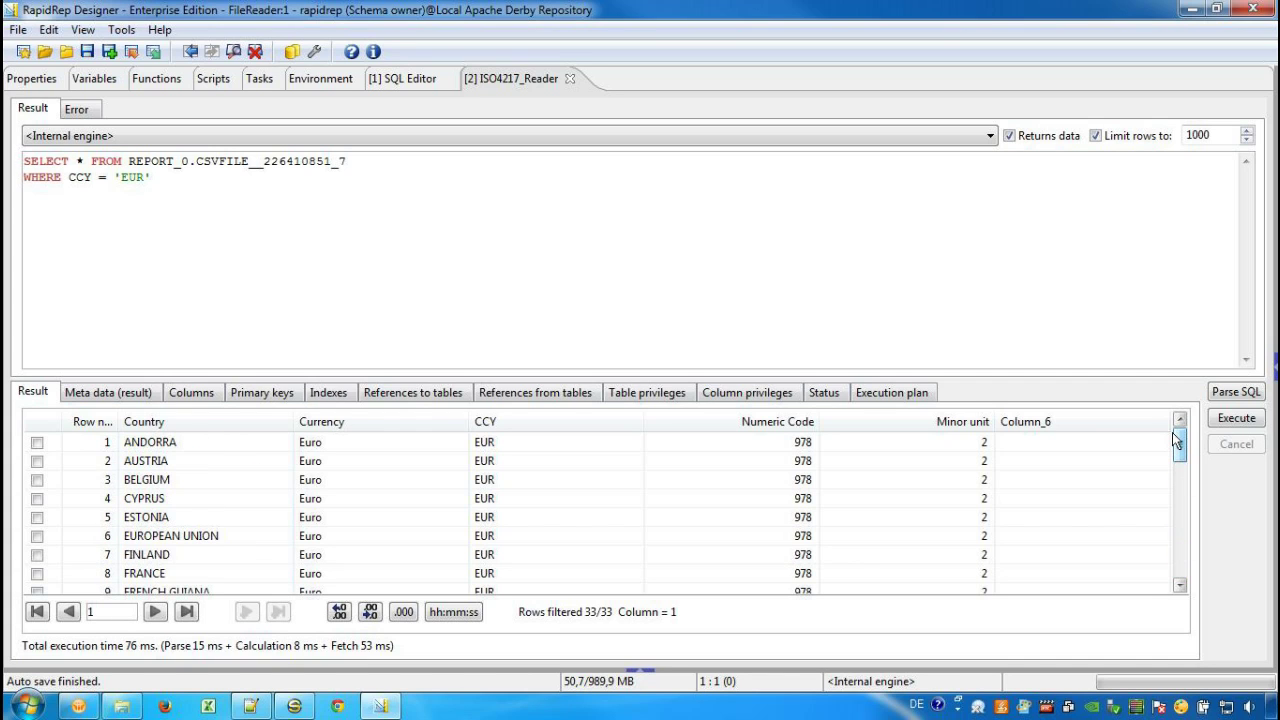
{"action": "left_click", "coordinate": [99, 395]}
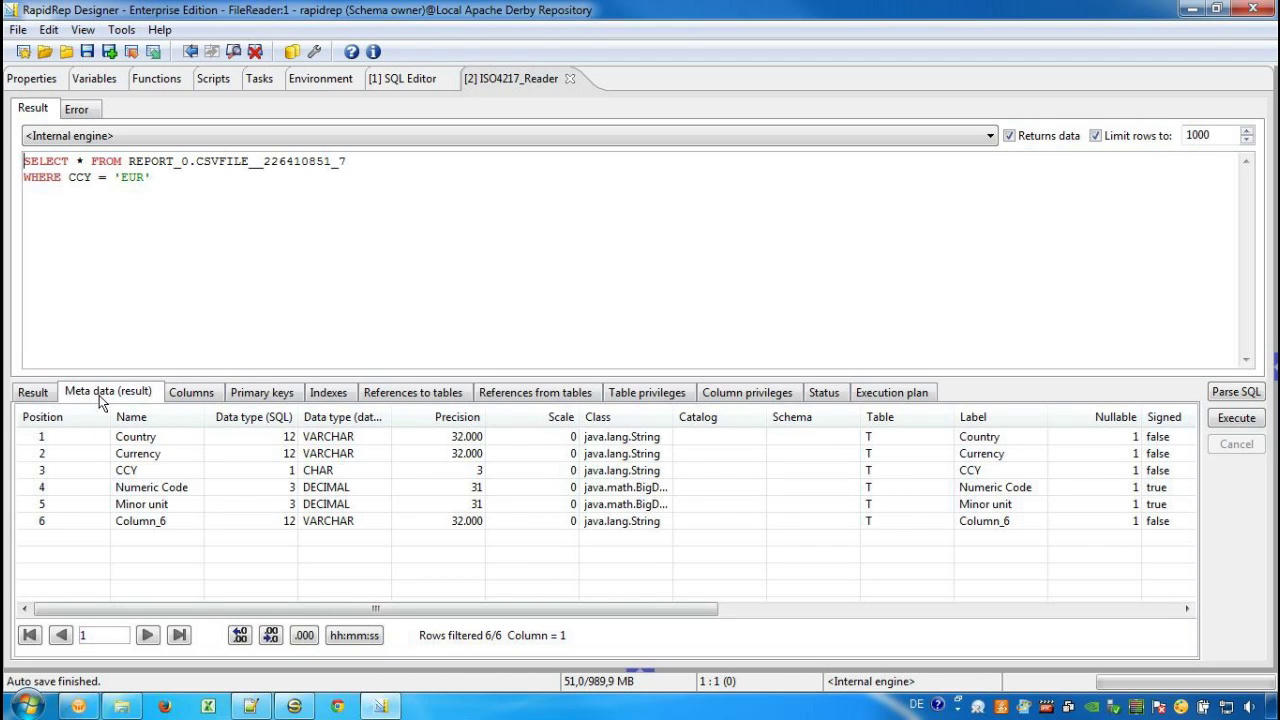
{"action": "left_click", "coordinate": [570, 78]}
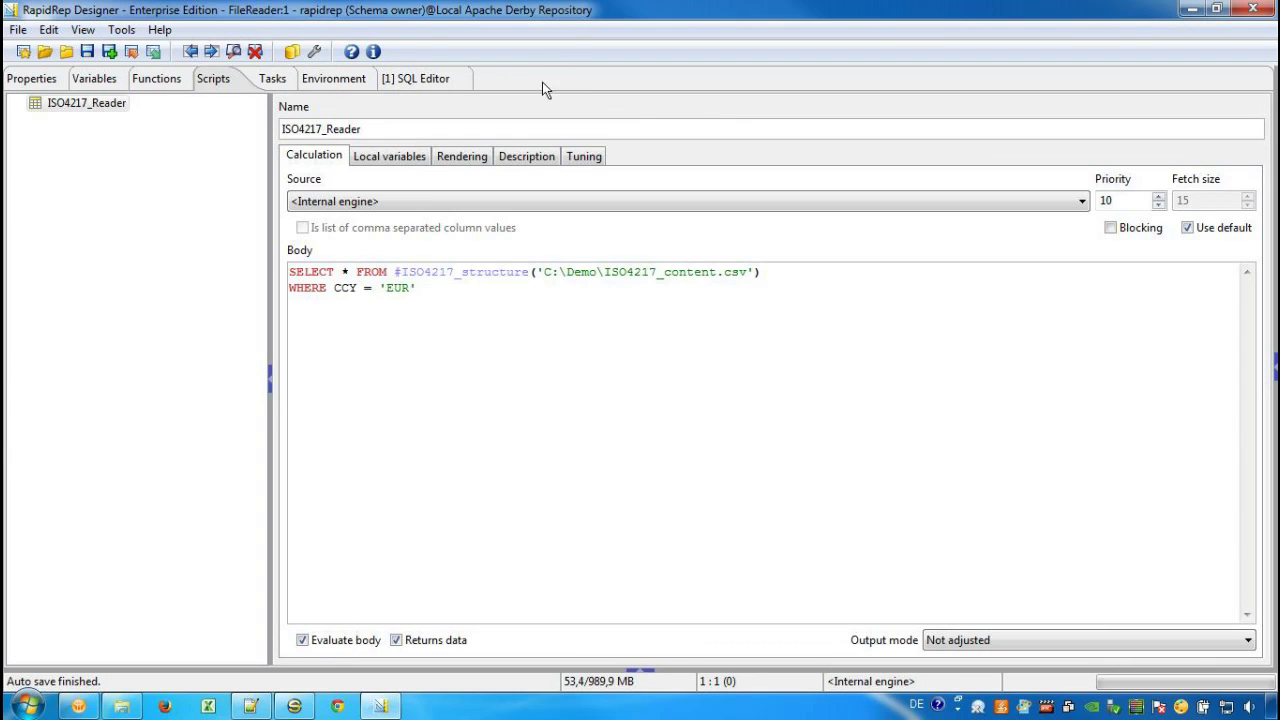
From the Environment tab's File structures list, start creating a new file structure
{"action": "left_click", "coordinate": [330, 88]}
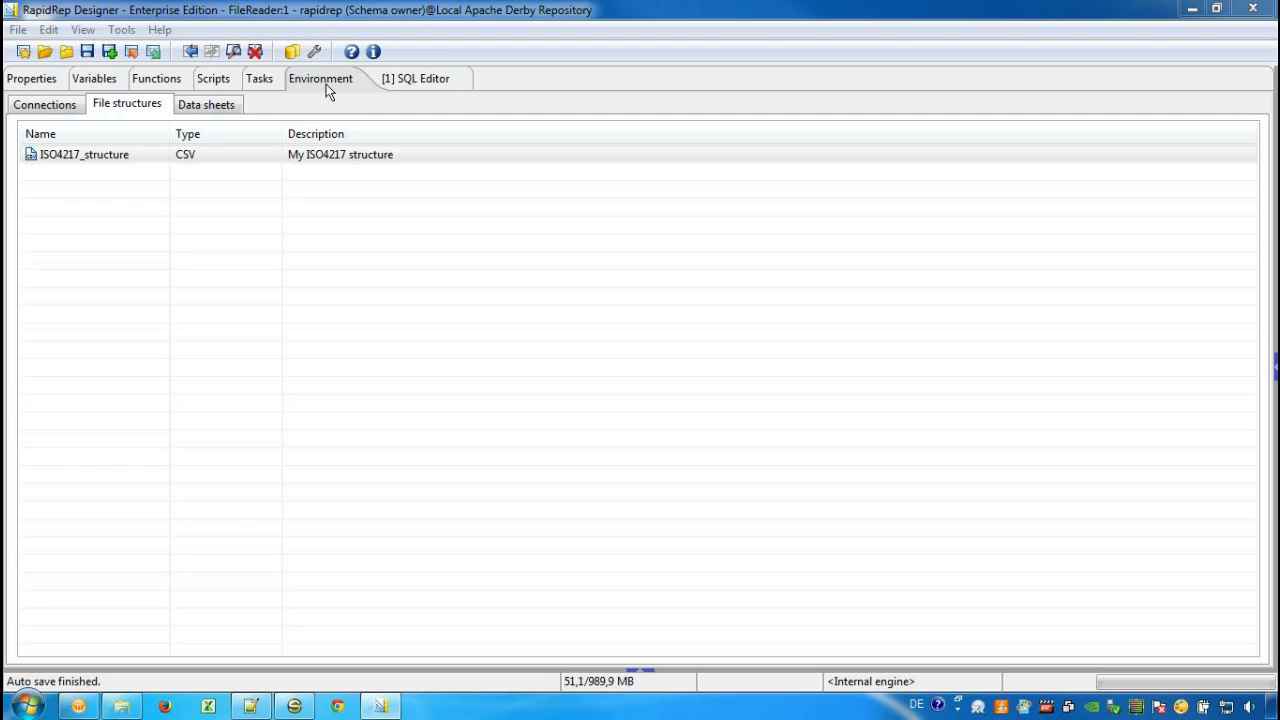
{"action": "right_click", "coordinate": [140, 193]}
{"action": "left_click", "coordinate": [195, 208]}
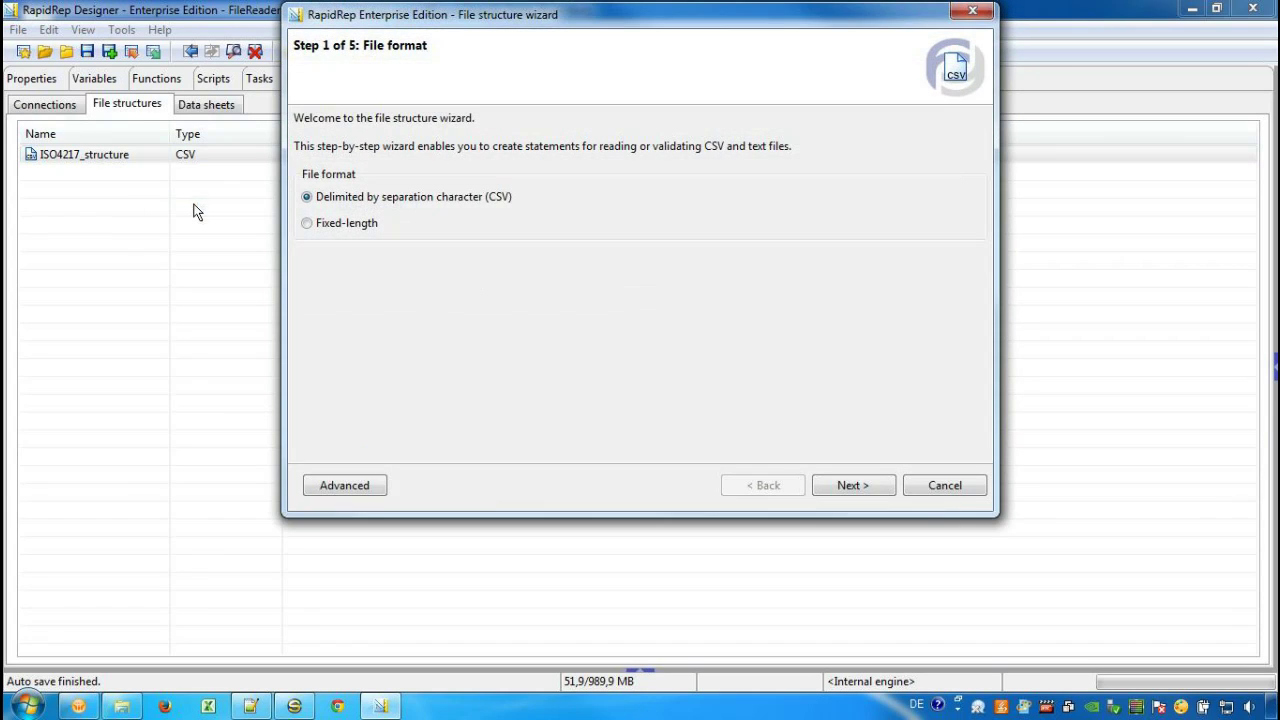
Choose Fixed-length format and select C:\Demo\ECB_structure.fixed as the data source
{"action": "left_click", "coordinate": [308, 223]}
{"action": "left_click", "coordinate": [848, 486]}
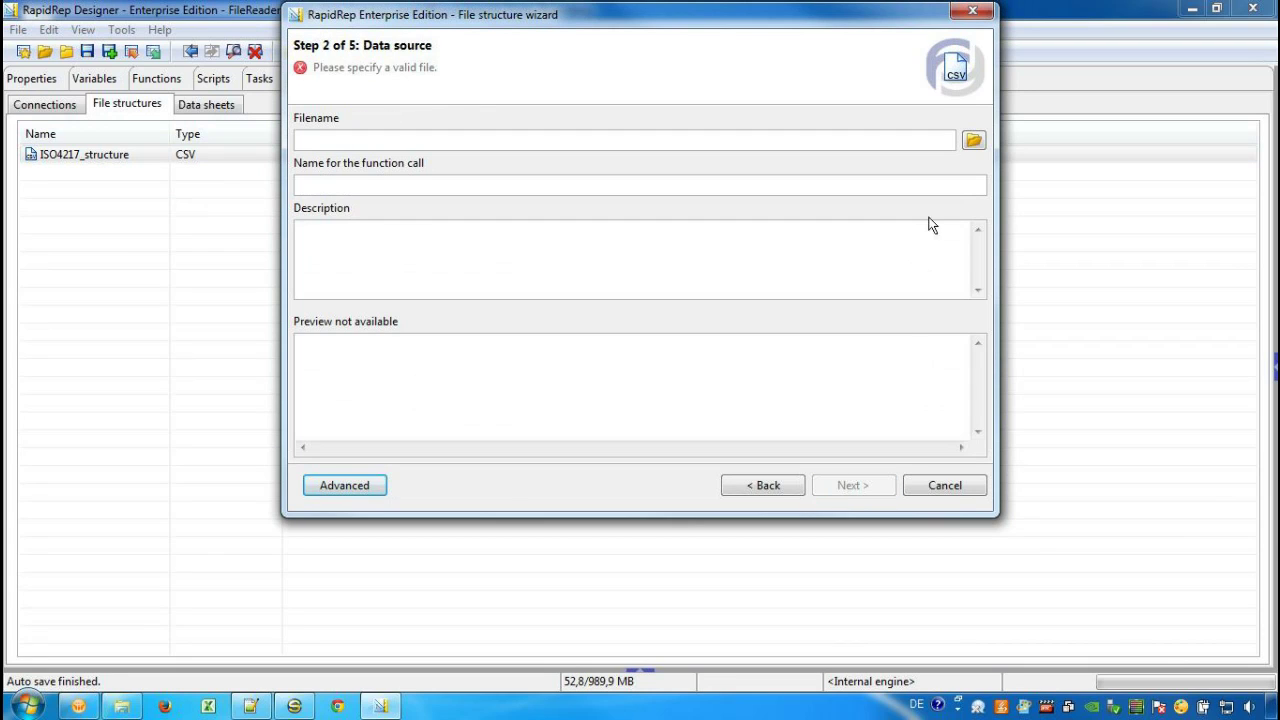
{"action": "left_click", "coordinate": [973, 142]}
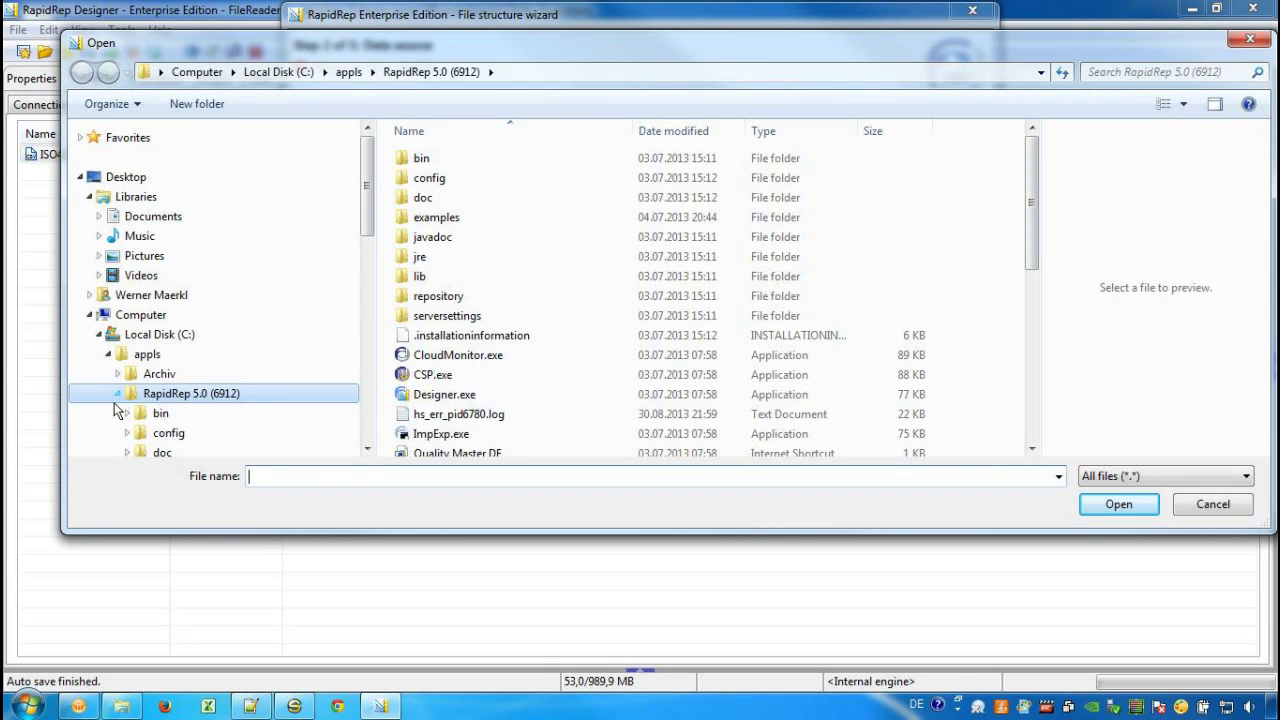
{"action": "left_click", "coordinate": [117, 393]}
{"action": "left_click", "coordinate": [108, 354]}
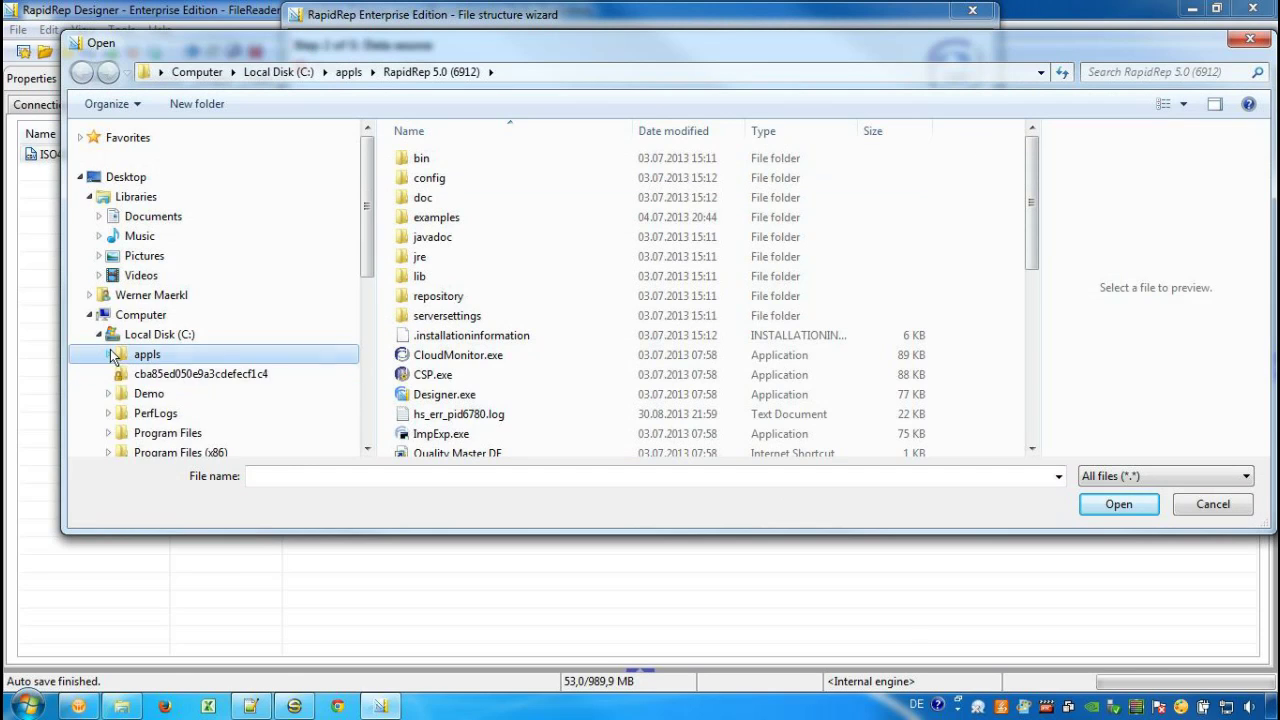
{"action": "left_click", "coordinate": [110, 394]}
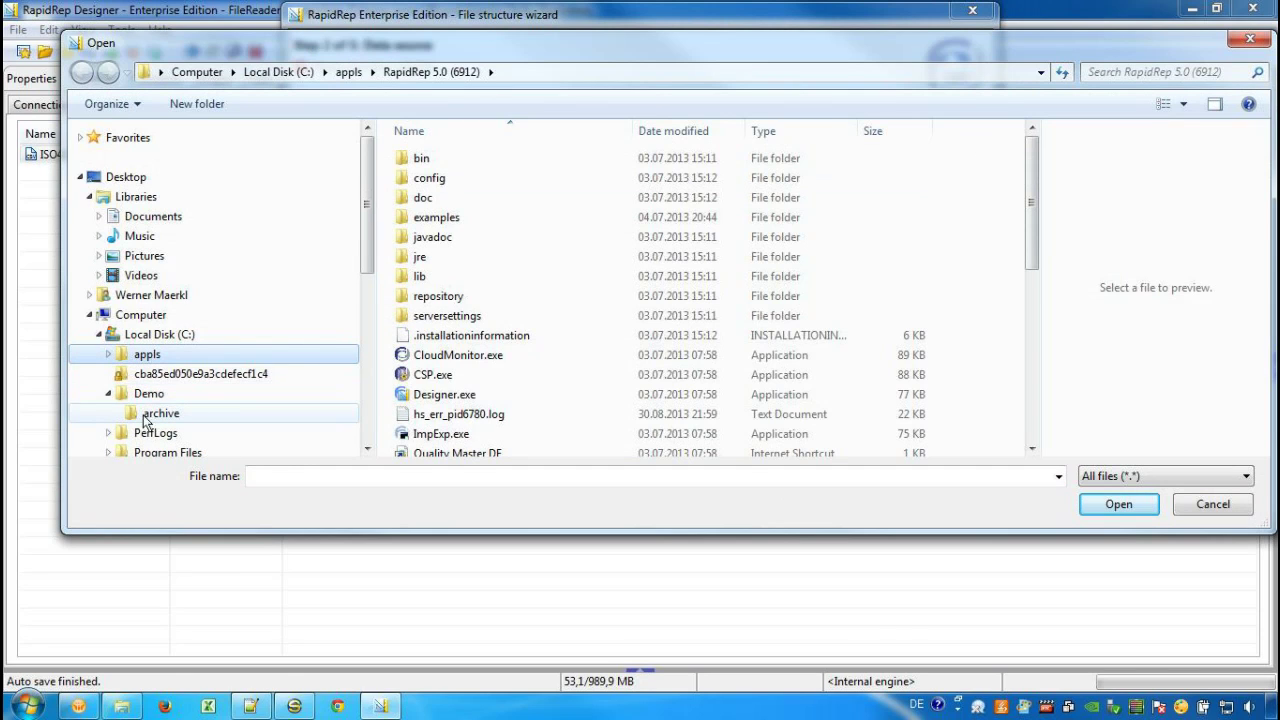
{"action": "left_click", "coordinate": [149, 395]}
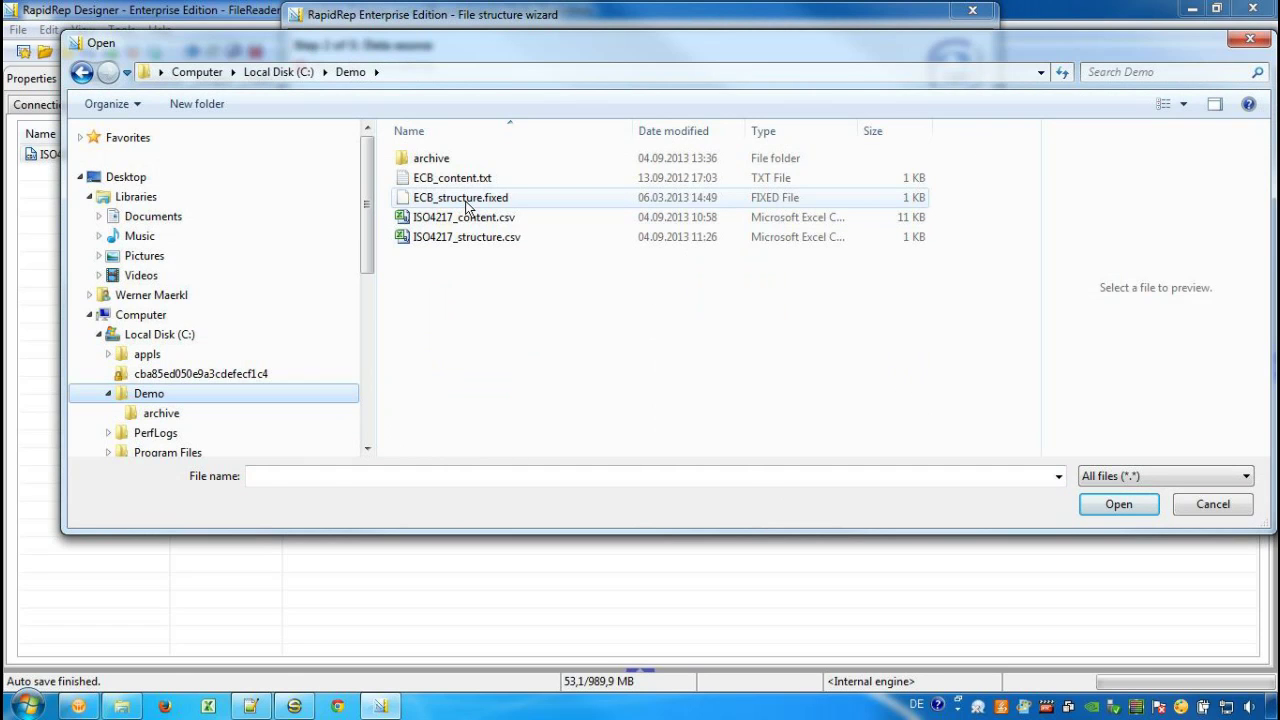
{"action": "left_click", "coordinate": [467, 200]}
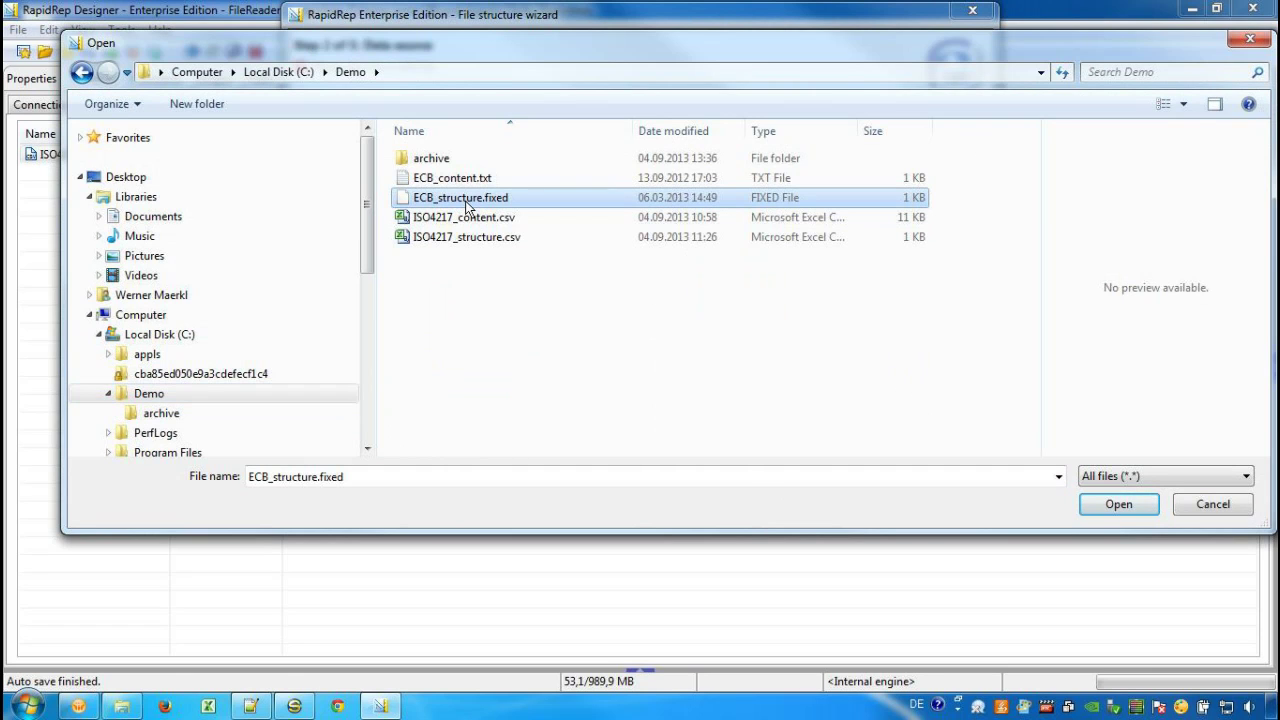
{"action": "left_click", "coordinate": [1129, 509]}
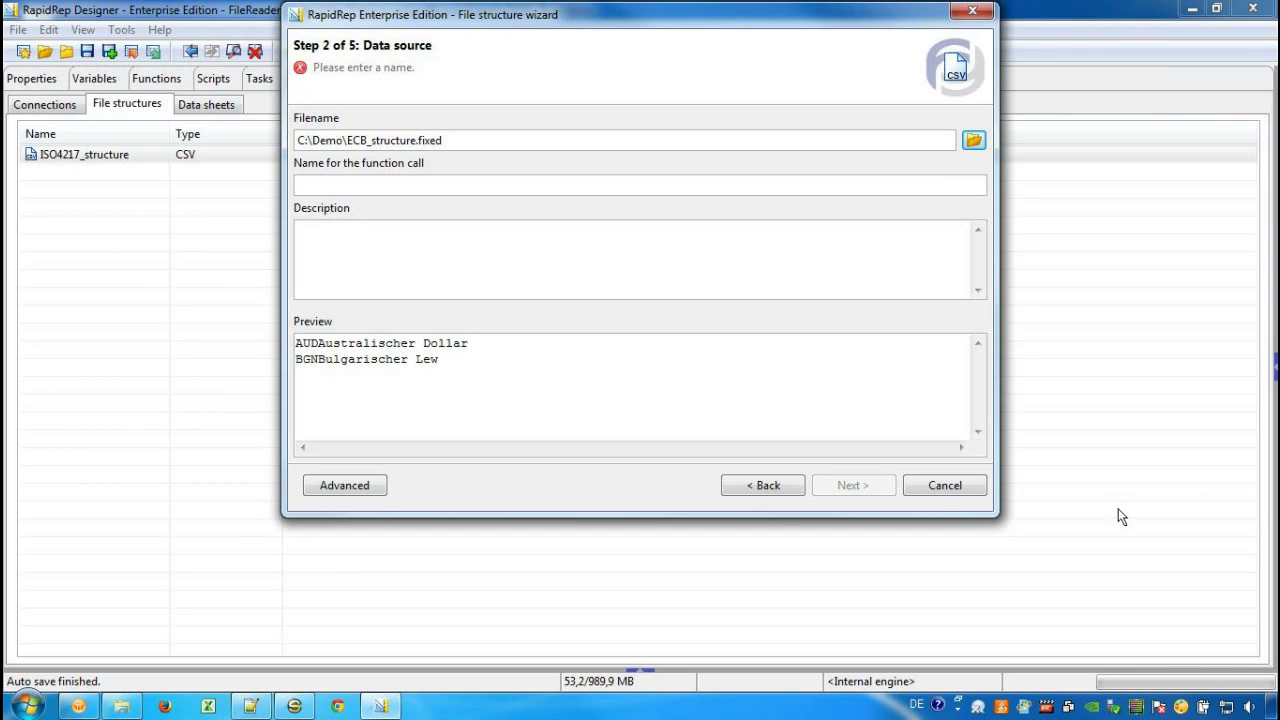
Name the function ECBStructure with the description 'ECB Structure for Currencies'
{"action": "left_click", "coordinate": [507, 186]}
{"action": "type", "text": "ECBStructure"}
{"action": "left_click", "coordinate": [485, 266]}
{"action": "type", "text": "ECB Structure for Currencies"}
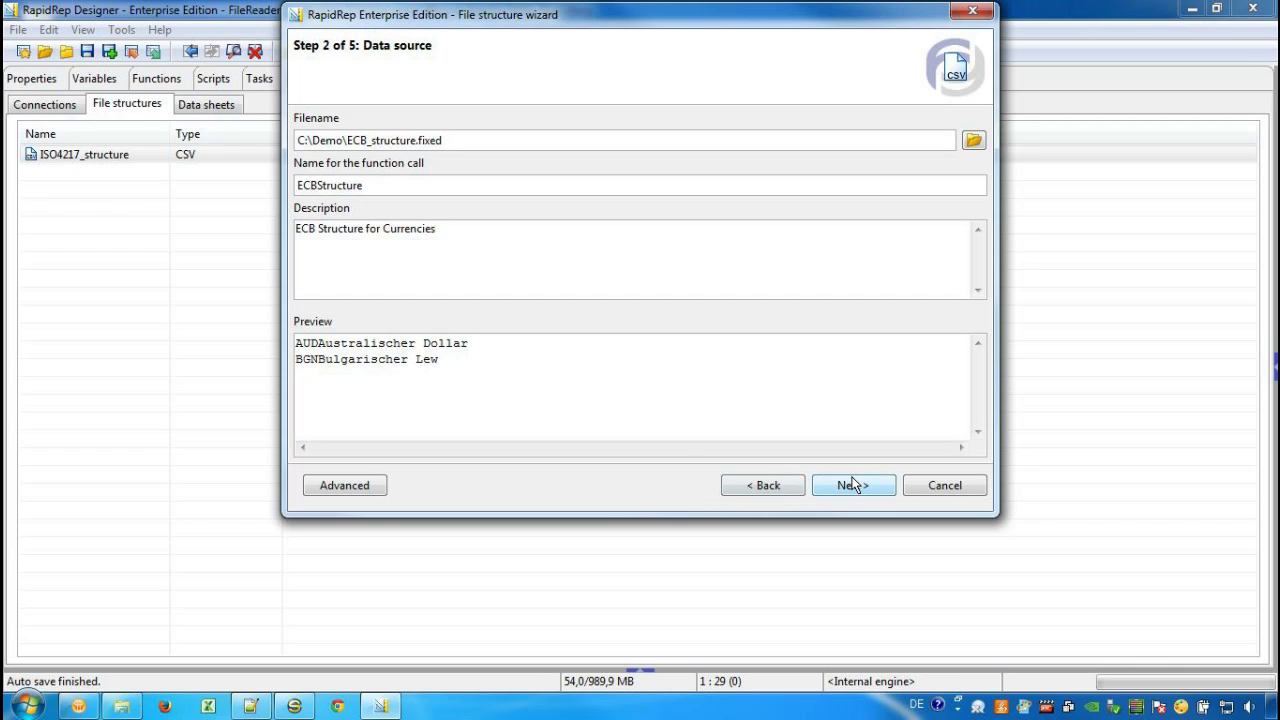
Leave one column break right after AUD, giving Column_1 Char(3) and Column_2 Char(20)
{"action": "left_click", "coordinate": [851, 484]}
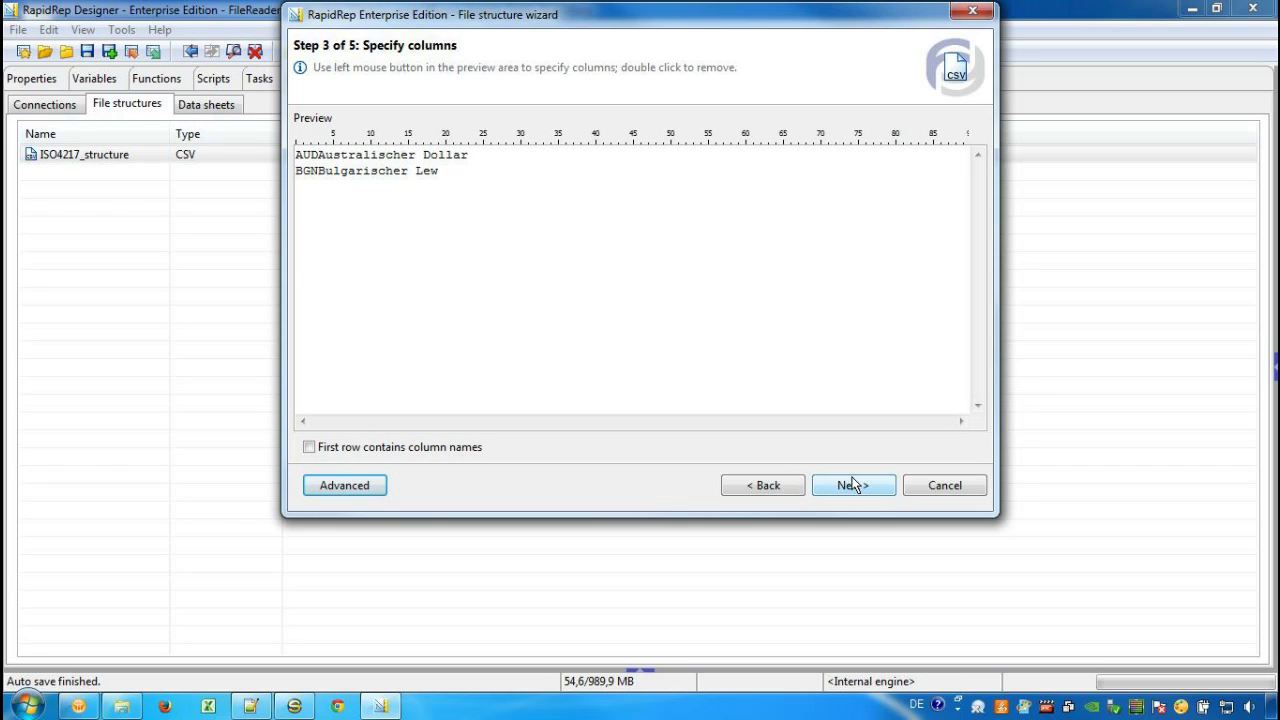
{"action": "left_click", "coordinate": [320, 160]}
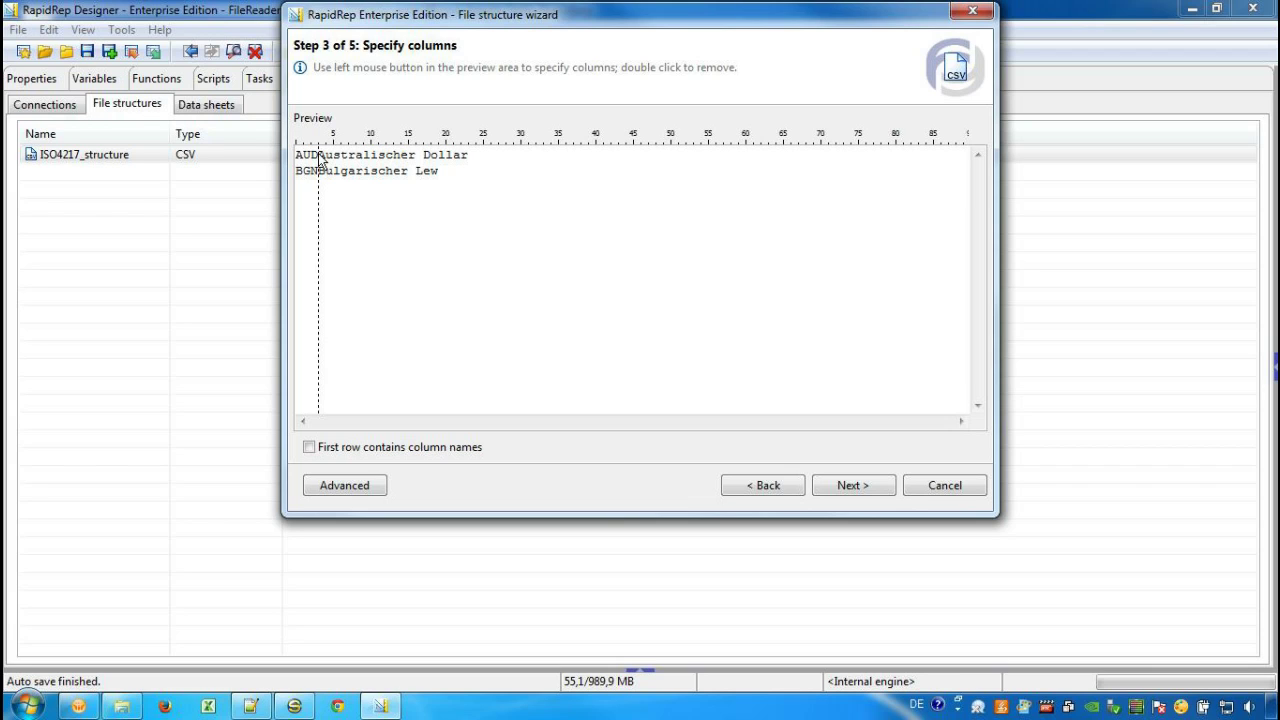
{"action": "mouse_move", "coordinate": [320, 160]}
{"action": "left_mouse_down"}
{"action": "mouse_move", "coordinate": [403, 166]}
{"action": "mouse_move", "coordinate": [308, 172]}
{"action": "left_mouse_up"}
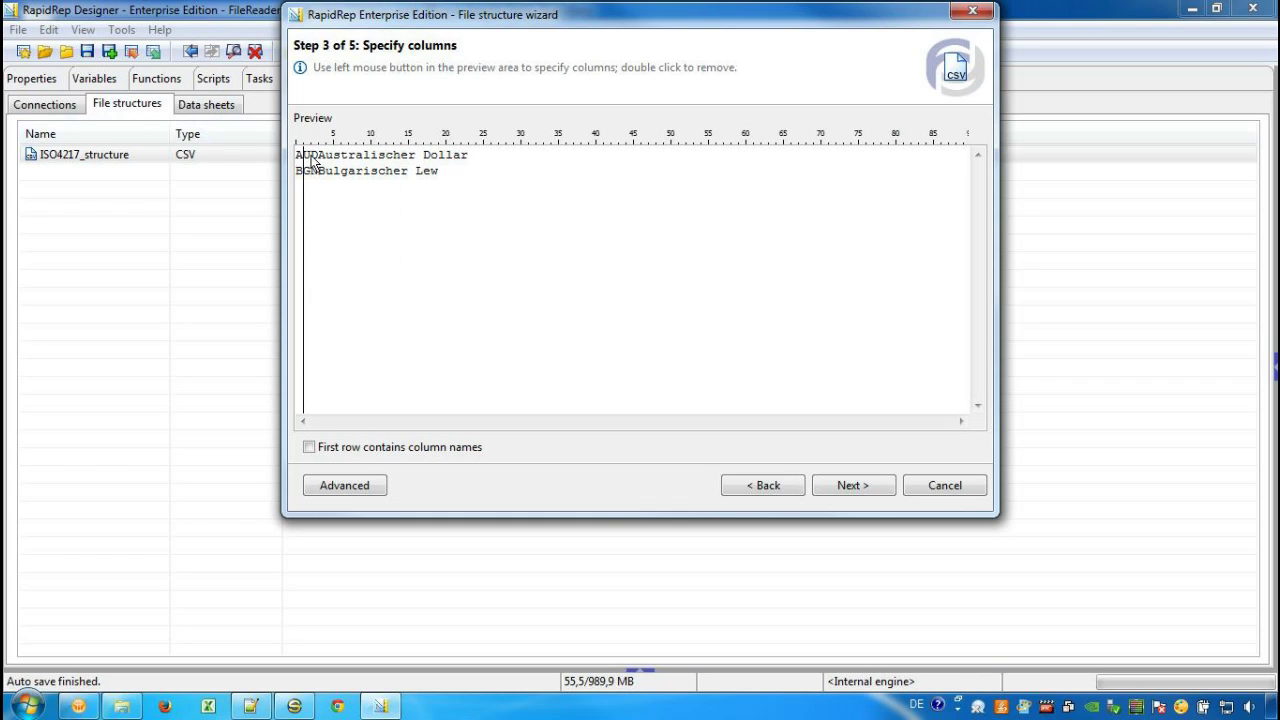
{"action": "left_click", "coordinate": [311, 163]}
{"action": "left_click", "coordinate": [318, 162]}
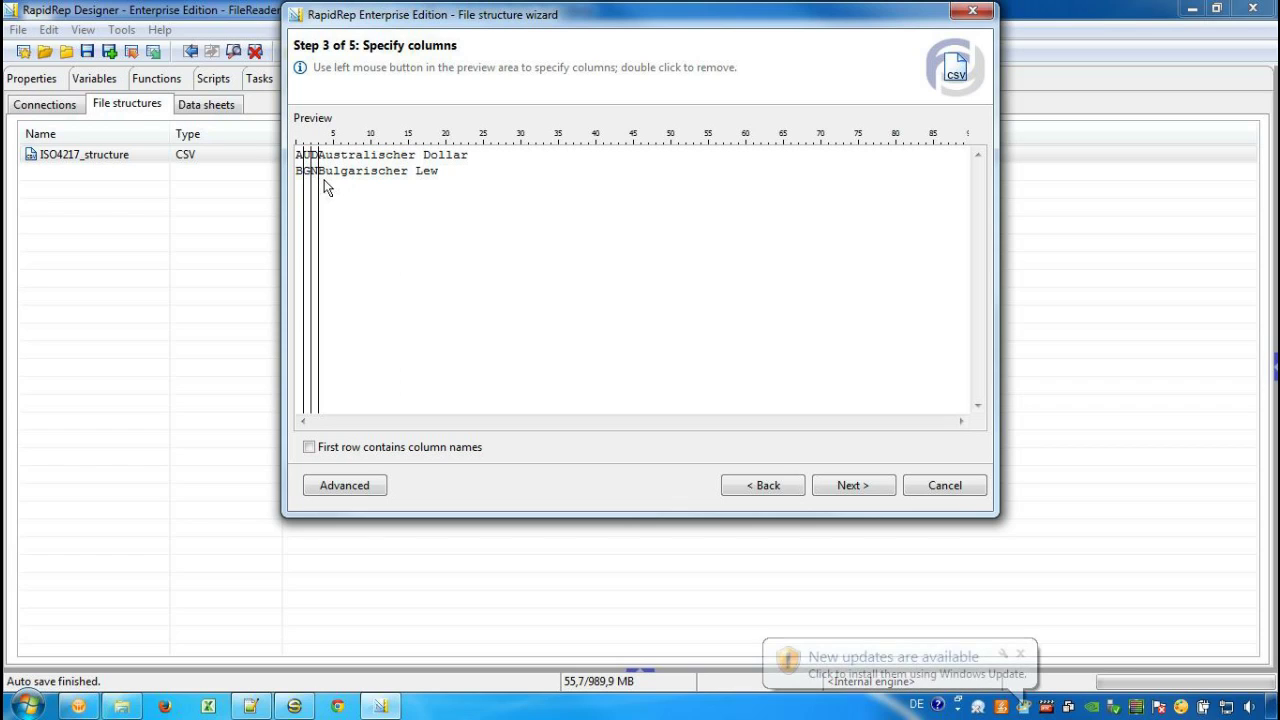
{"action": "double_click", "coordinate": [319, 184]}
{"action": "double_click", "coordinate": [309, 190]}
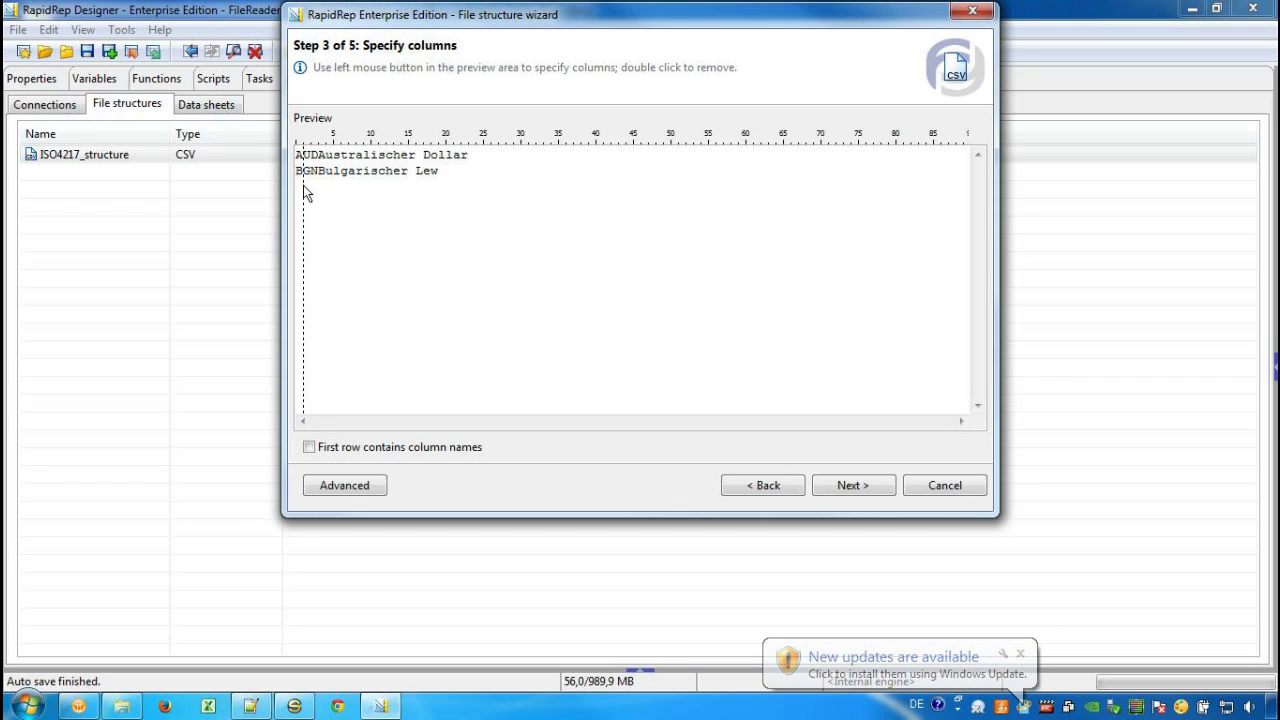
{"action": "left_click_drag", "start_coordinate": [303, 193], "coordinate": [320, 193]}
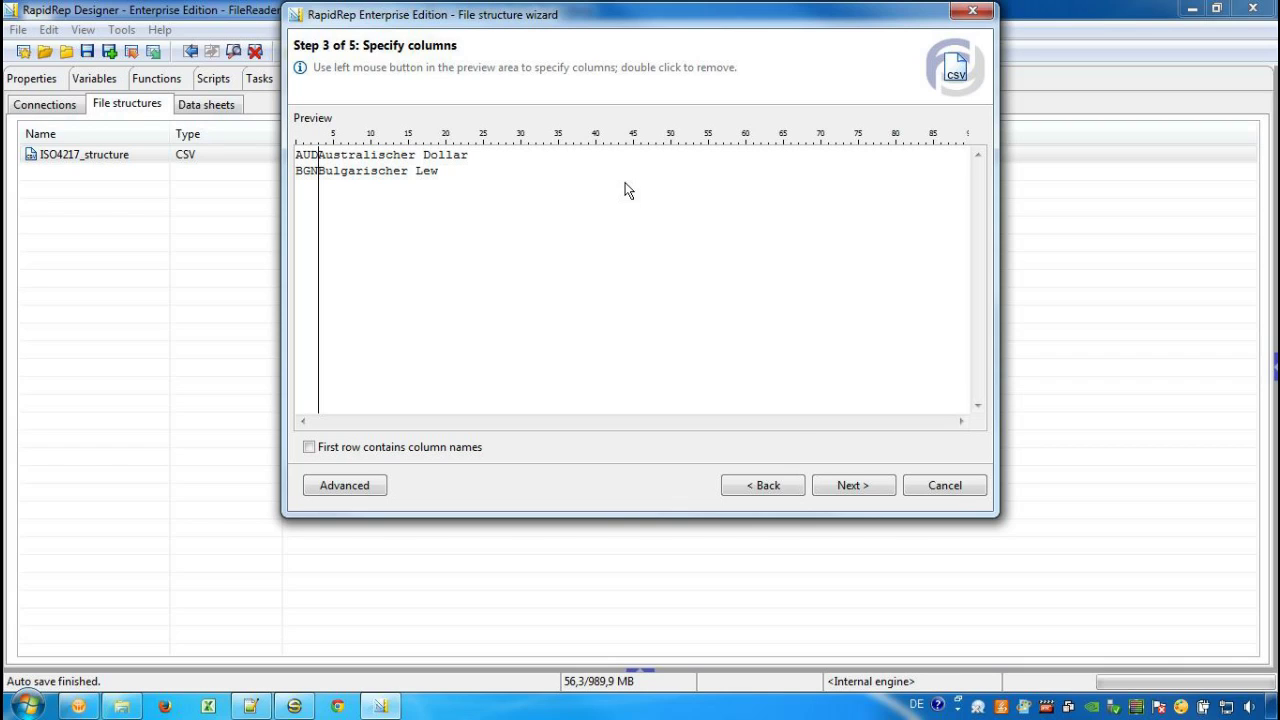
{"action": "left_click", "coordinate": [852, 487]}
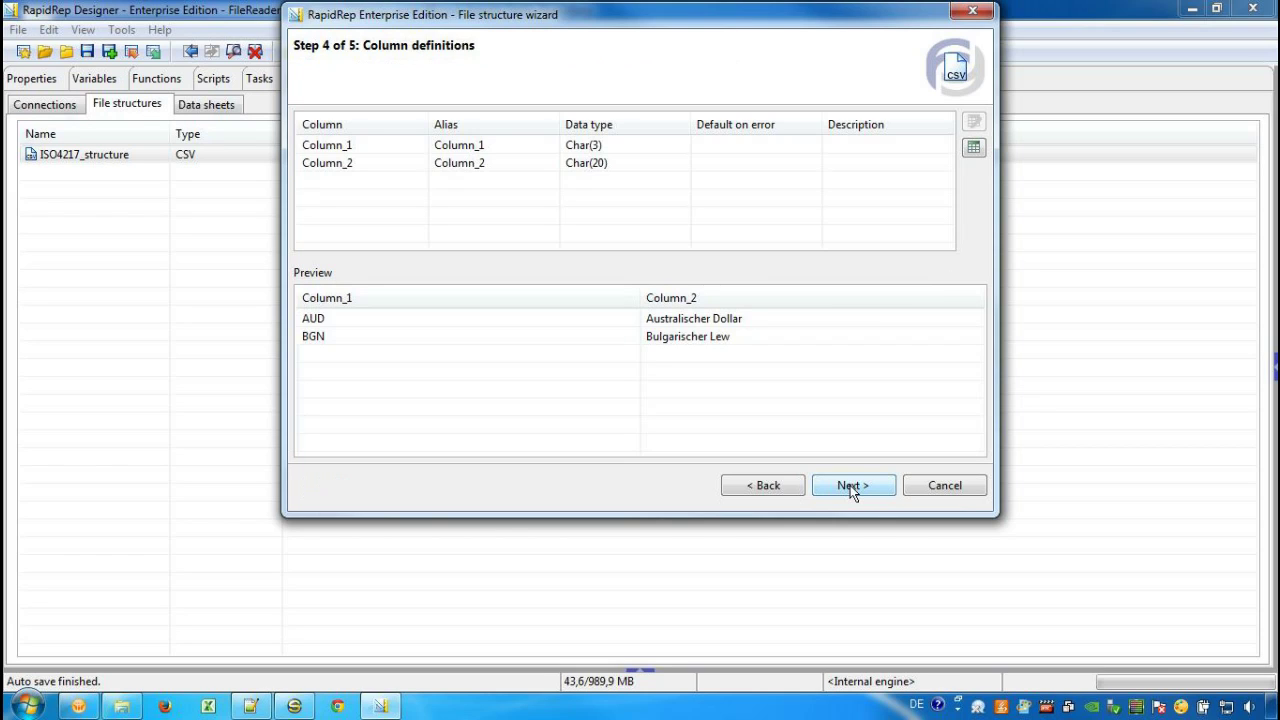
Define Column_1 as CCY, described 'Currency Code', with XXX as the default on error
{"action": "left_click", "coordinate": [509, 148]}
{"action": "left_click", "coordinate": [974, 122]}
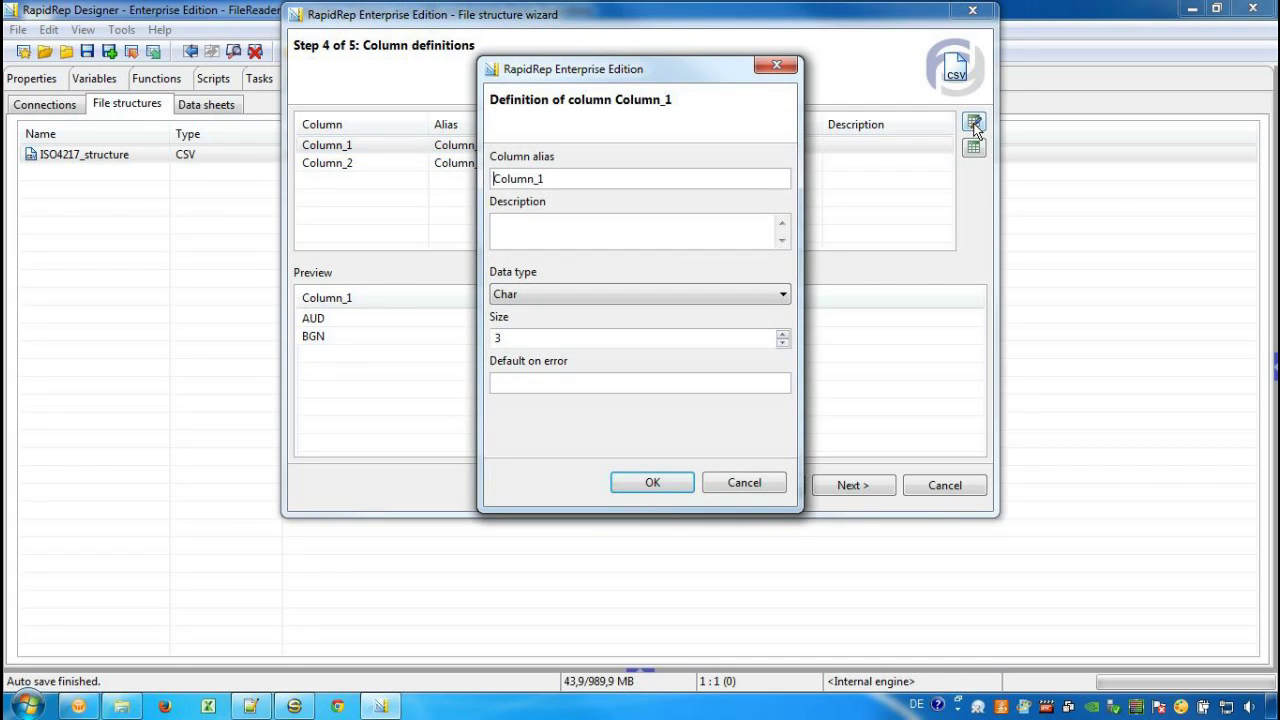
{"action": "key", "text": "Delete"}
{"action": "key", "text": "Delete"}
{"action": "key", "text": "Delete"}
{"action": "key", "text": "Delete"}
{"action": "key", "text": "Delete"}
{"action": "key", "text": "Delete"}
{"action": "key", "text": "Delete"}
{"action": "key", "text": "Delete"}
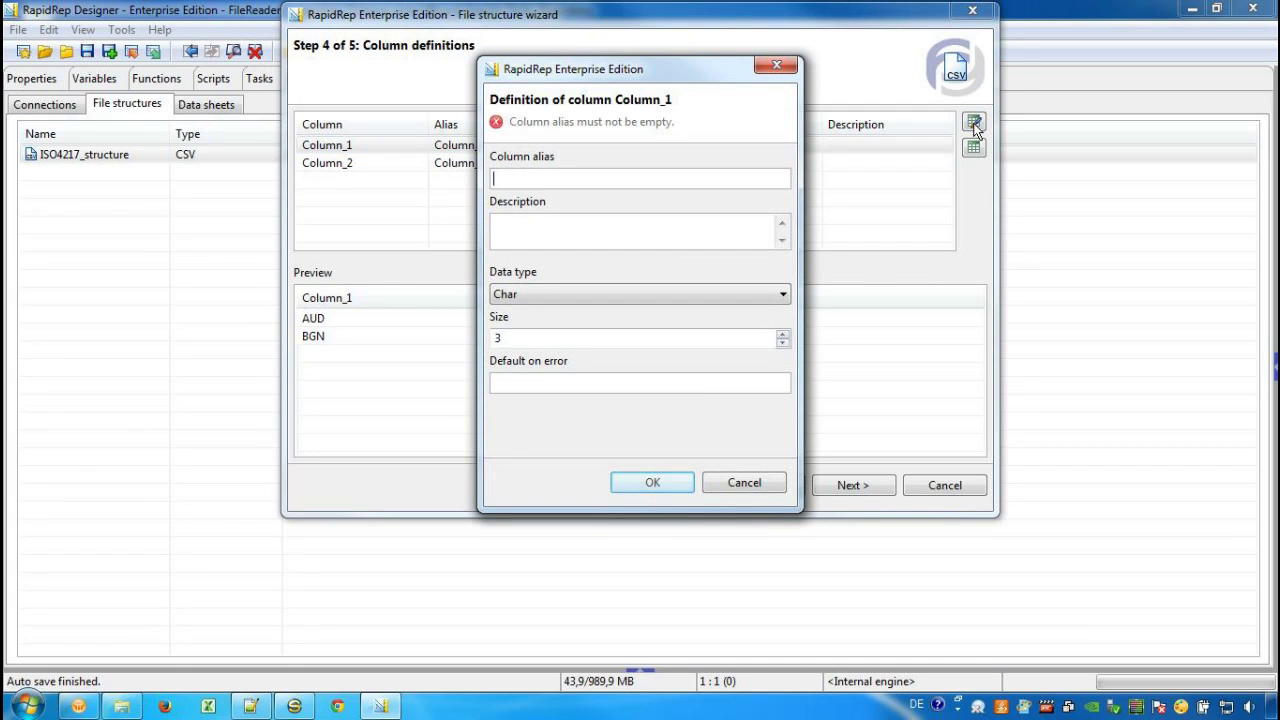
{"action": "type", "text": "CCY"}
{"action": "left_click", "coordinate": [687, 236]}
{"action": "type", "text": "Currency Code"}
{"action": "left_click", "coordinate": [637, 381]}
{"action": "type", "text": "XXX"}
{"action": "left_click", "coordinate": [651, 482]}
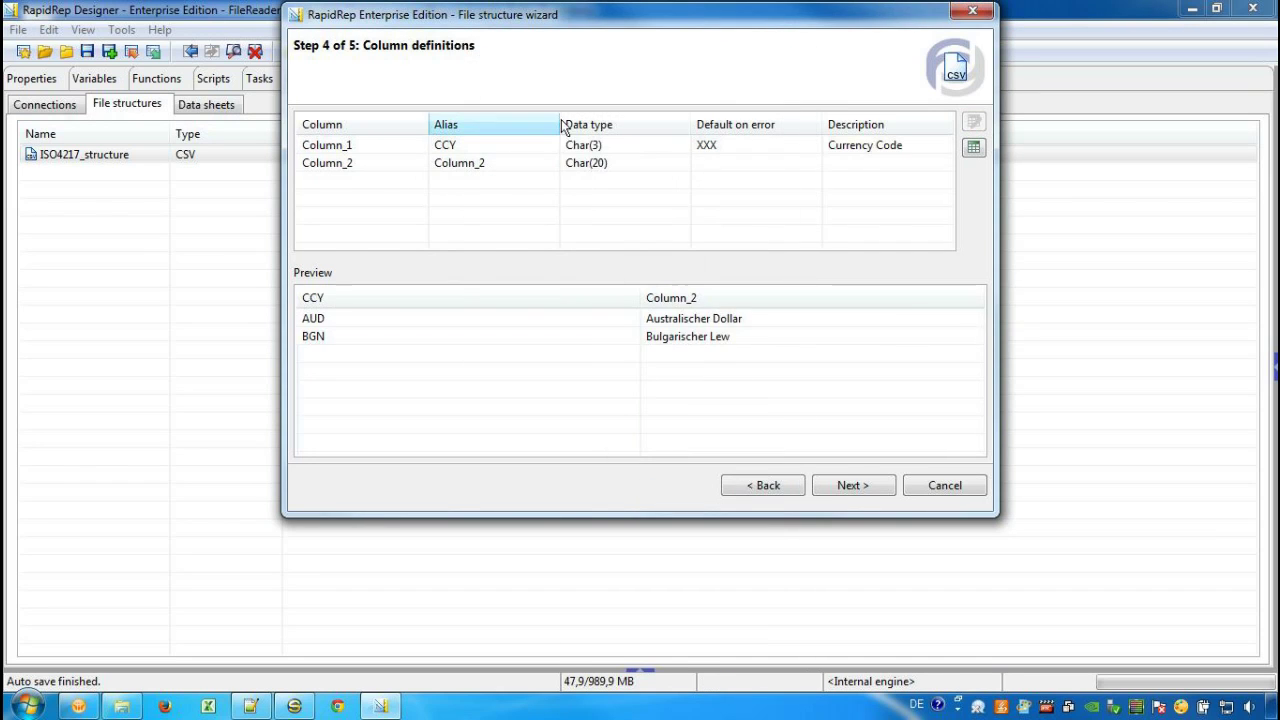
Define Column_2 as CurrencyName, described 'Name of Currency', sized Char(50)
{"action": "left_click", "coordinate": [518, 168]}
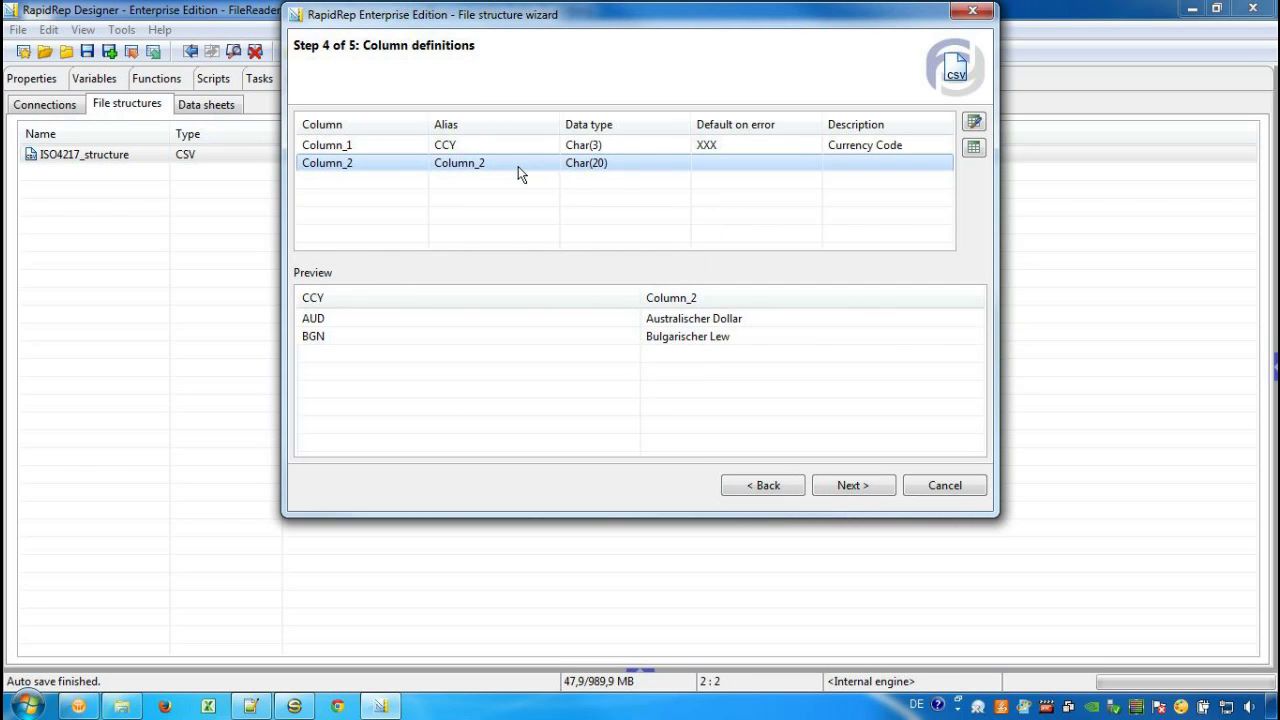
{"action": "left_click", "coordinate": [974, 122]}
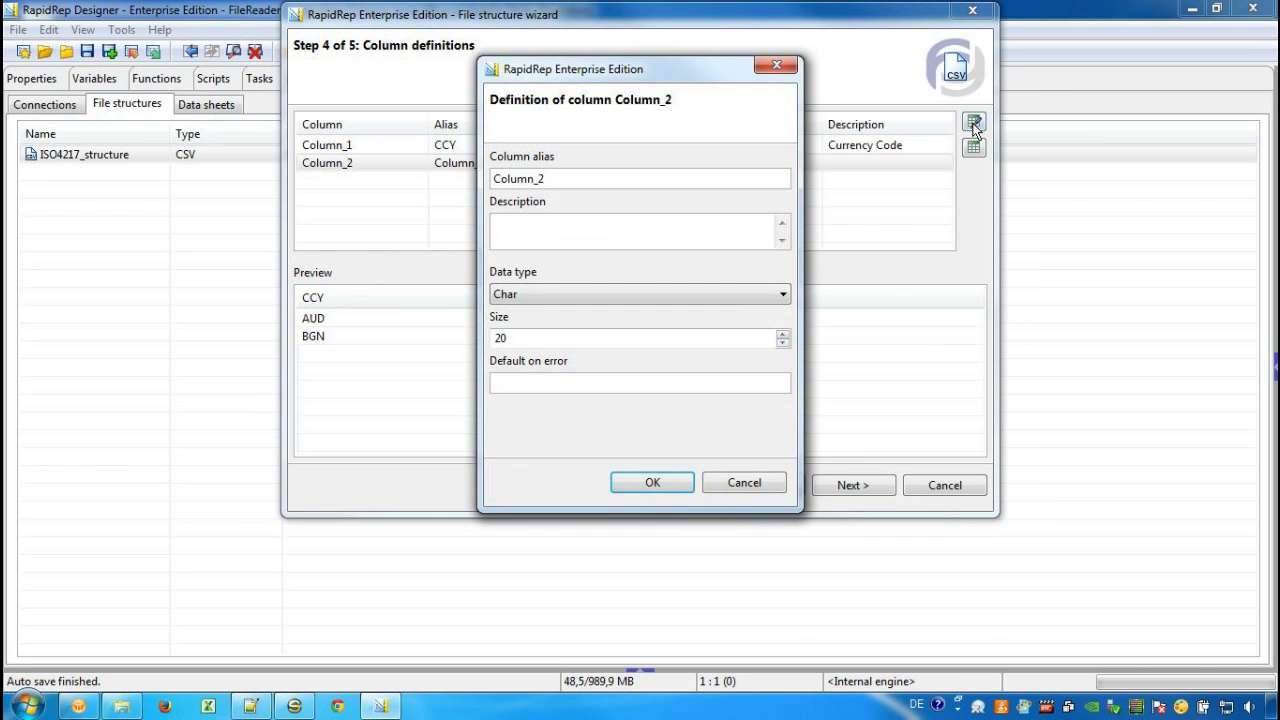
{"action": "key", "text": "Delete"}
{"action": "key", "text": "Delete"}
{"action": "key", "text": "Delete"}
{"action": "key", "text": "Delete"}
{"action": "key", "text": "Delete"}
{"action": "key", "text": "Delete"}
{"action": "key", "text": "Delete"}
{"action": "key", "text": "Delete"}
{"action": "type", "text": "CurrencyName"}
{"action": "key", "text": "Tab"}
{"action": "type", "text": "Name of Currency"}
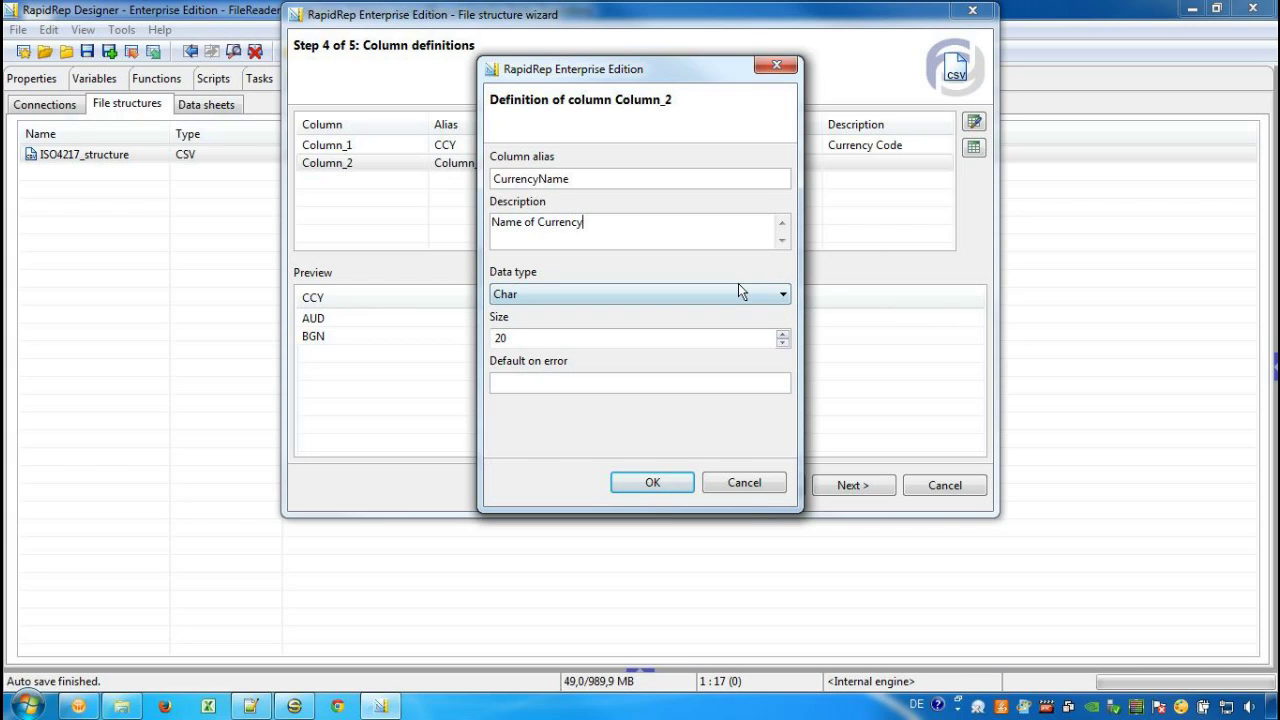
{"action": "left_click", "coordinate": [517, 338]}
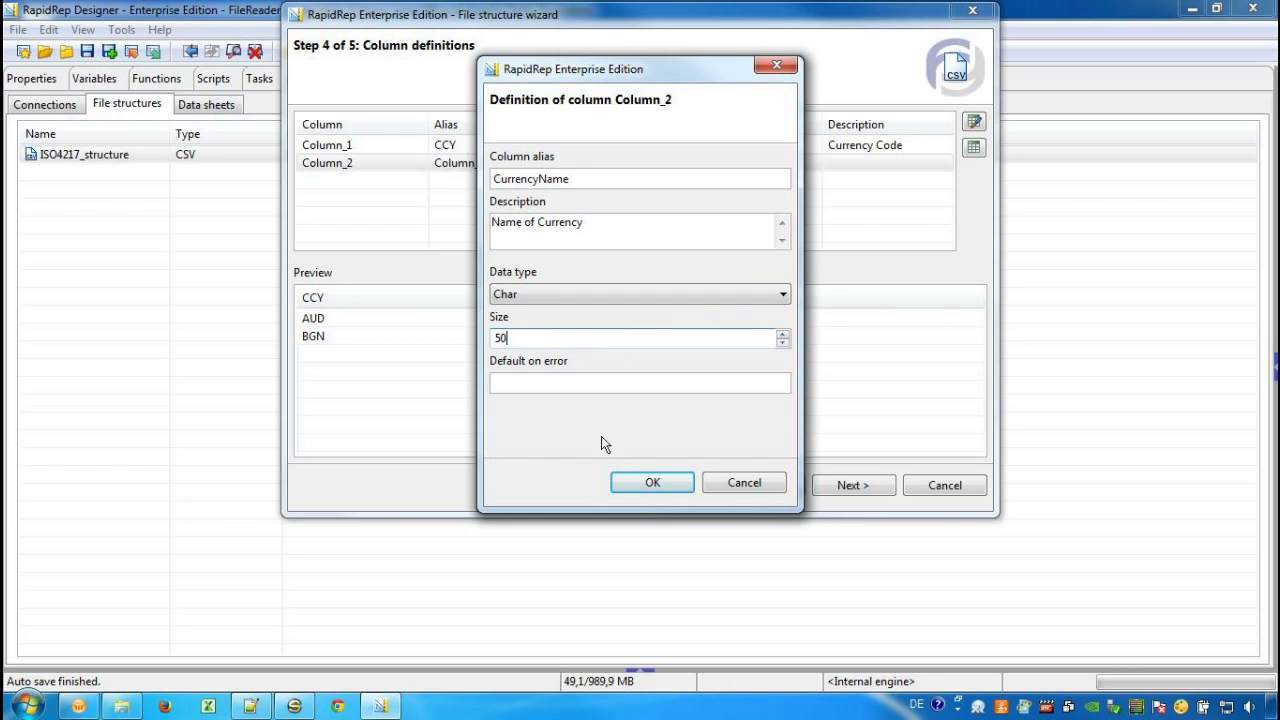
{"action": "left_click", "coordinate": [652, 484]}
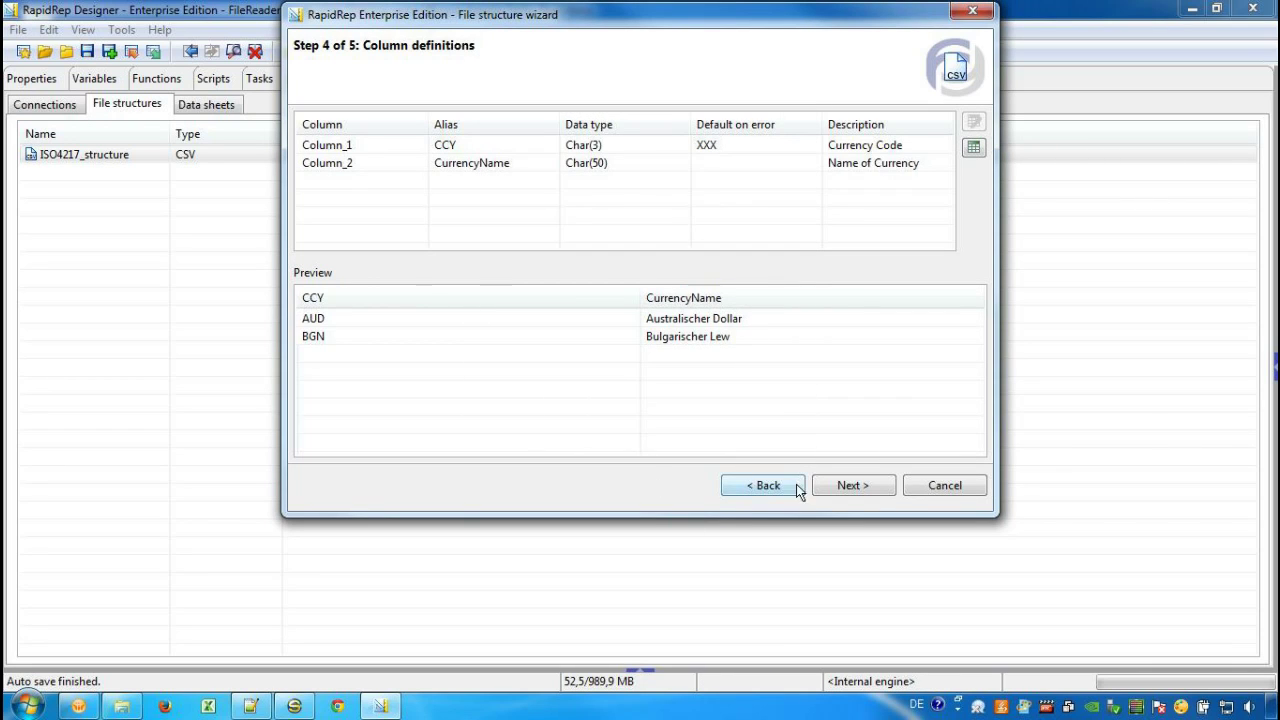
Keep Read data as the purpose and finish saving the ECBStructure file structure
{"action": "left_click", "coordinate": [848, 485]}
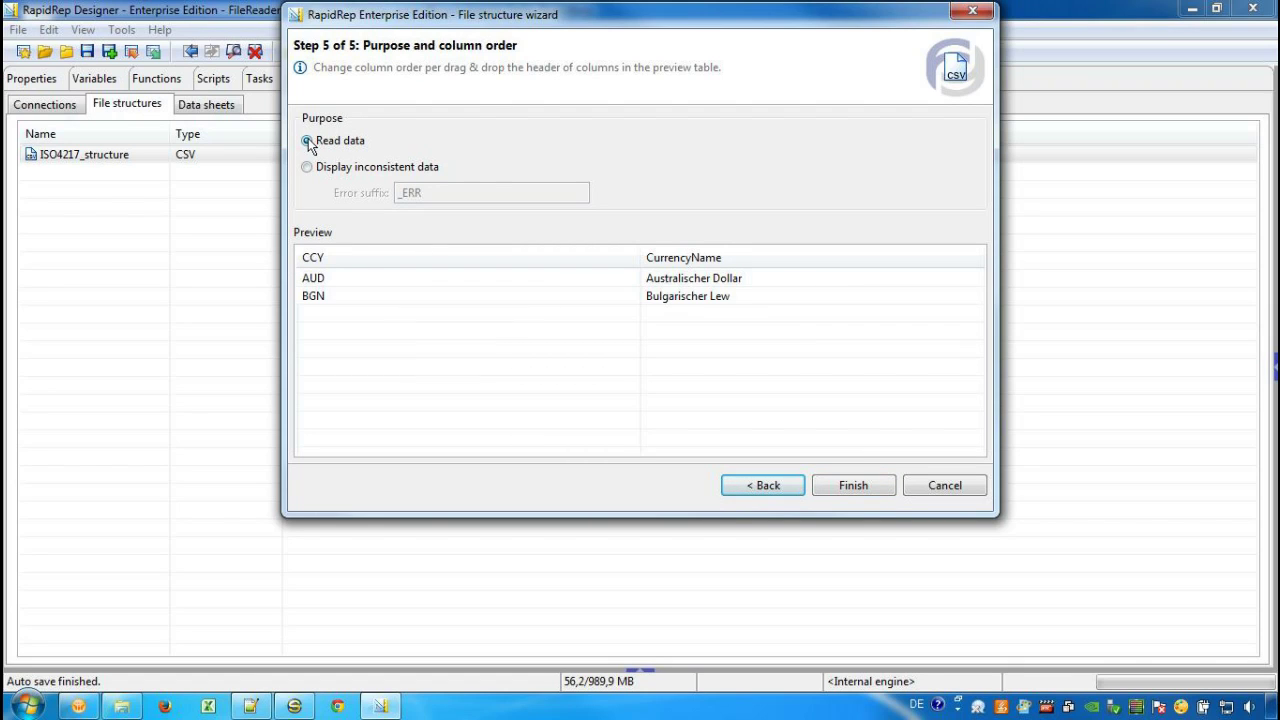
{"action": "left_click", "coordinate": [848, 487]}
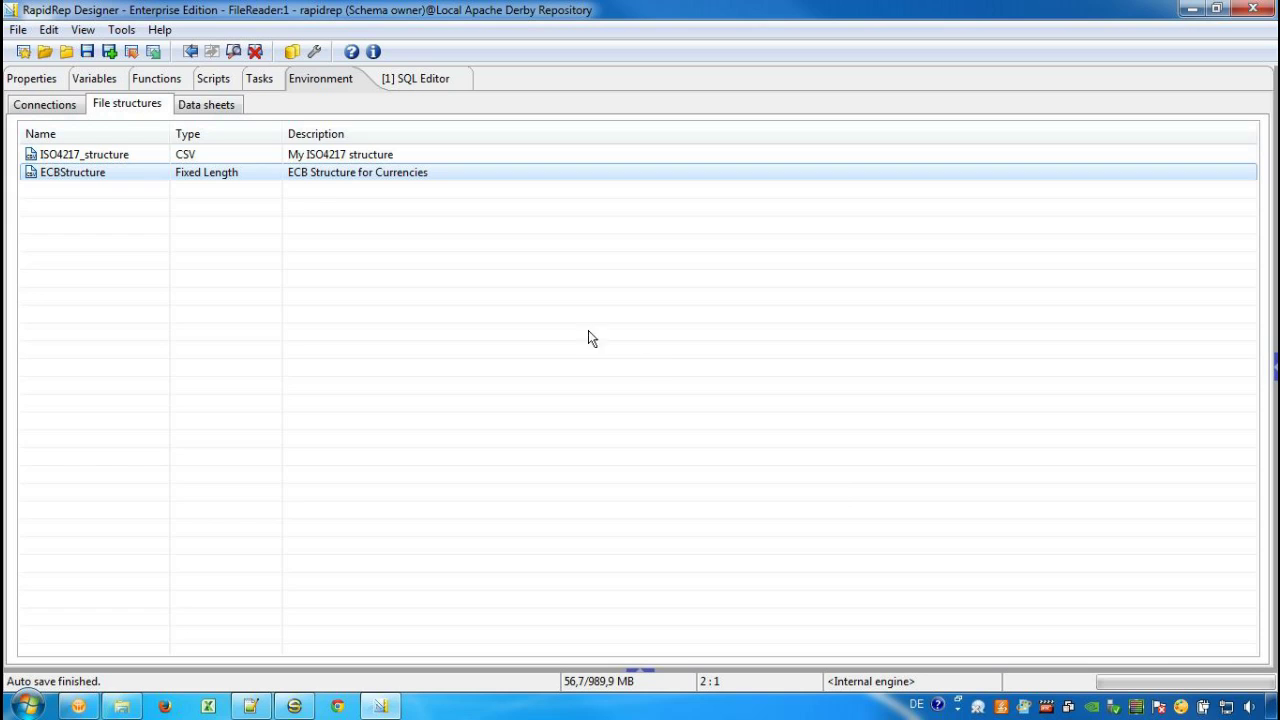
Create a new script named ECB_Reader in the Scripts tree
{"action": "left_click", "coordinate": [217, 80]}
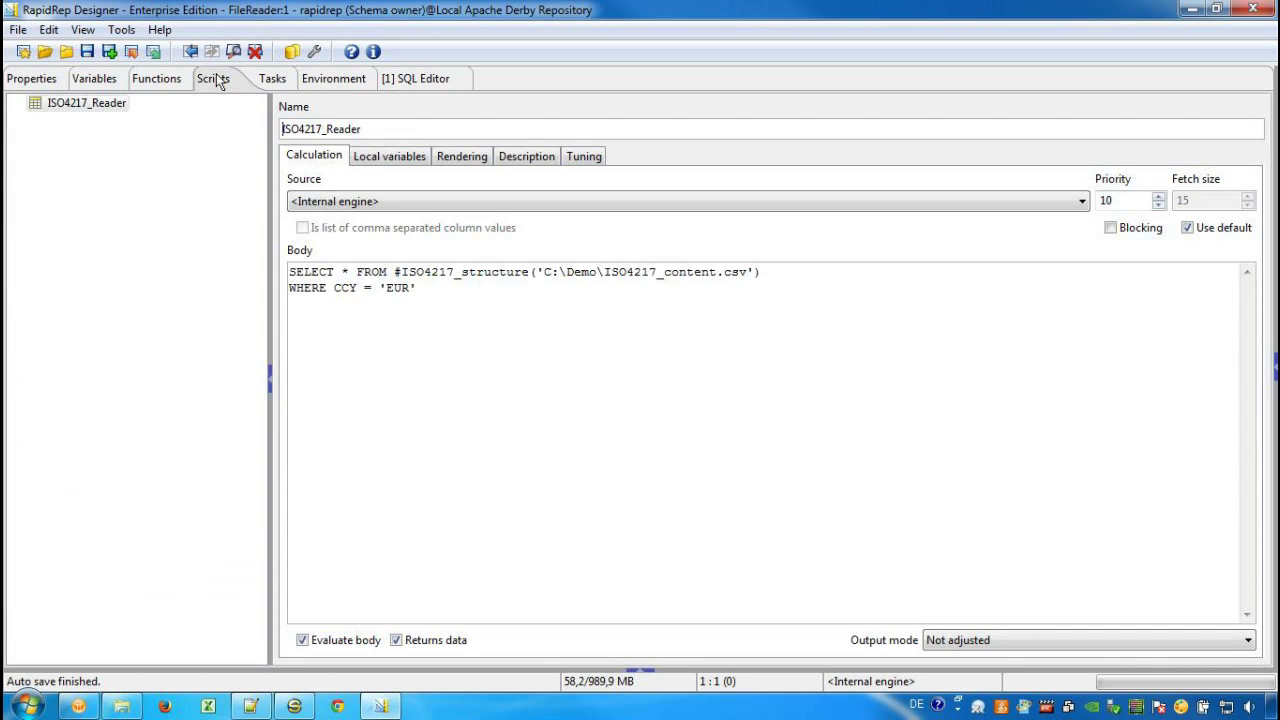
{"action": "right_click", "coordinate": [97, 151]}
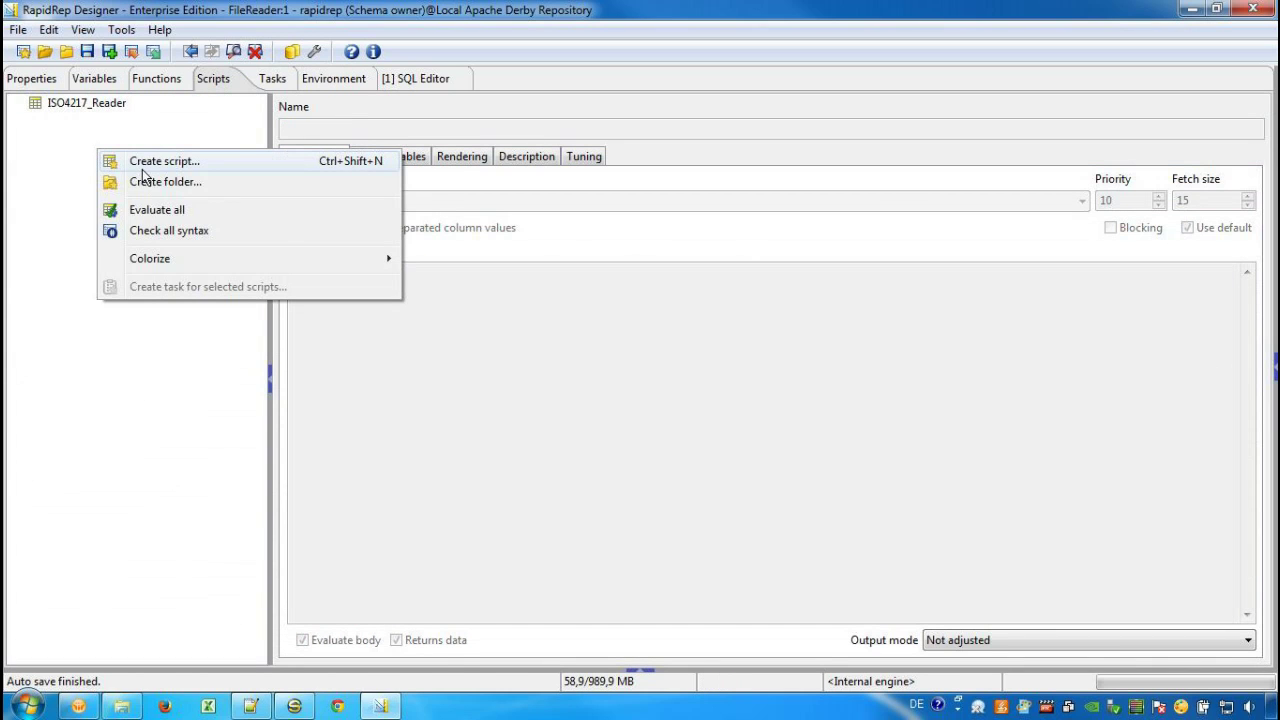
{"action": "left_click", "coordinate": [143, 163]}
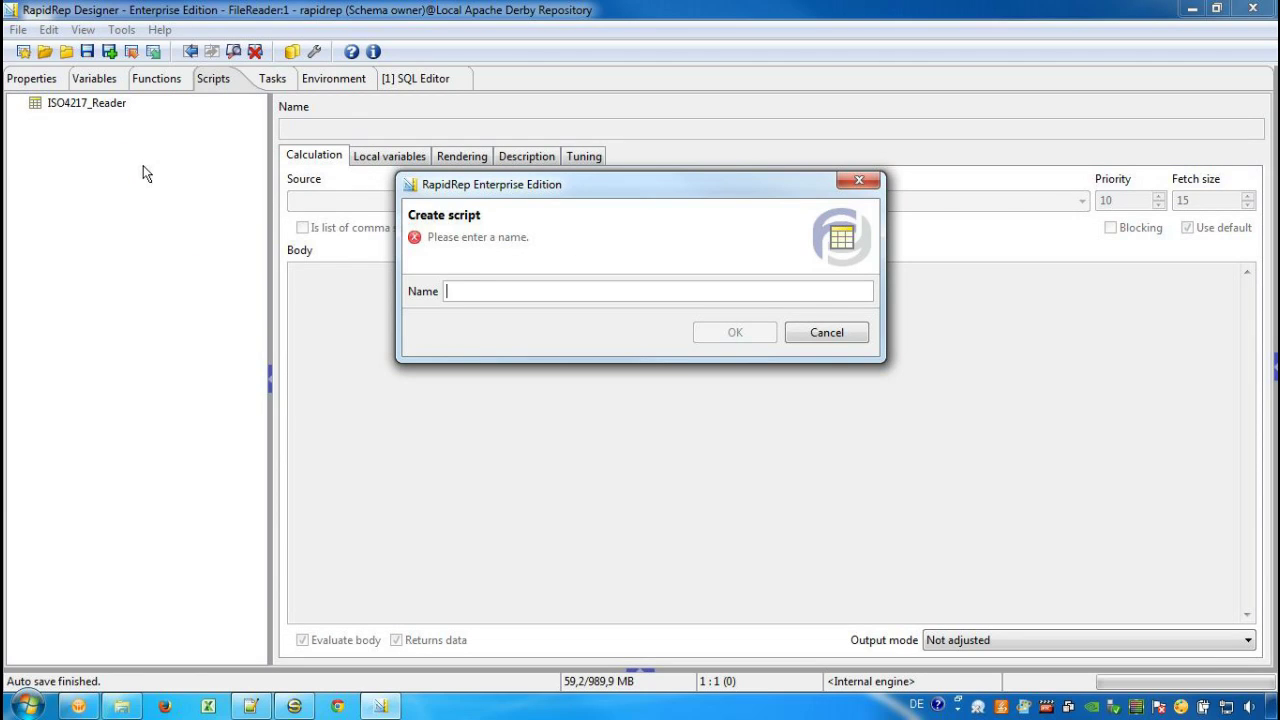
{"action": "type", "text": "ECB_Reader"}
{"action": "key", "text": "Return"}
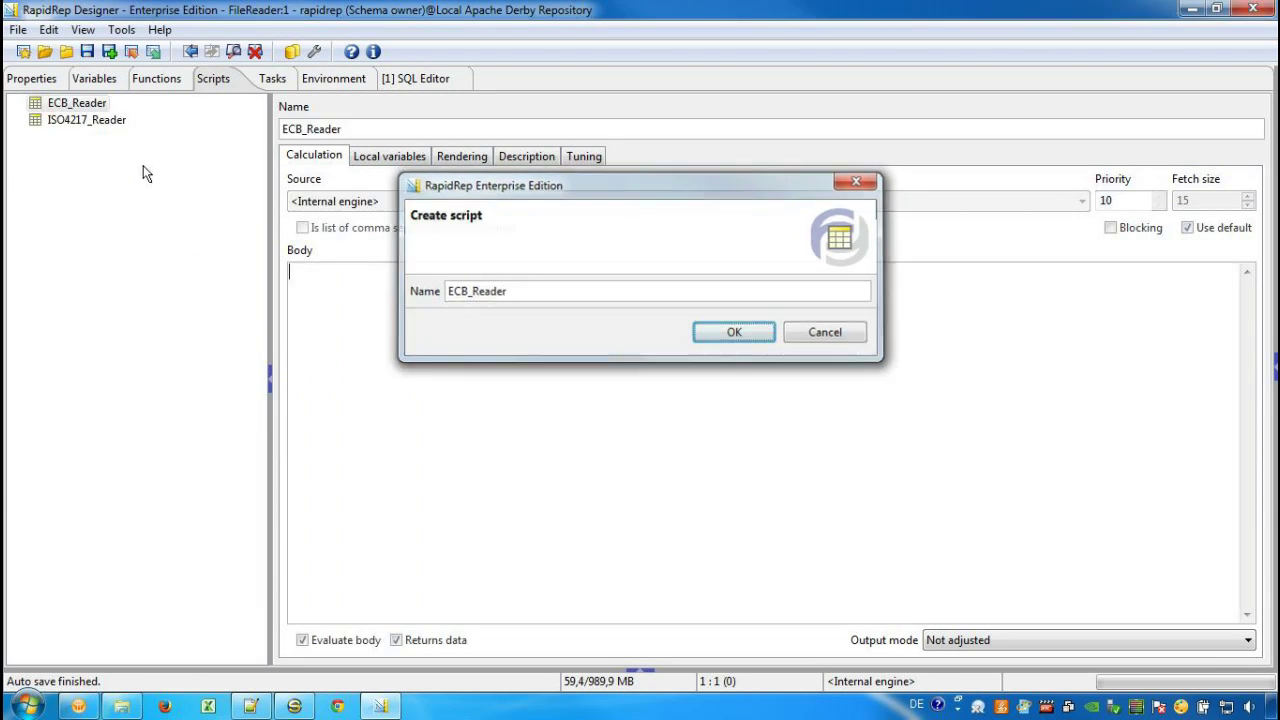
Write the body SELECT * FROM #ECBStructure('C:\Demo\ using the autocomplete template
{"action": "type", "text": "SELECT * FROM #"}
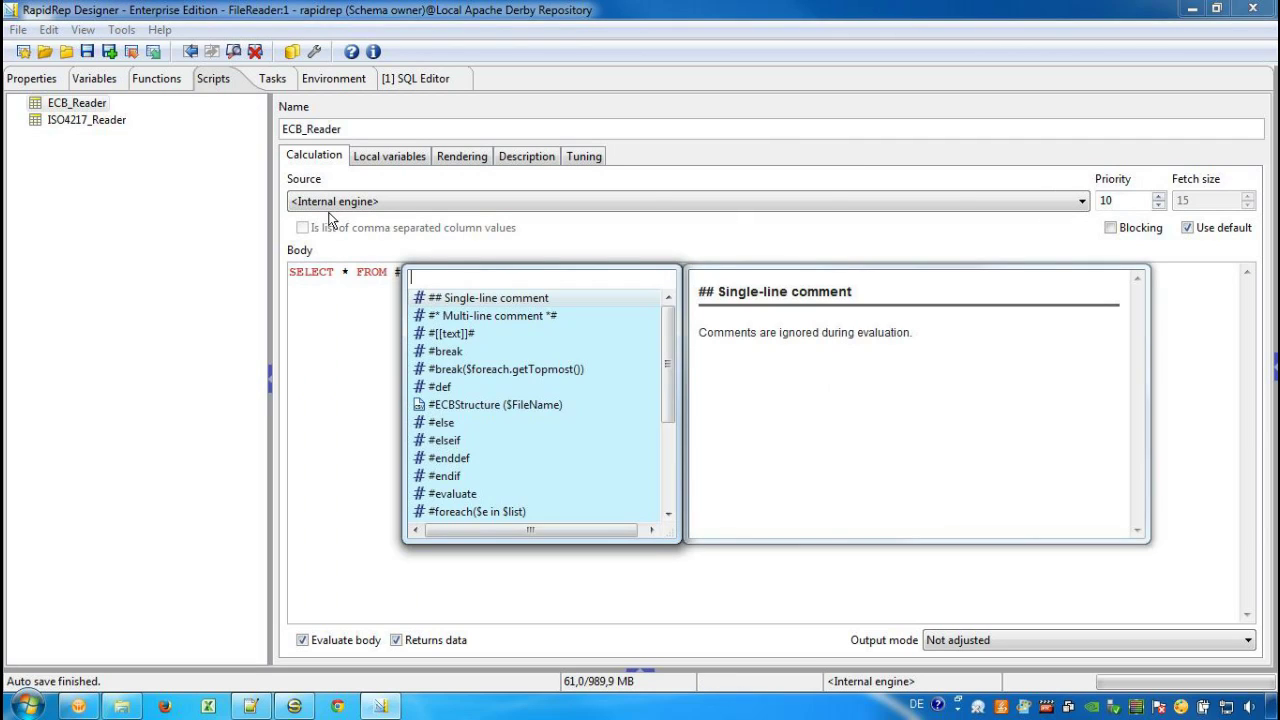
{"action": "double_click", "coordinate": [463, 407]}
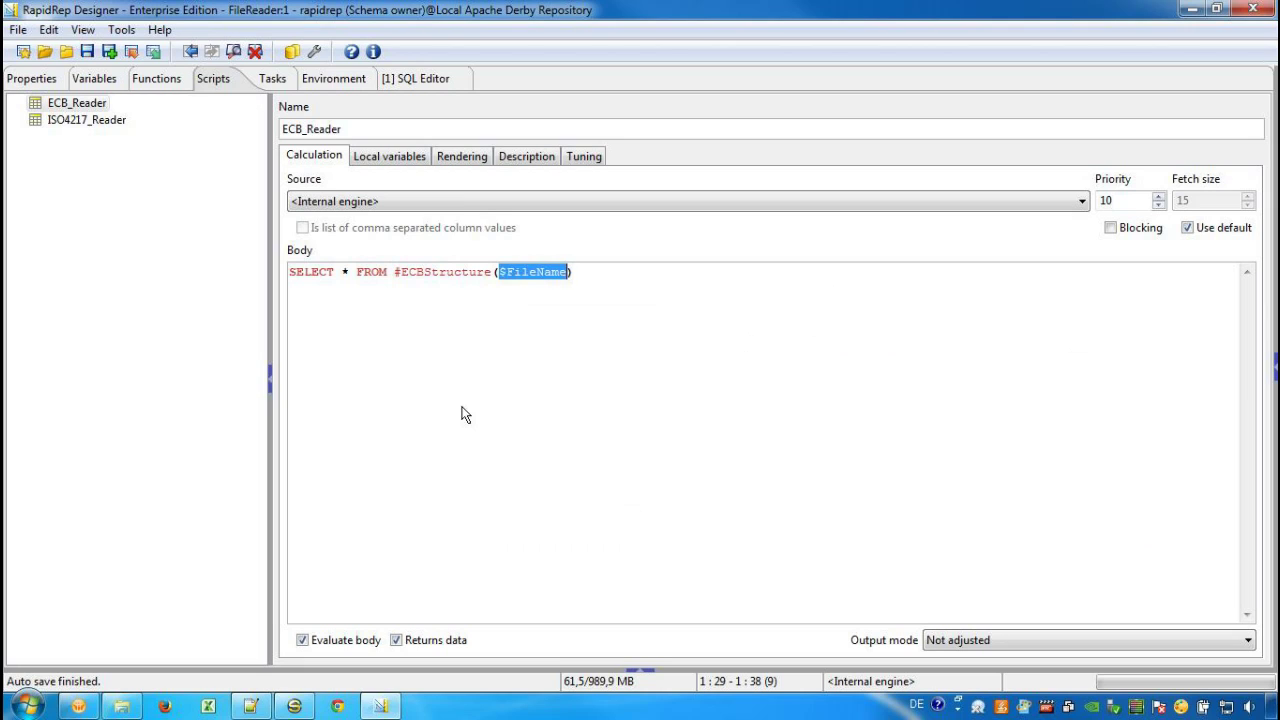
{"action": "key", "text": "BackSpace"}
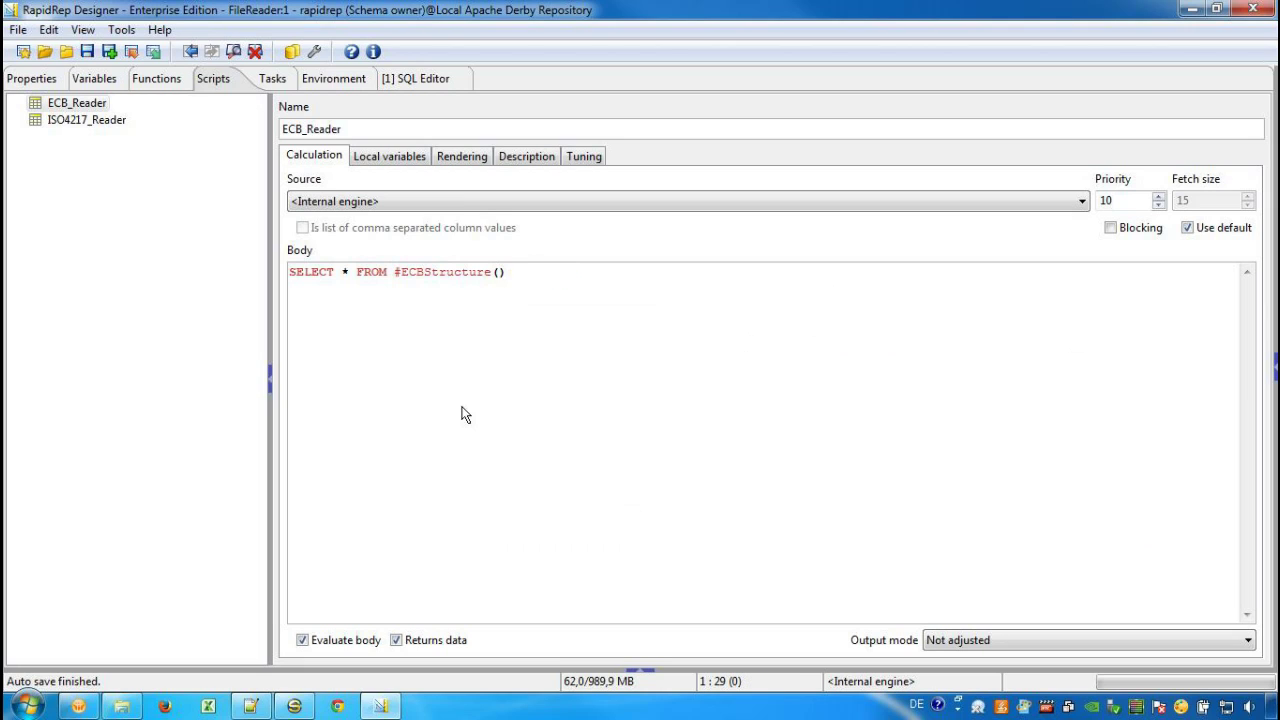
{"action": "type", "text": "'C:\\Demo\\"}
Copy the ECB_content.txt file name from the C:\Demo folder in Explorer
{"action": "left_click", "coordinate": [122, 706]}
{"action": "left_click", "coordinate": [444, 300]}
{"action": "left_click", "coordinate": [526, 307]}
{"action": "key", "text": "ctrl+c"}
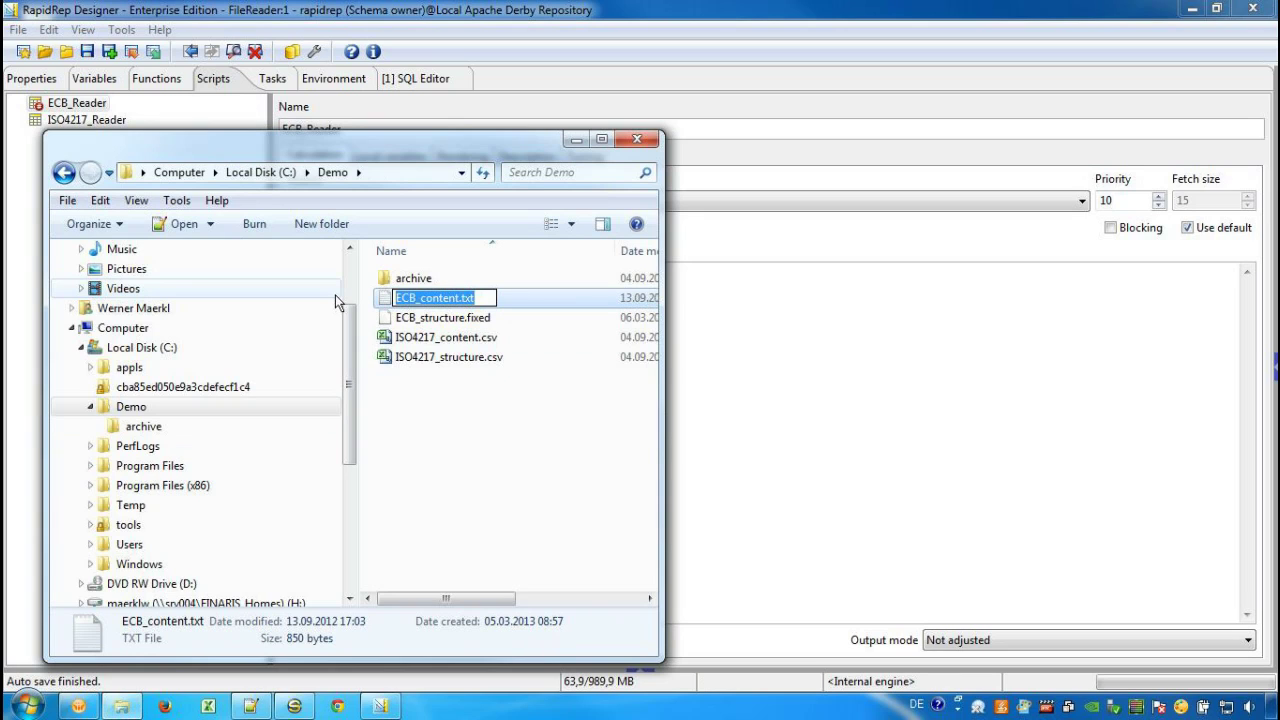
Paste it so the query reads from 'C:\Demo\ECB_content.txt' and close the quote
{"action": "left_click", "coordinate": [699, 278]}
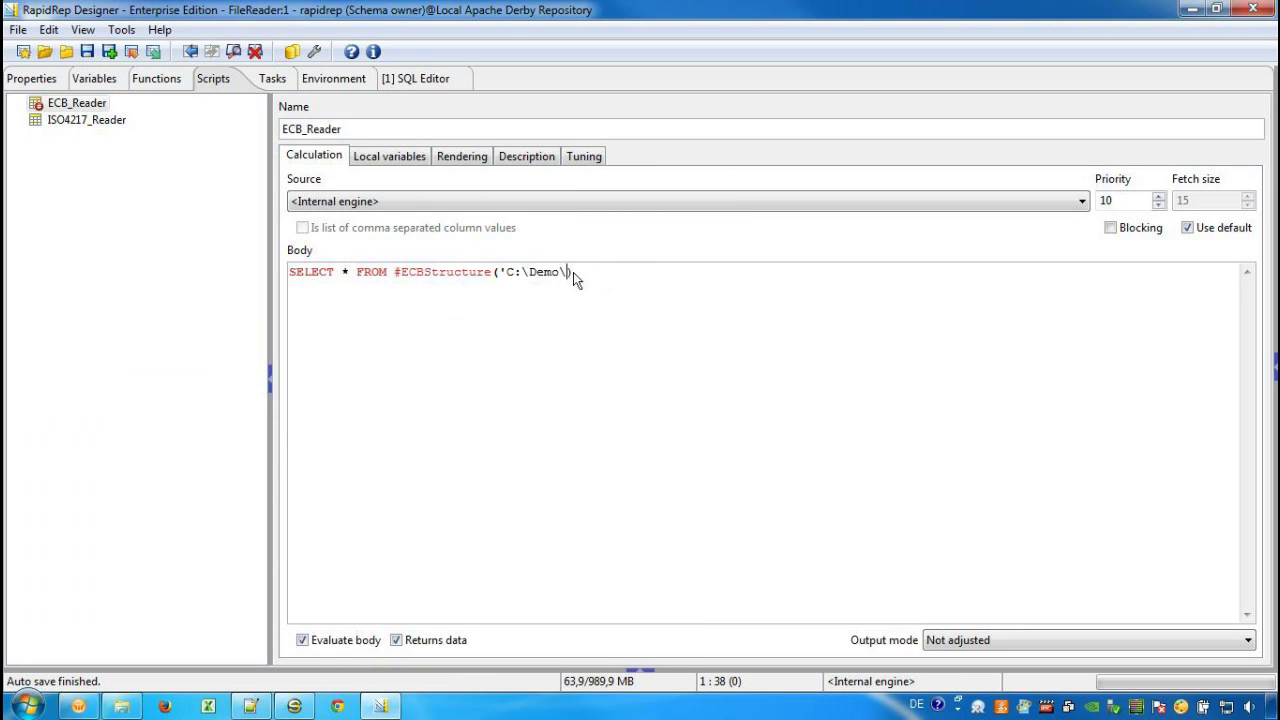
{"action": "key", "text": "Left"}
{"action": "key", "text": "ctrl+v"}
{"action": "type", "text": "'"}
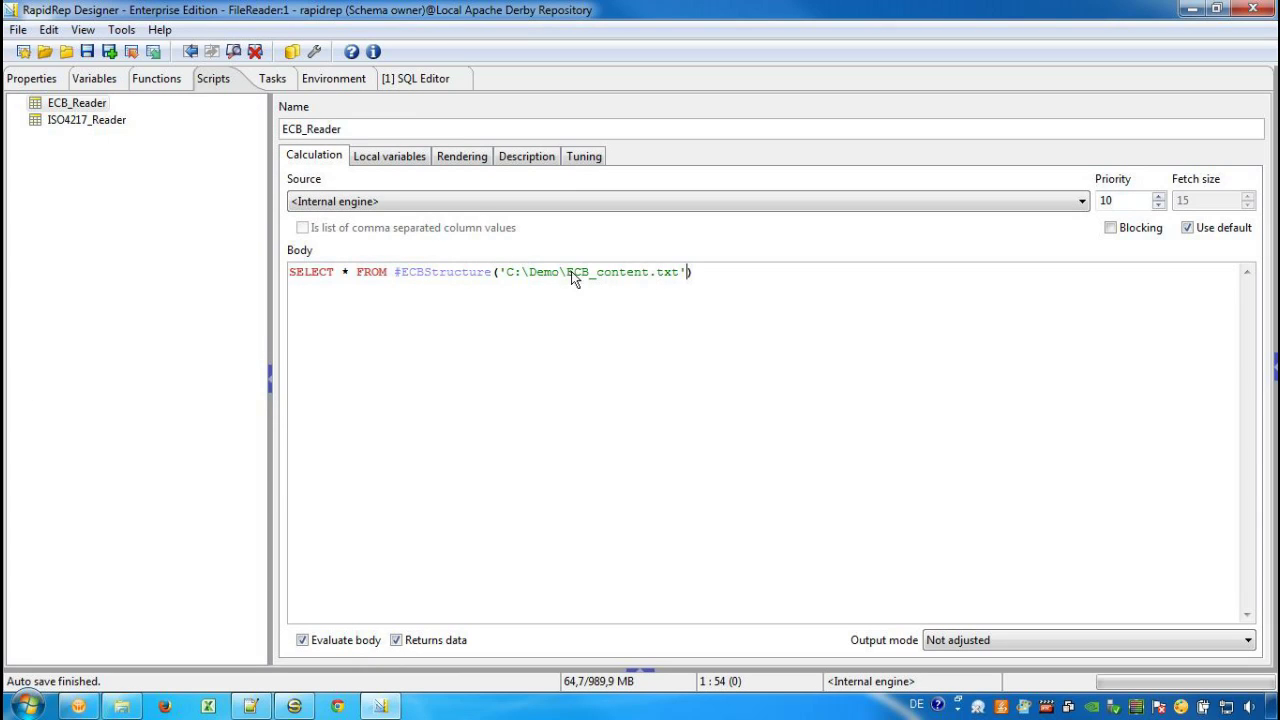
{"action": "right_click", "coordinate": [80, 104]}
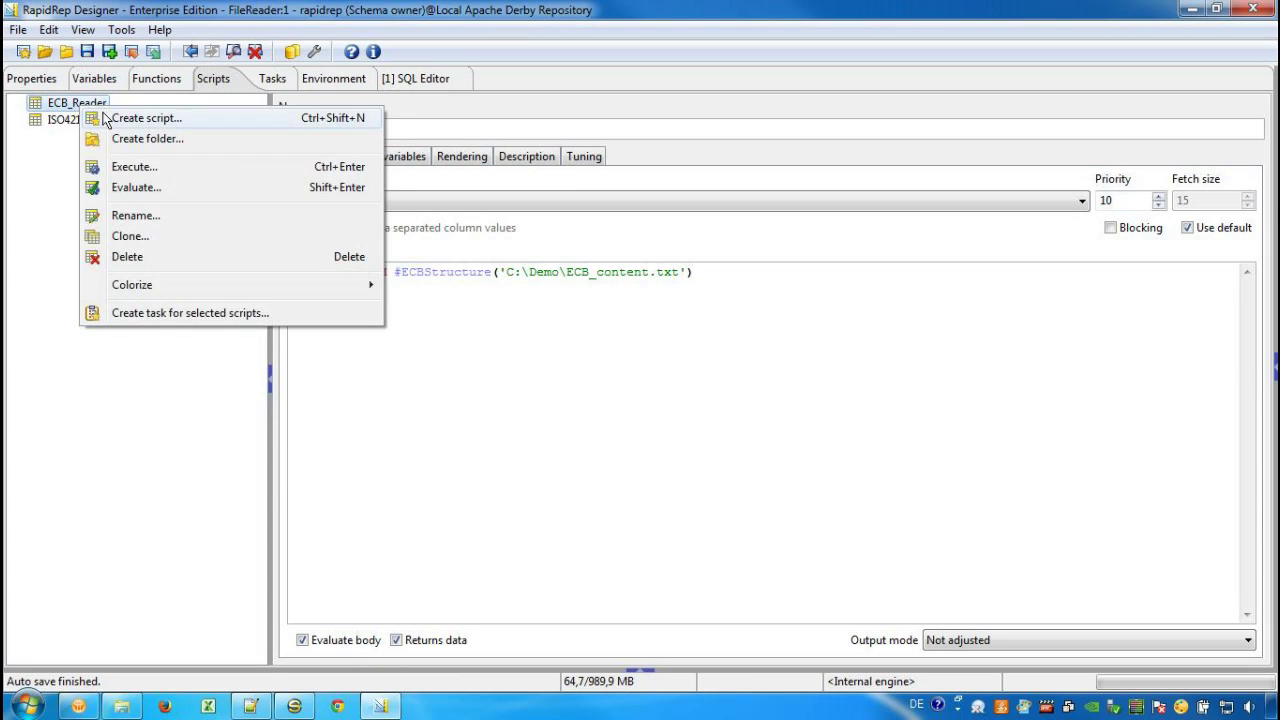
{"action": "left_click", "coordinate": [122, 170]}
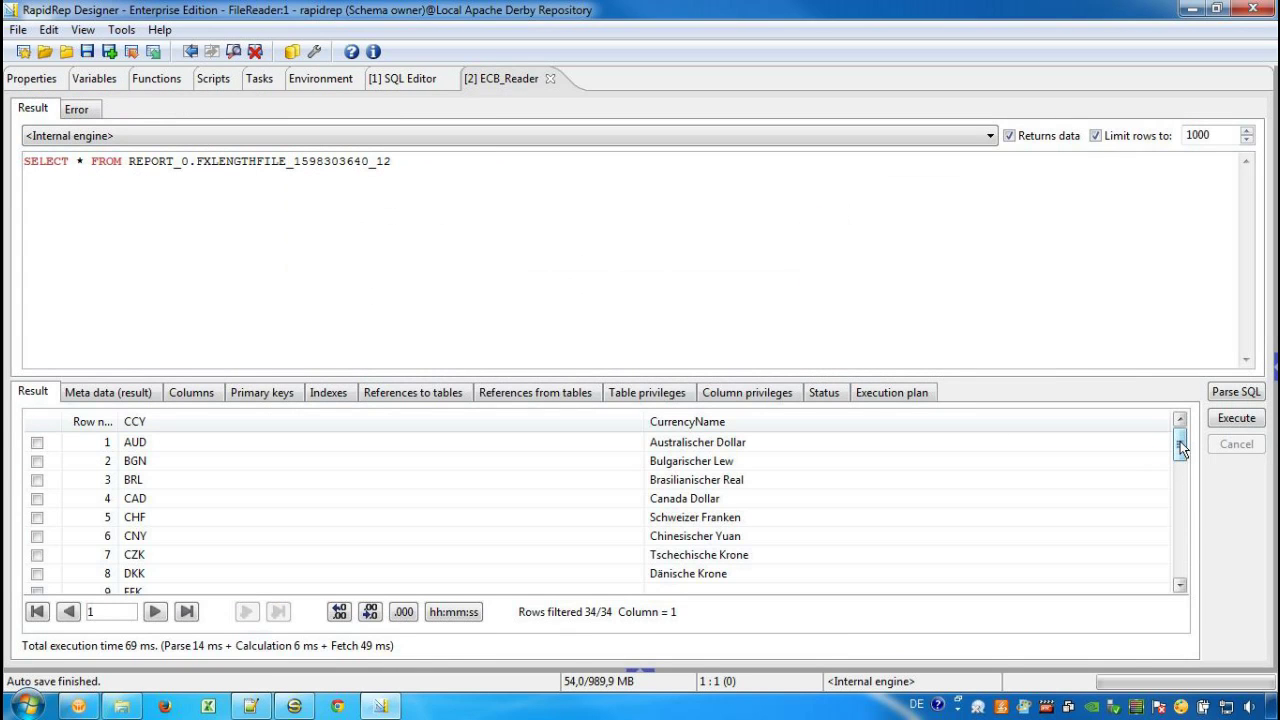
{"action": "left_click_drag", "start_coordinate": [1180, 448], "coordinate": [1178, 486]}
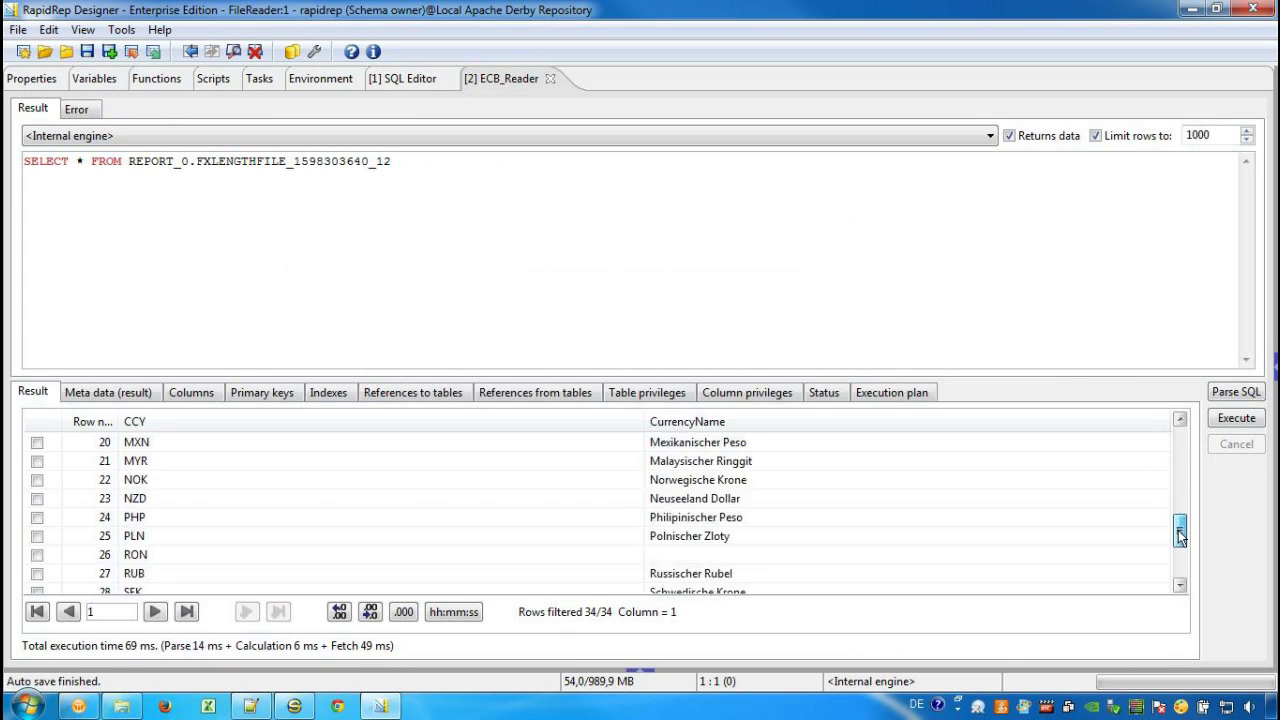
{"action": "left_click_drag", "start_coordinate": [1180, 541], "coordinate": [1088, 411]}
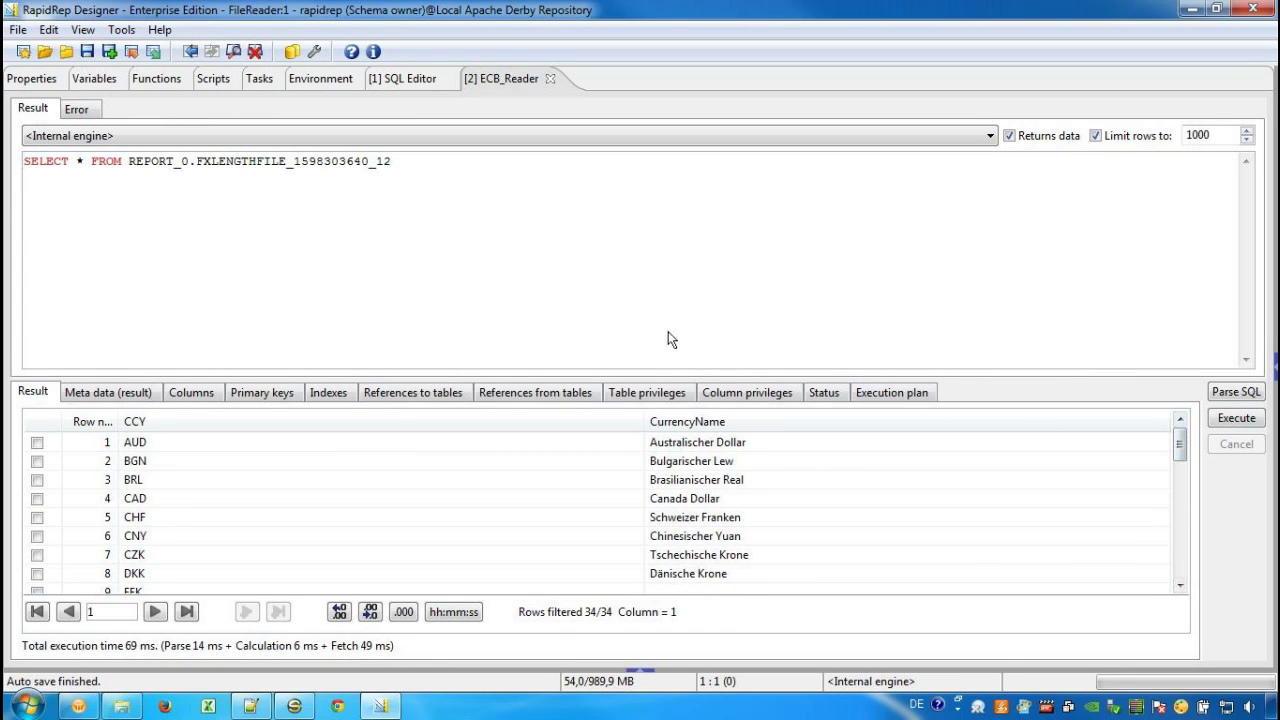
{"action": "left_click", "coordinate": [109, 398]}
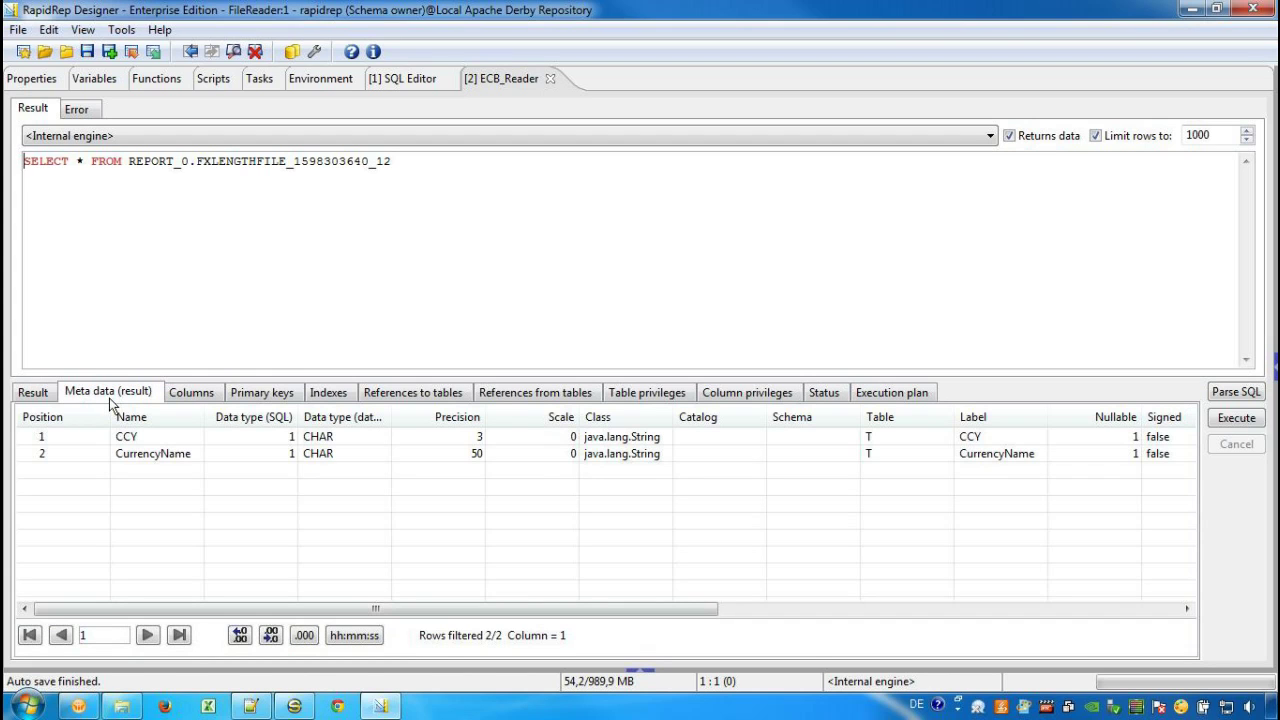
{"action": "left_click", "coordinate": [547, 79]}
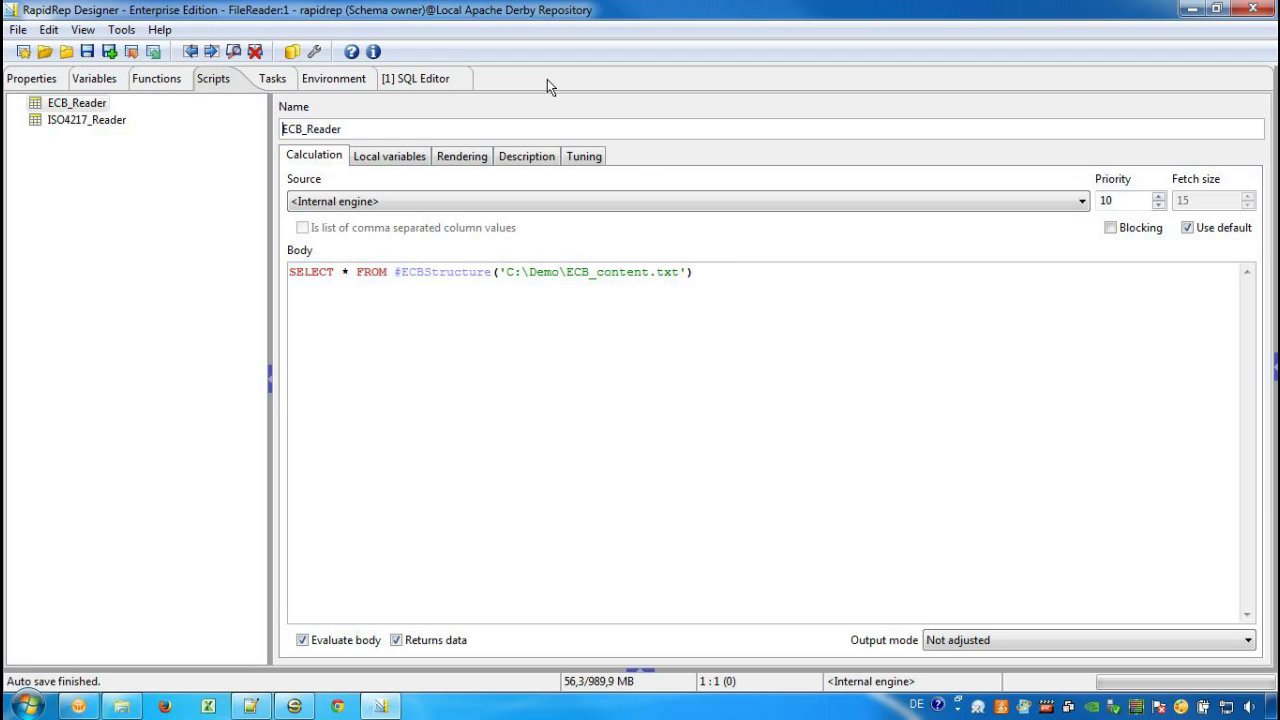
Review ISO4217_structure's definition through Step 4, then cancel without saving changes
{"action": "left_click", "coordinate": [344, 78]}
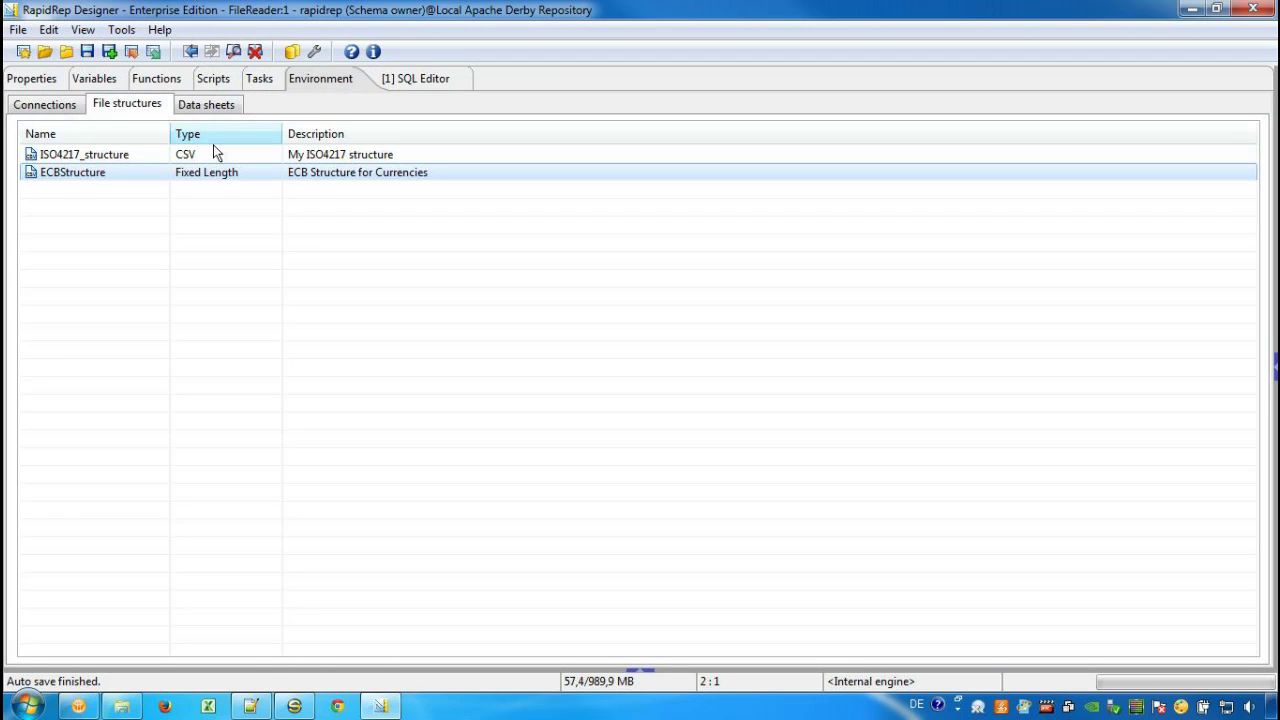
{"action": "left_click", "coordinate": [154, 153]}
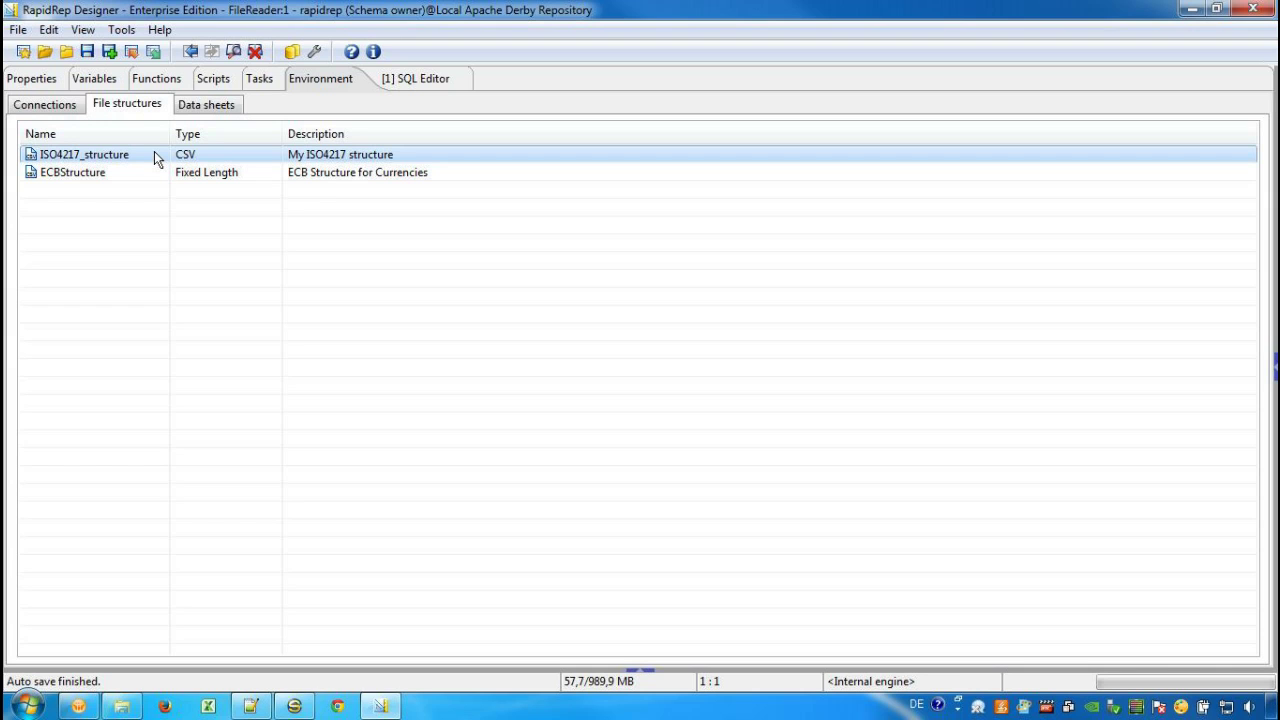
{"action": "right_click", "coordinate": [154, 157]}
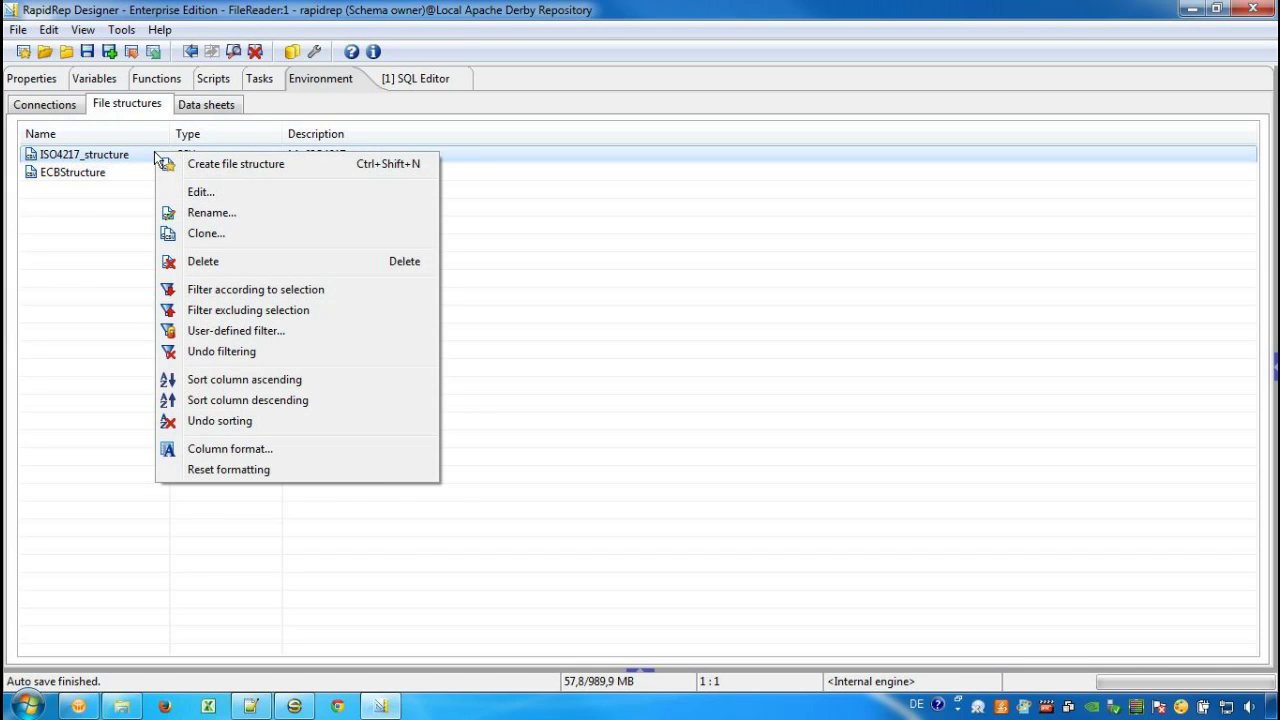
{"action": "left_click", "coordinate": [205, 192]}
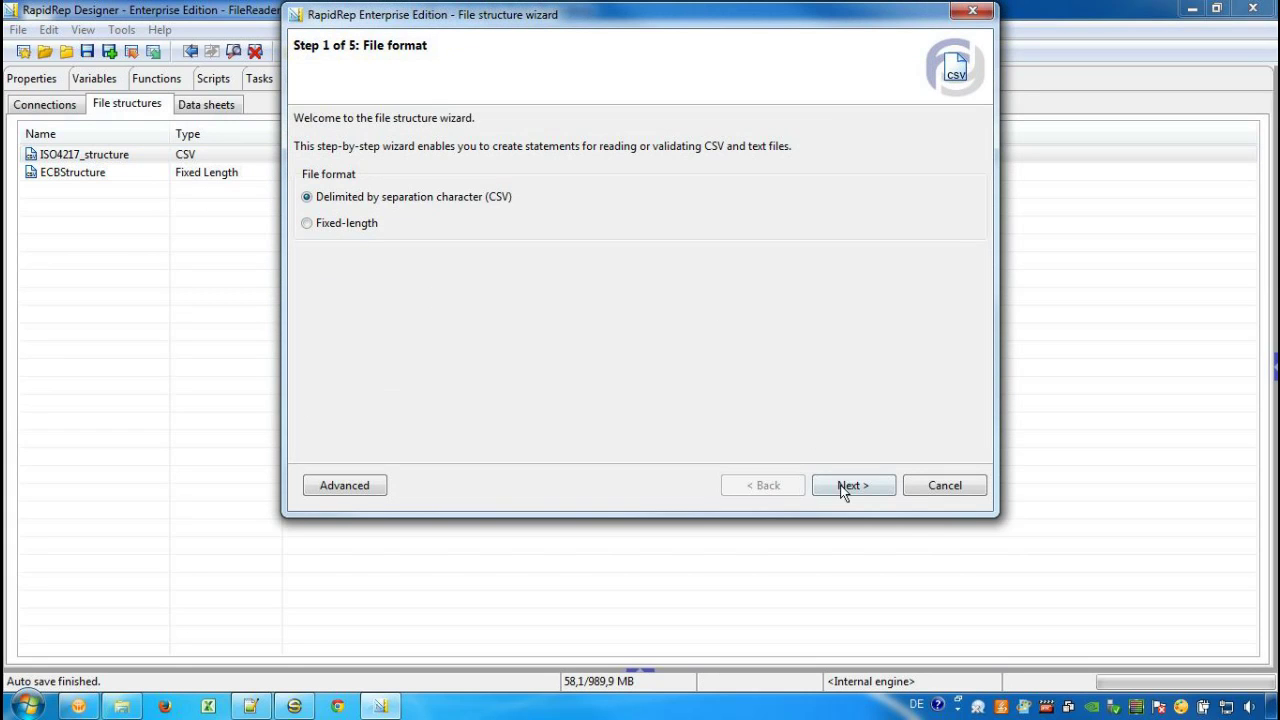
{"action": "left_click", "coordinate": [844, 491]}
{"action": "left_click", "coordinate": [844, 491]}
{"action": "left_click", "coordinate": [844, 491]}
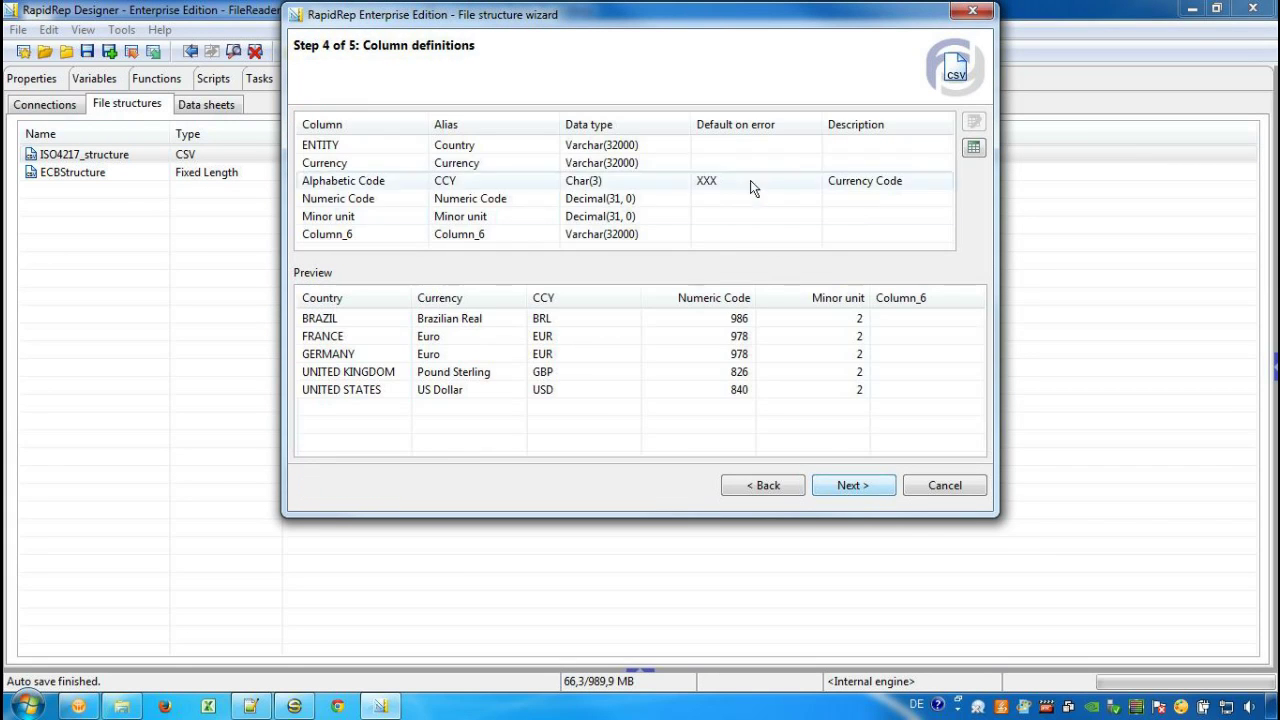
{"action": "left_click", "coordinate": [938, 484]}
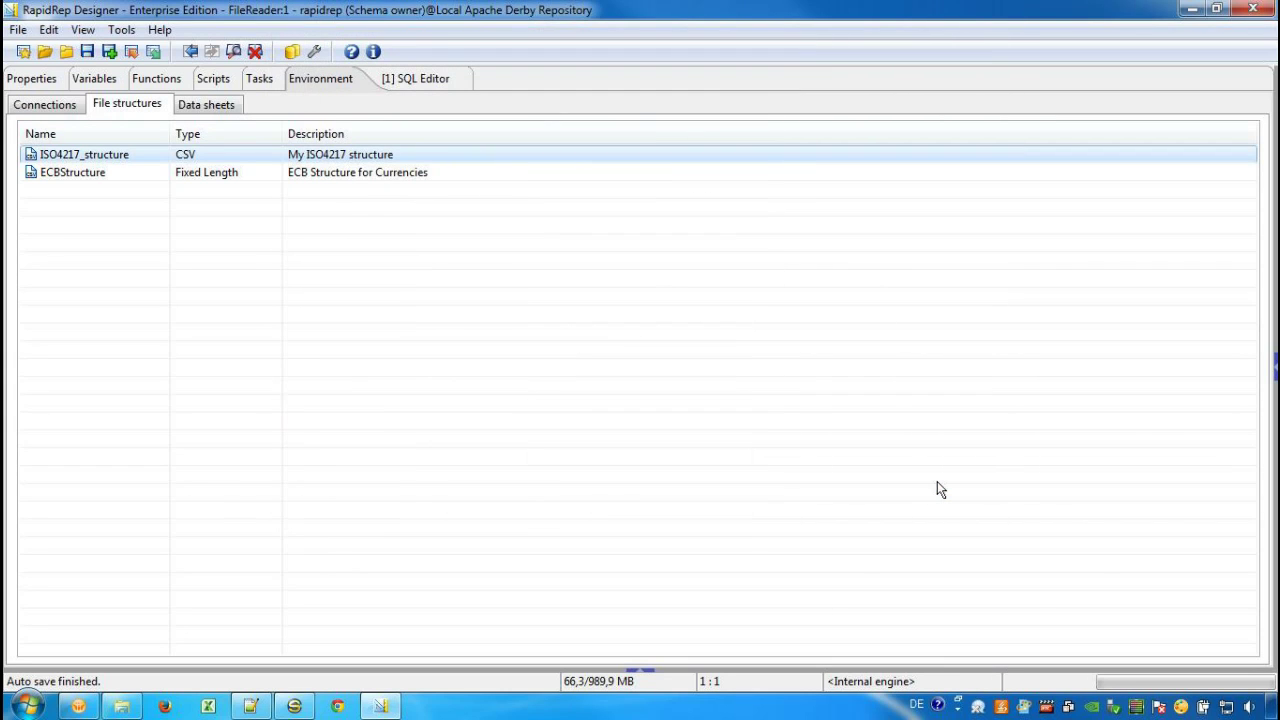